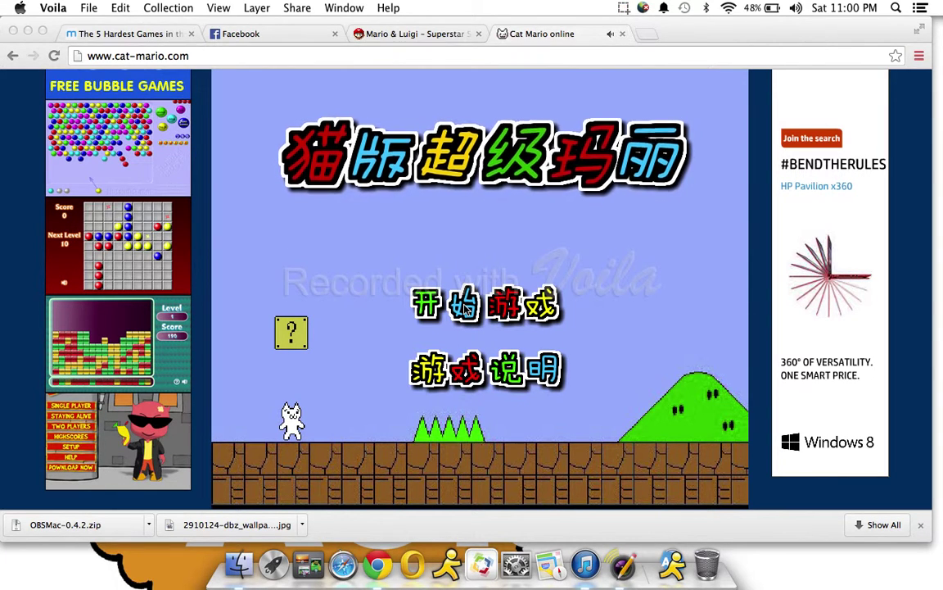
# - Start a new game from the title screen and pick the level 1 tile
pyautogui.click(465, 309)
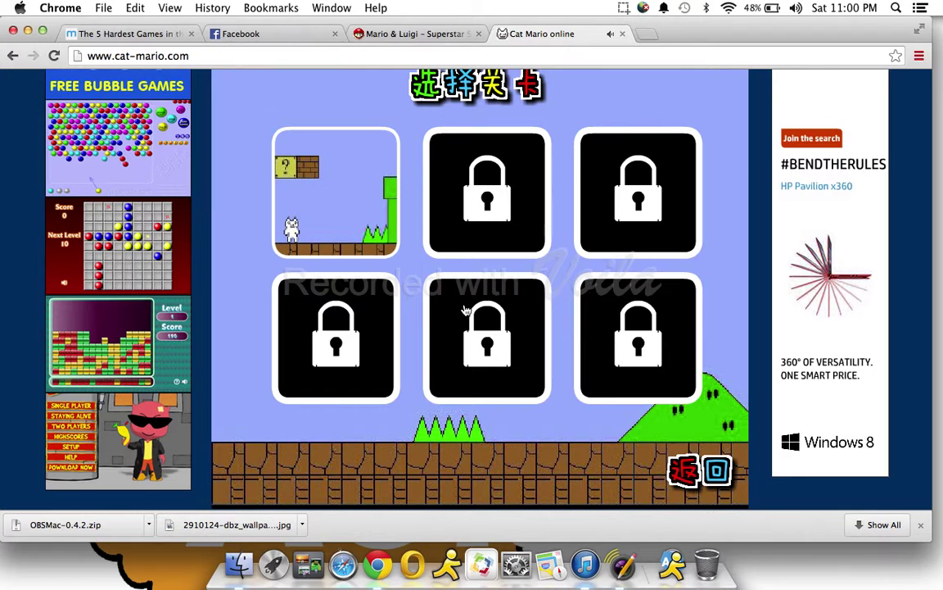
pyautogui.click(290, 177)
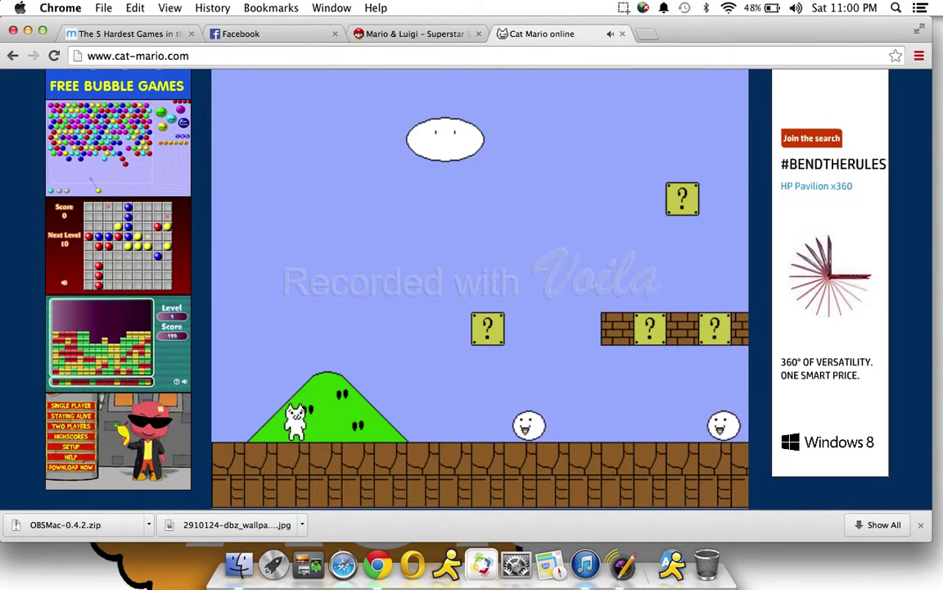
# - Run the cat right onto the hill and jump high
pyautogui.press('Right')
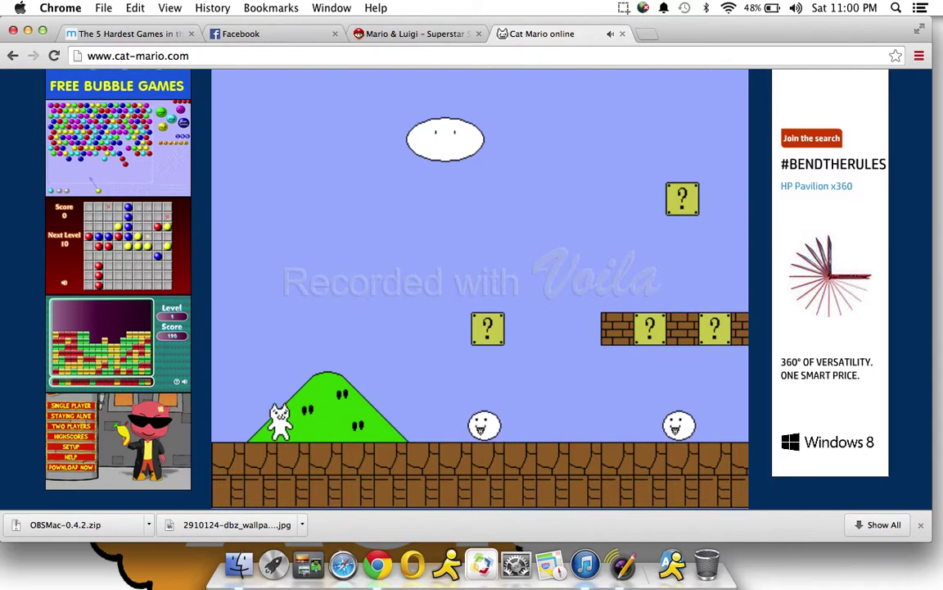
pyautogui.press('Right')
pyautogui.press('Up')
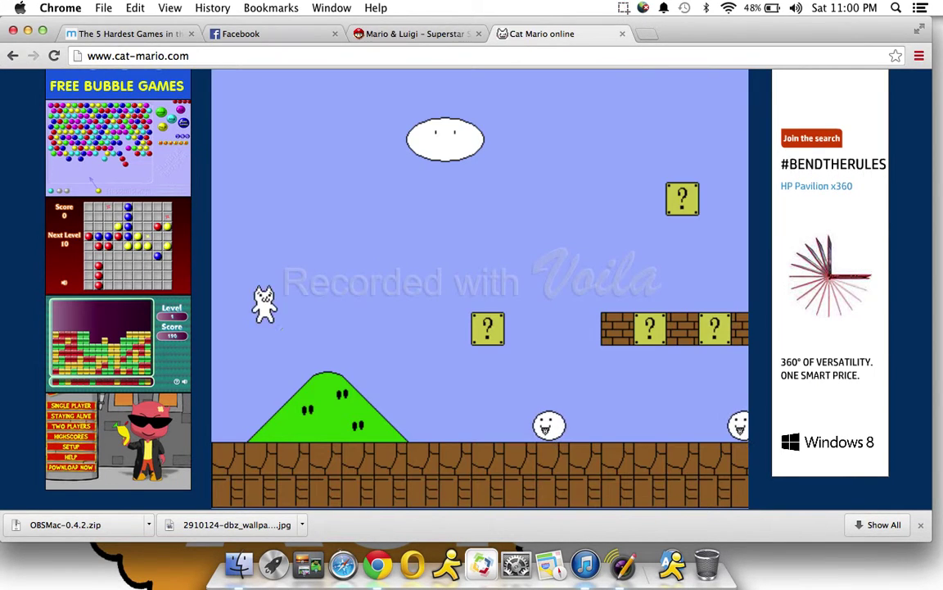
# - Move the respawned cat onto the hill, jump the first enemy, and raise the volume
pyautogui.press('Right')
pyautogui.press('Up')
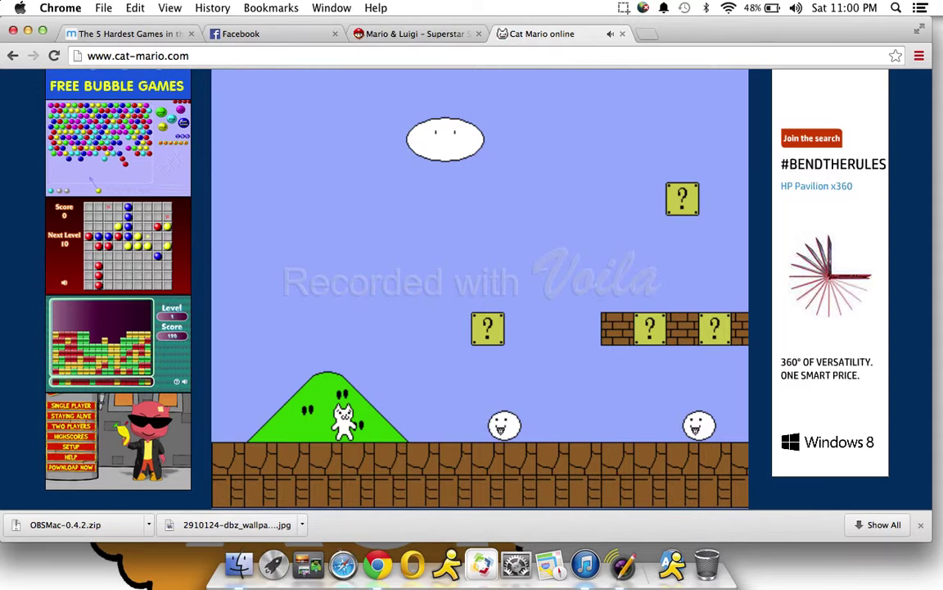
pyautogui.press('Up')
pyautogui.press('Right')
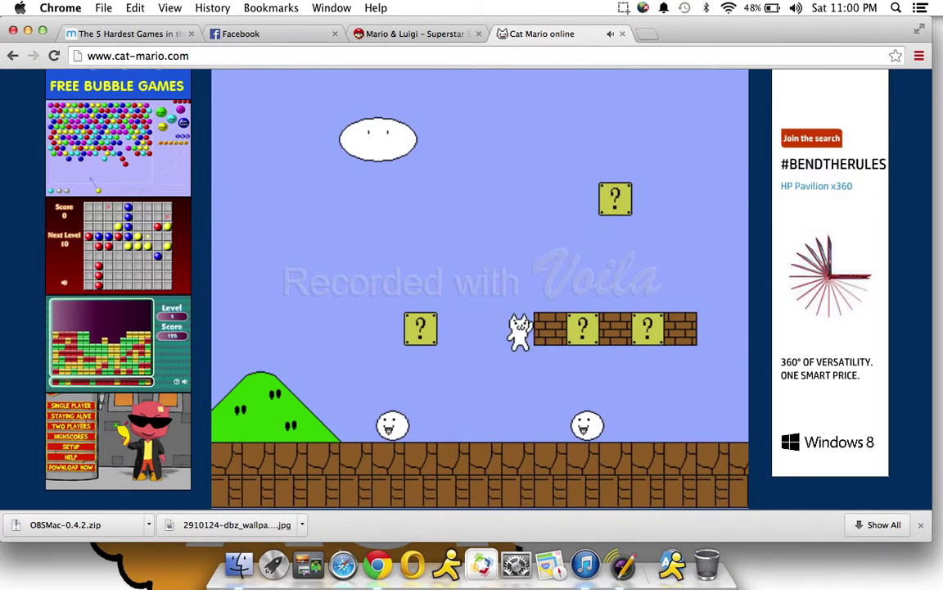
pyautogui.press('XF86AudioRaiseVolume')
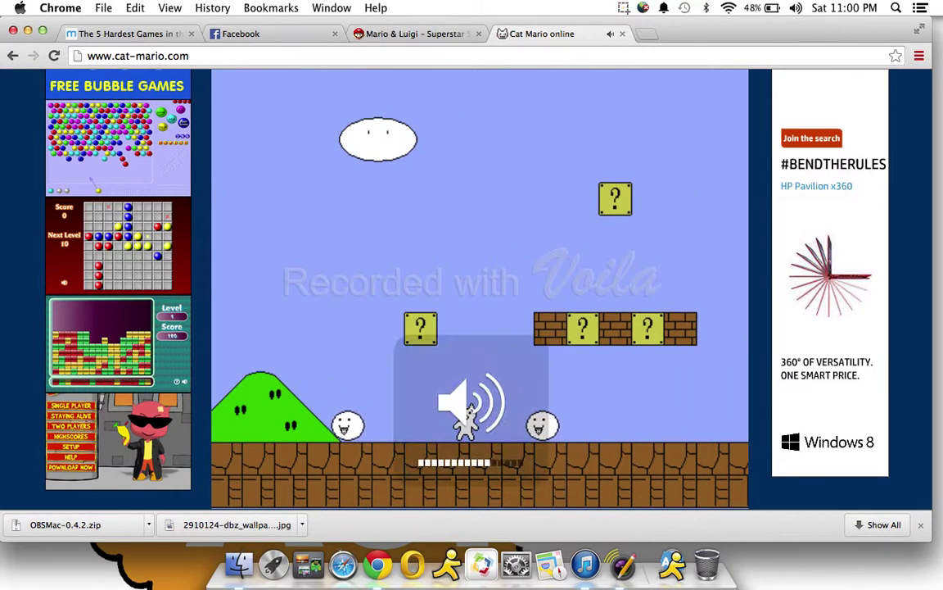
# - Hit the question blocks from below and land on the brick platform
pyautogui.press('Up')
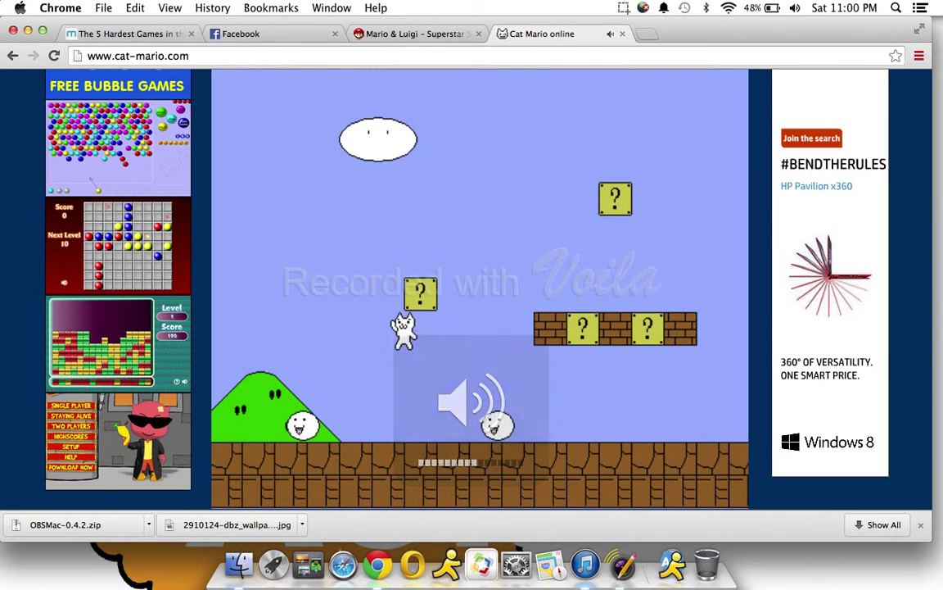
pyautogui.press('Up')
pyautogui.press('Right')
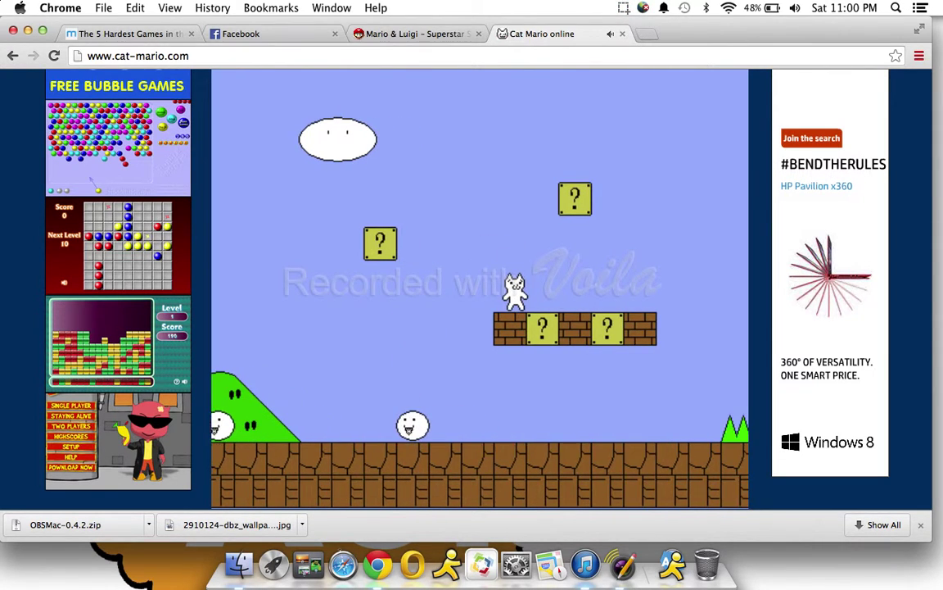
pyautogui.press('Right')
pyautogui.press('Up')
pyautogui.press('Right')
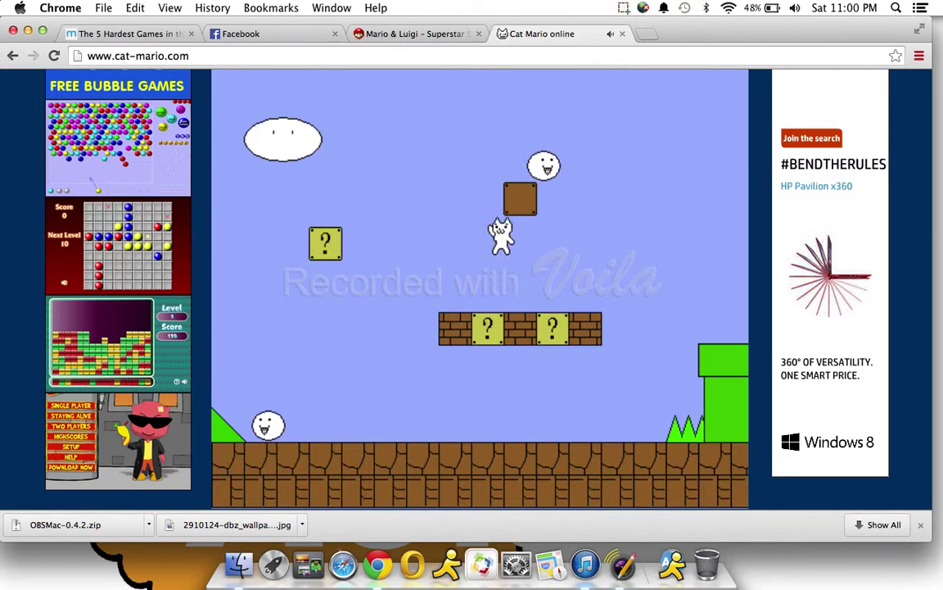
# - Drop back to the ground, bump a coin question block, and leap the green pipe
pyautogui.press('Left')
pyautogui.press('Up')
pyautogui.press('Left')
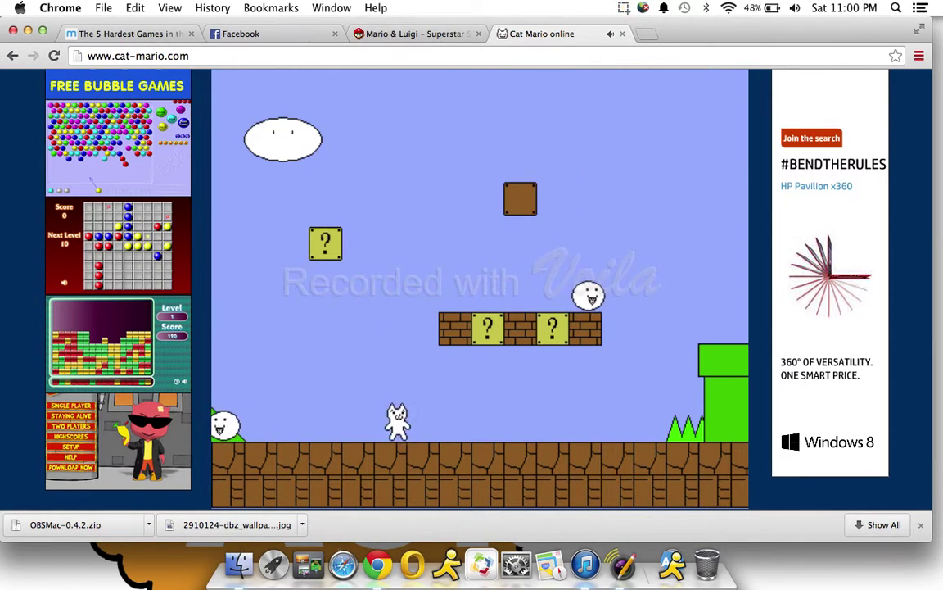
pyautogui.press('Right')
pyautogui.press('Up')
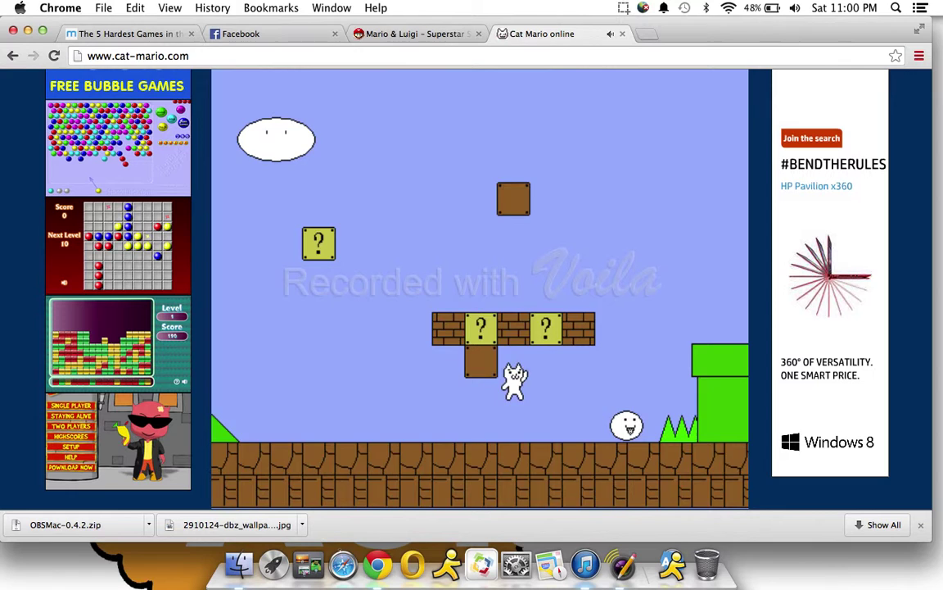
pyautogui.press('Right')
pyautogui.press('Right')
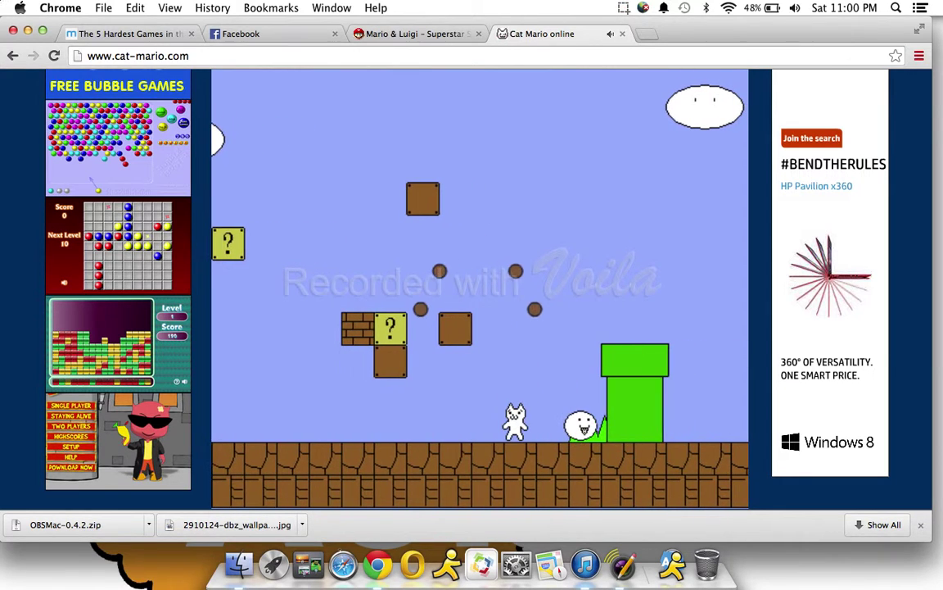
pyautogui.press('Up')
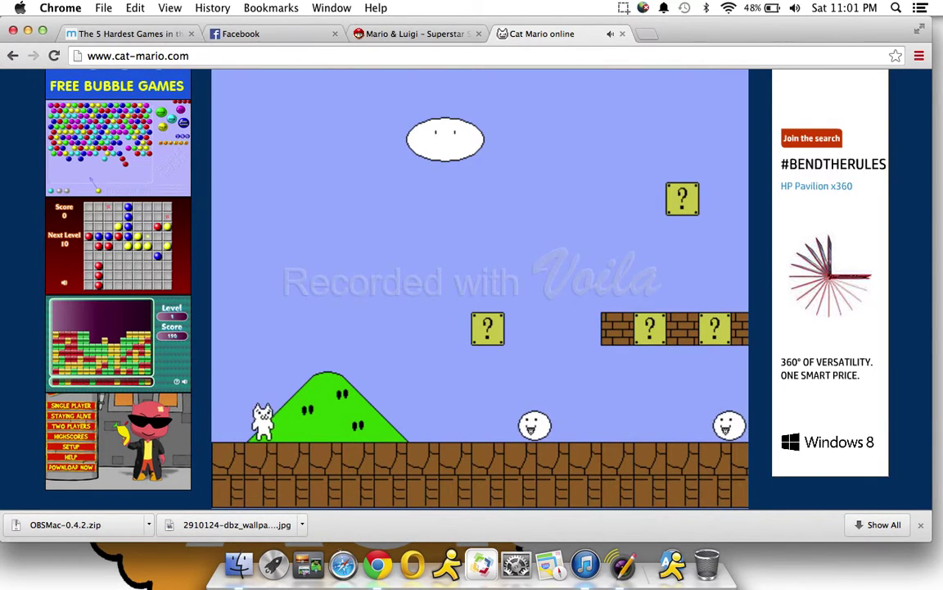
# - Jump toward the first question block and onto the brick platform, hitting the block above
pyautogui.press('Right')
pyautogui.press('Up')
pyautogui.press('Right')
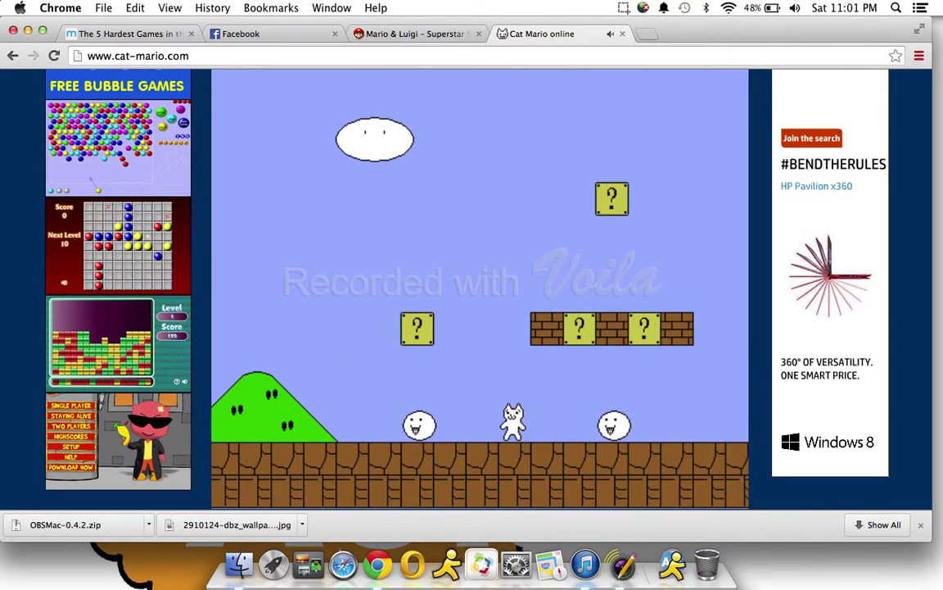
pyautogui.press('Up')
pyautogui.press('Right')
pyautogui.press('Up')
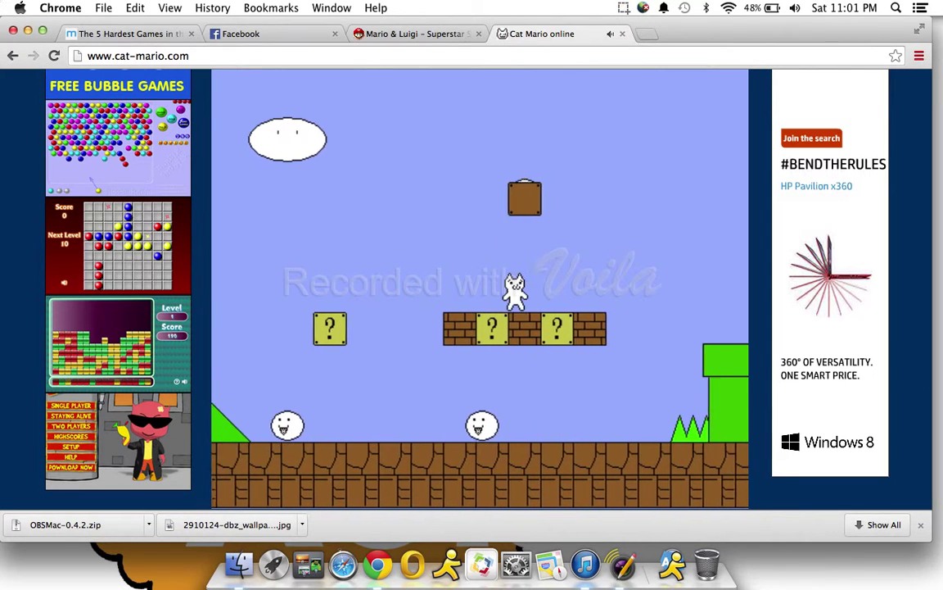
pyautogui.press('Left')
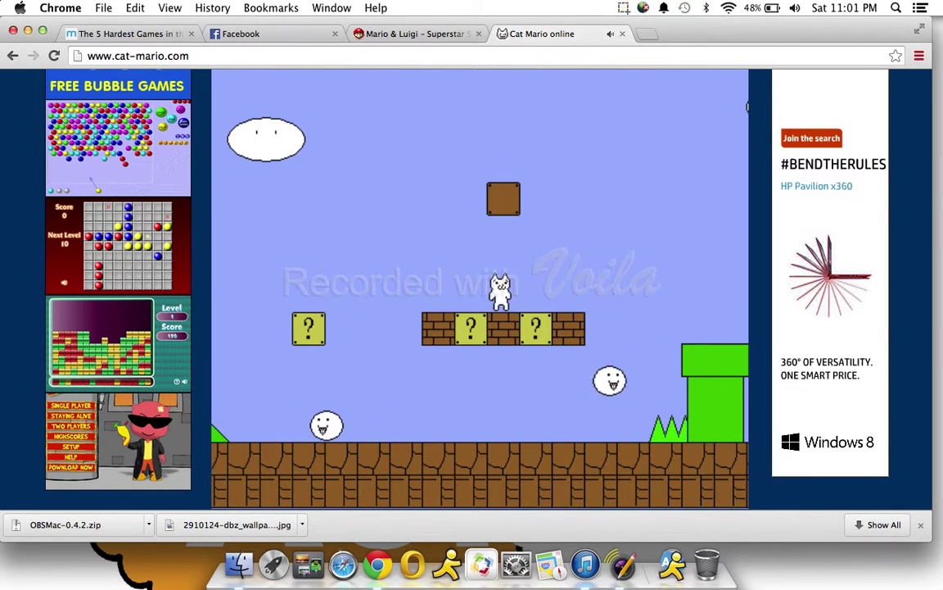
# - Walk along the brick platform and jump over both green pipes
pyautogui.press('Right')
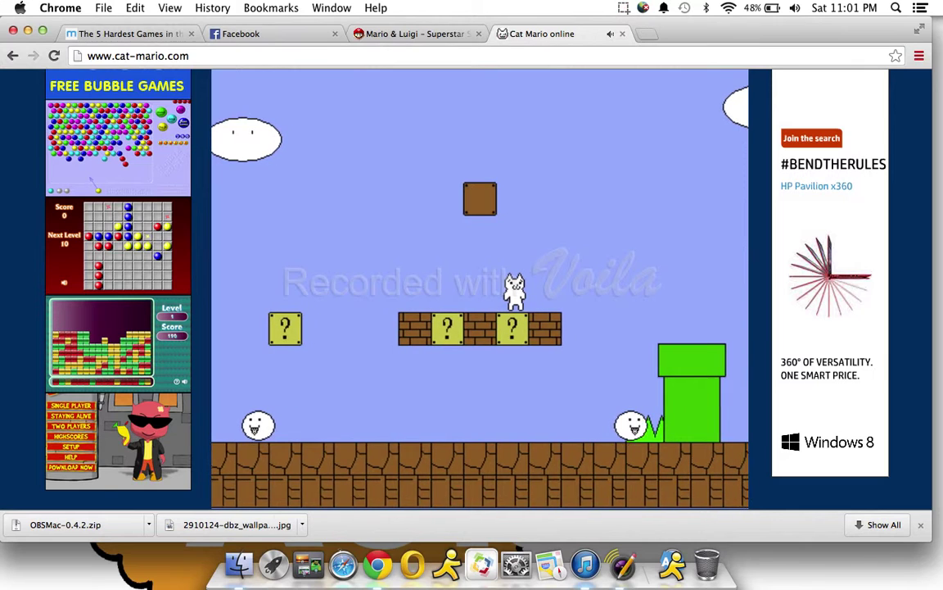
pyautogui.press('Right')
pyautogui.press('Right')
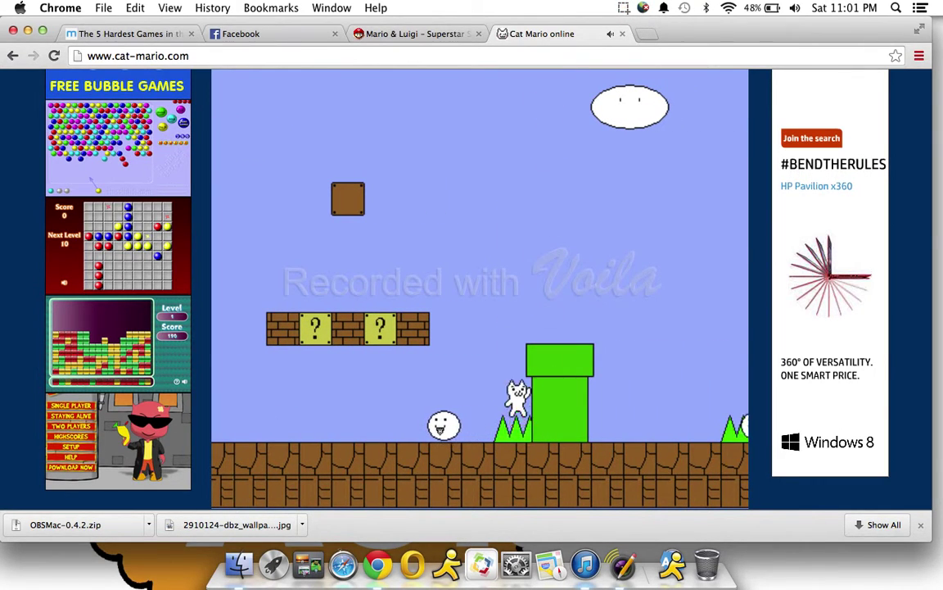
pyautogui.press('Up')
pyautogui.press('Right')
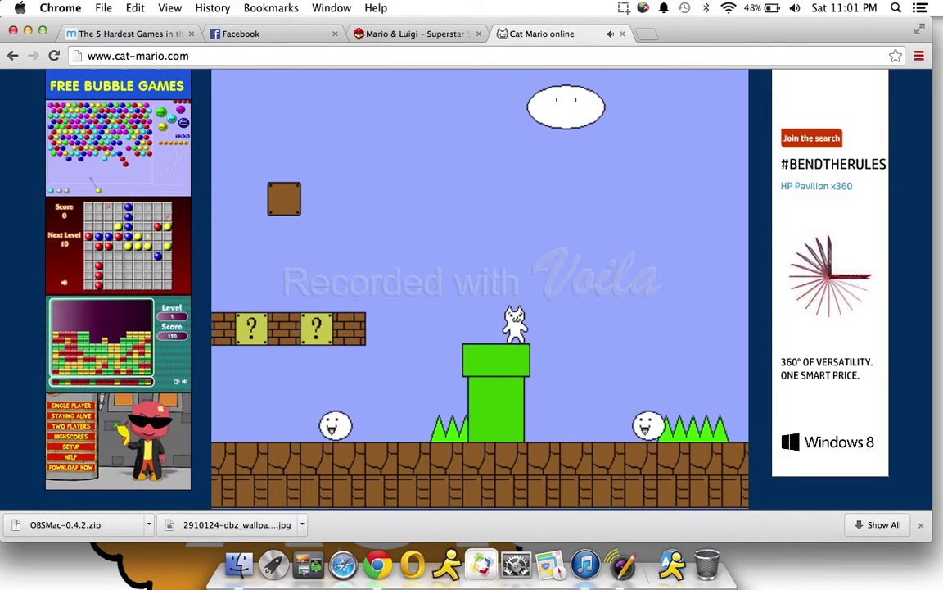
pyautogui.press('Right')
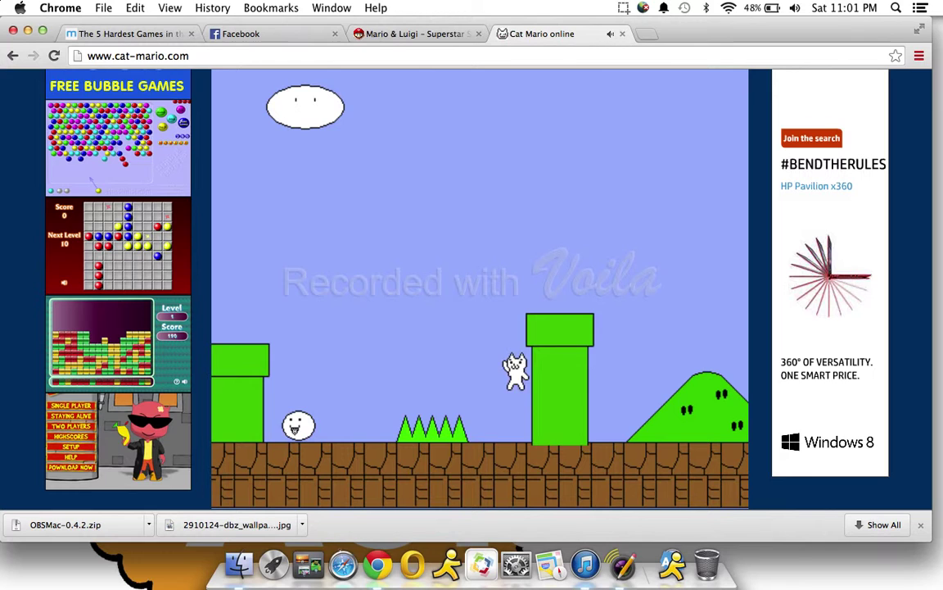
pyautogui.press('Up')
pyautogui.press('Right')
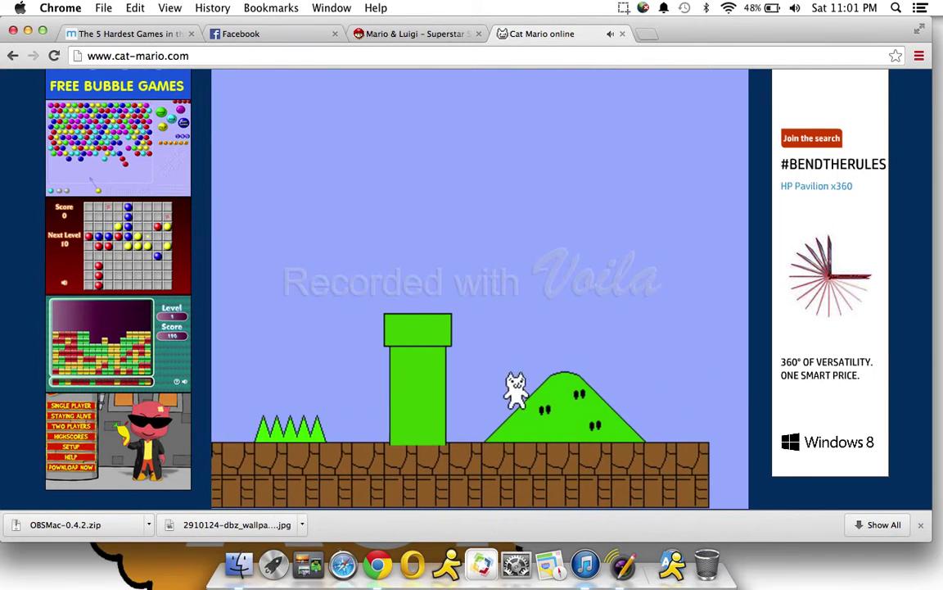
# - Clear the gap, climb beside the mushroom, and step onto the spikes
pyautogui.press('Right')
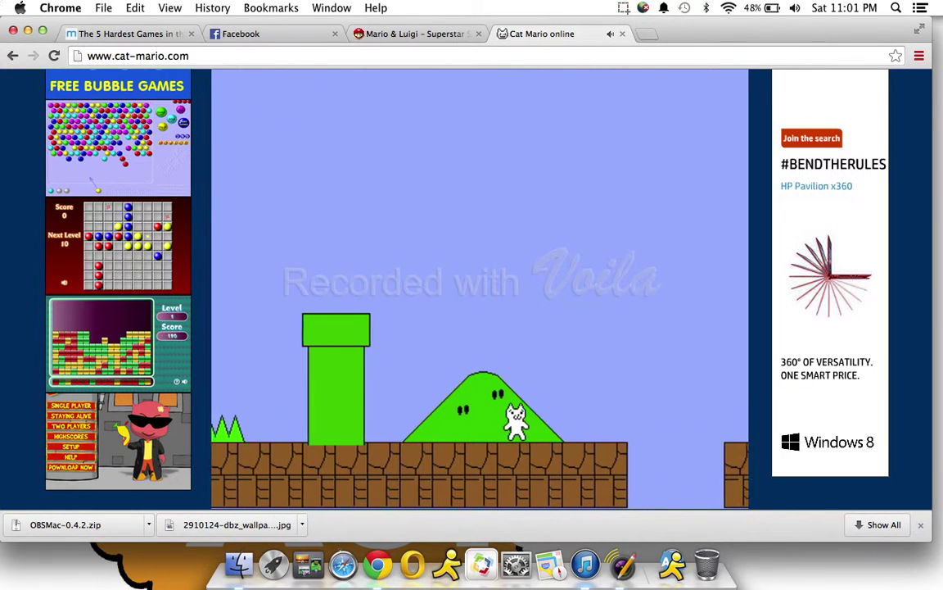
pyautogui.press('Up')
pyautogui.press('Right')
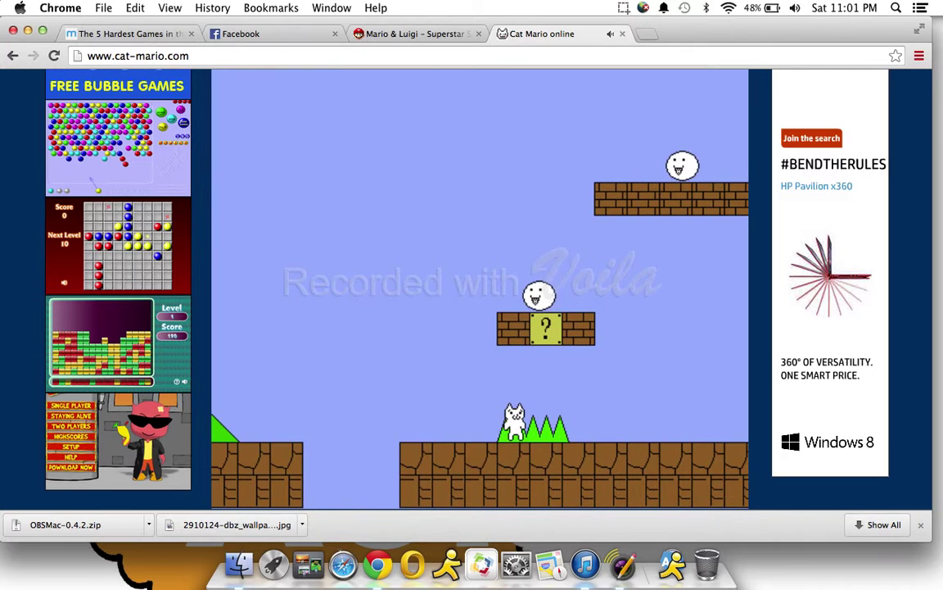
pyautogui.press('Up')
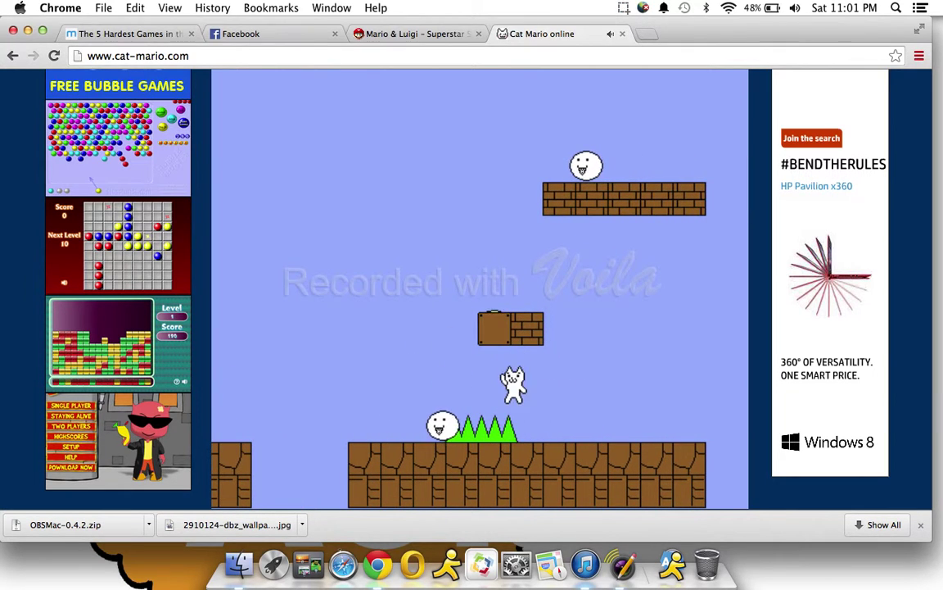
pyautogui.press('Right')
pyautogui.press('Up')
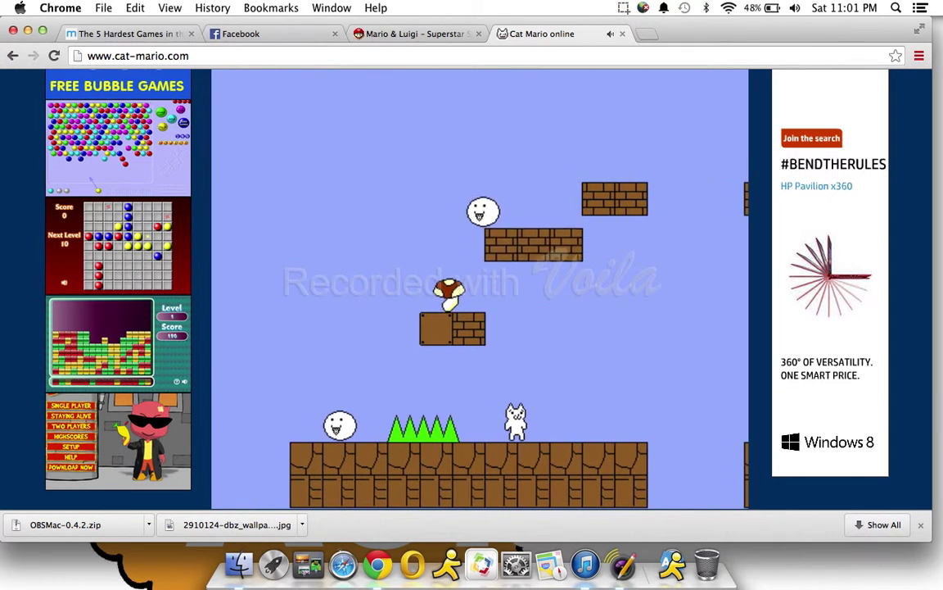
pyautogui.press('Left')
pyautogui.press('Up')
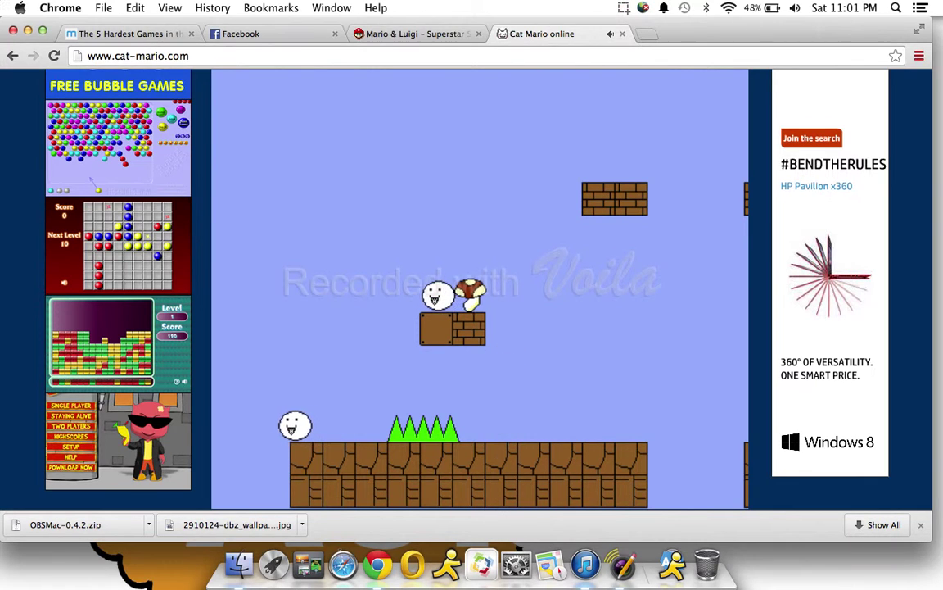
pyautogui.press('Left')
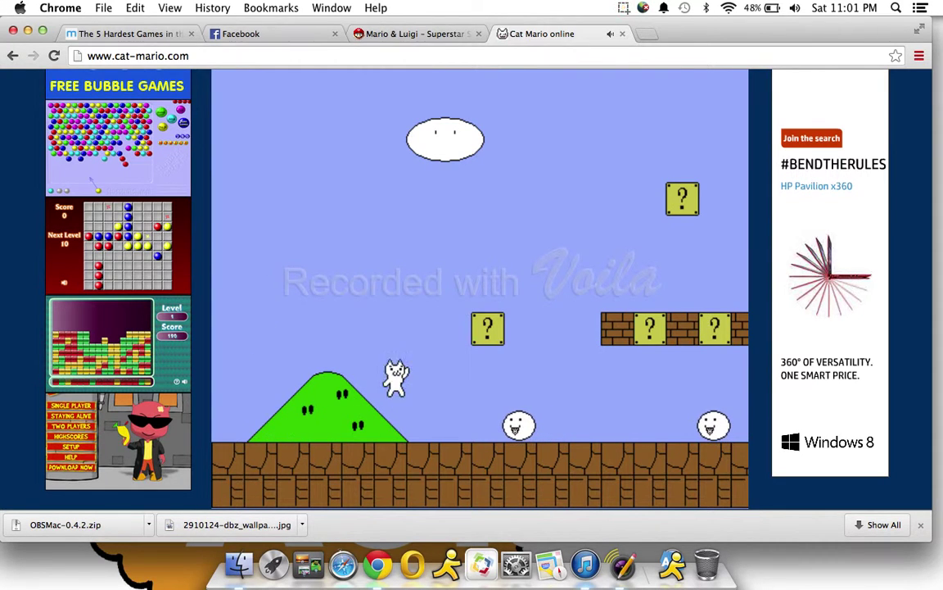
# - Jump the blocks, hit the upper question block, and leap past the brick platform
pyautogui.press('Right')
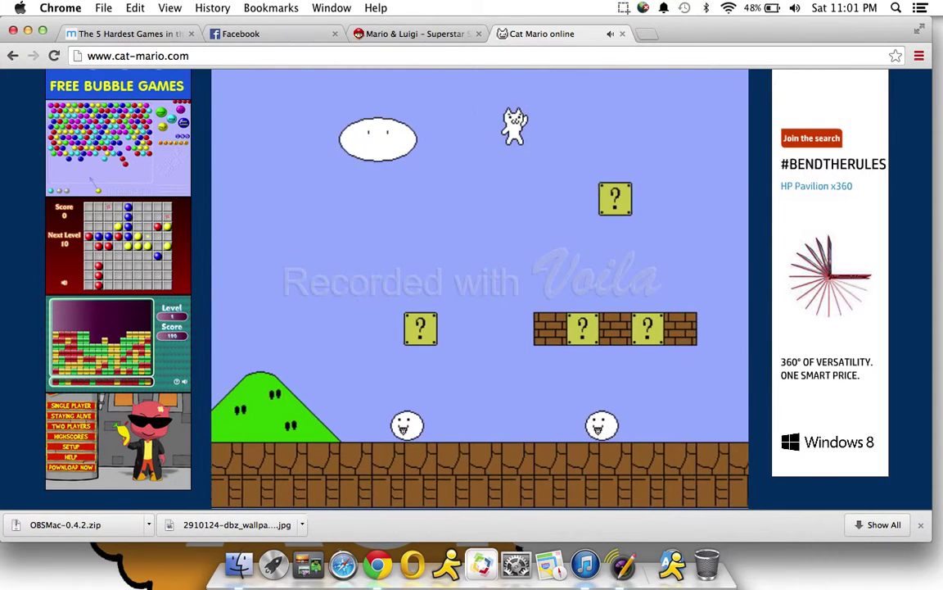
pyautogui.press('Up')
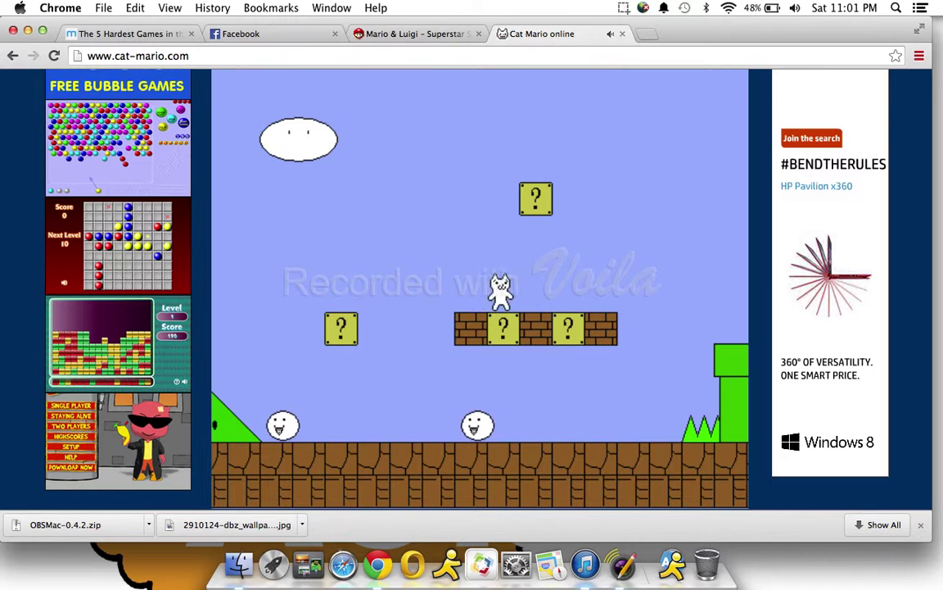
pyautogui.press('Up')
pyautogui.press('Right')
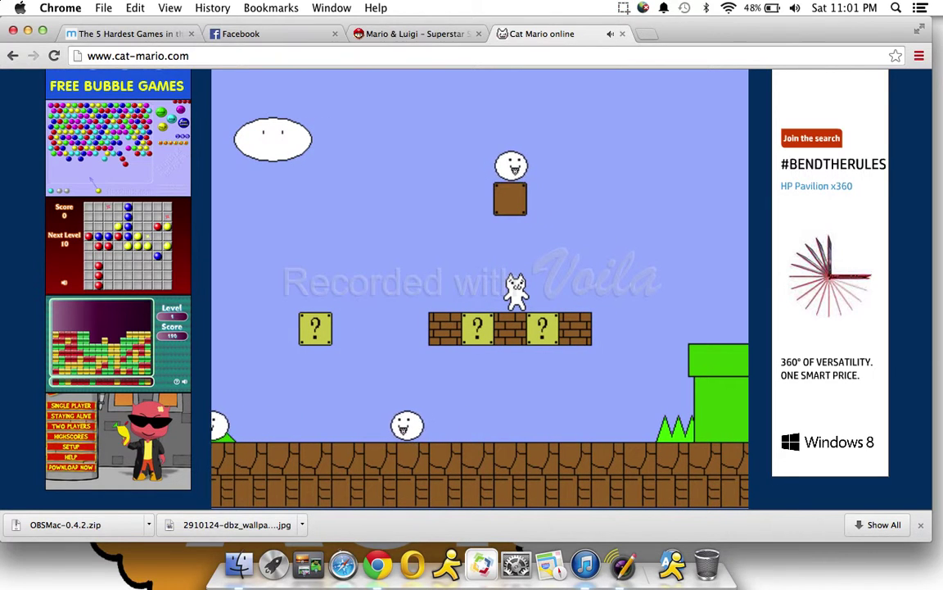
pyautogui.press('Right')
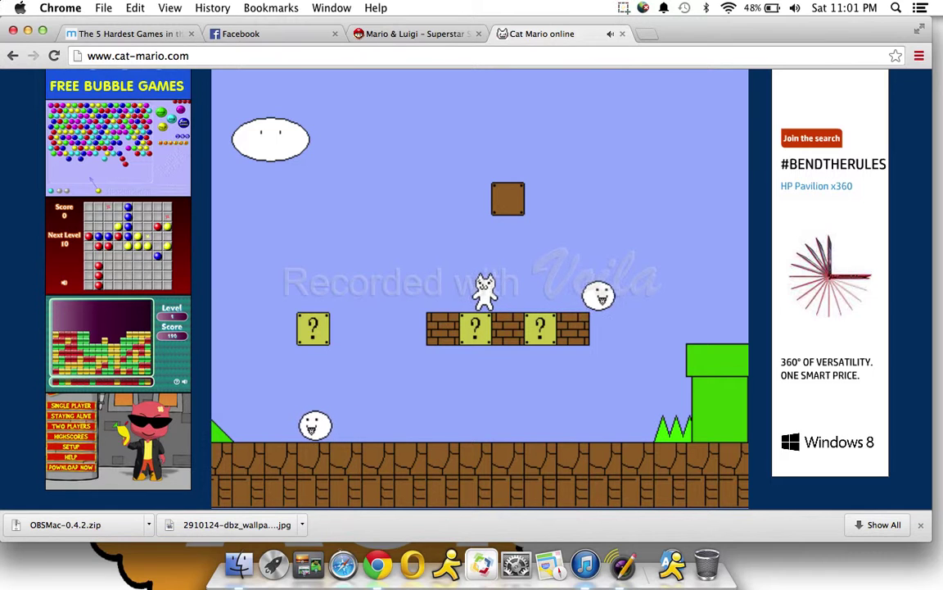
pyautogui.press('Up')
pyautogui.press('Right')
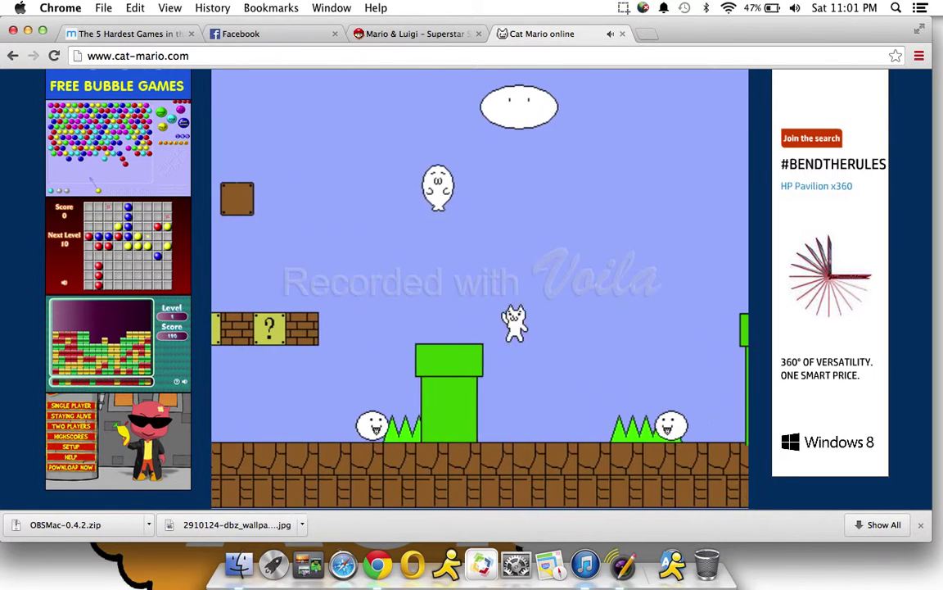
# - Hop onto the green pipe, clear the hill and gap, and jump the green spikes
pyautogui.press('Right')
pyautogui.press('Up')
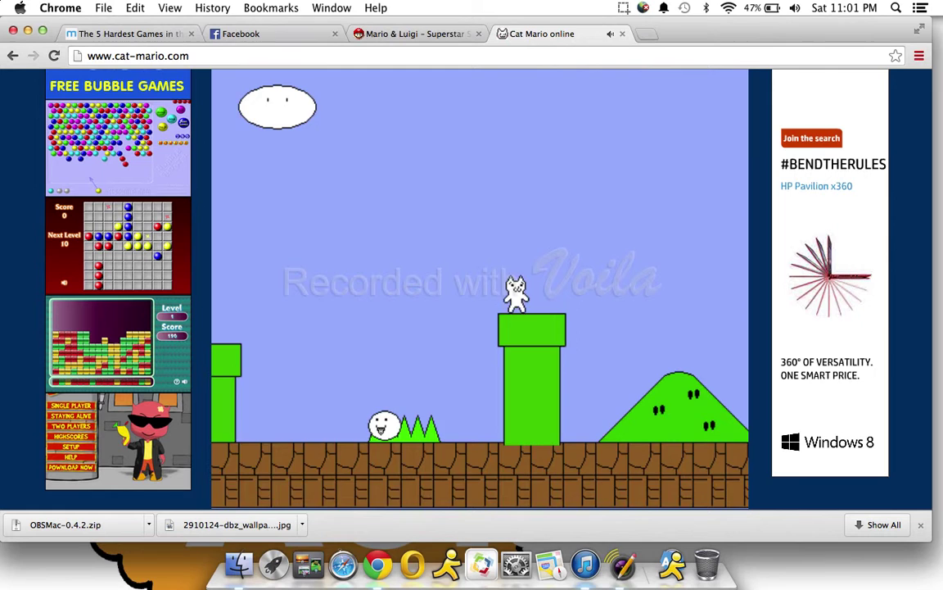
pyautogui.press('Up')
pyautogui.press('Right')
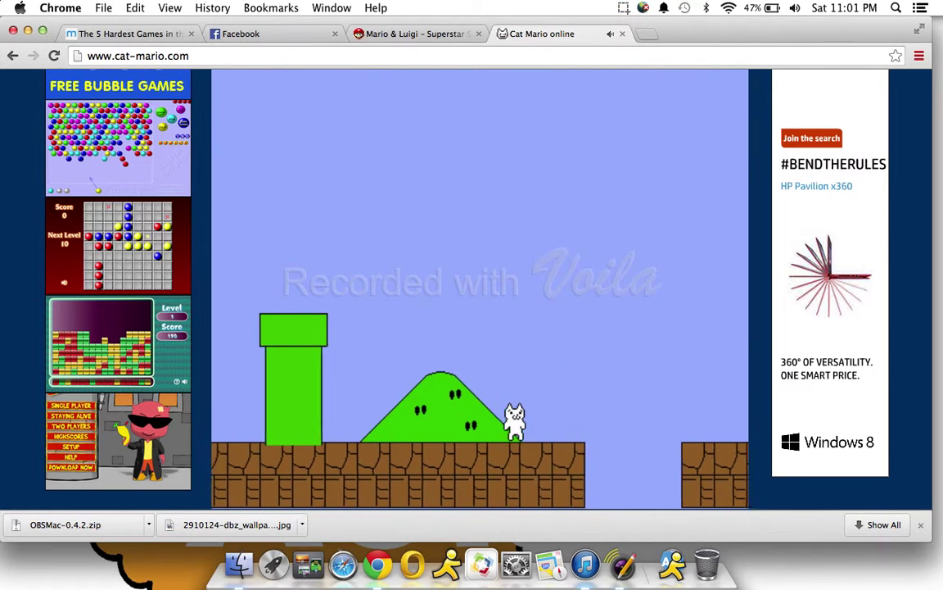
pyautogui.press('Up')
pyautogui.press('Right')
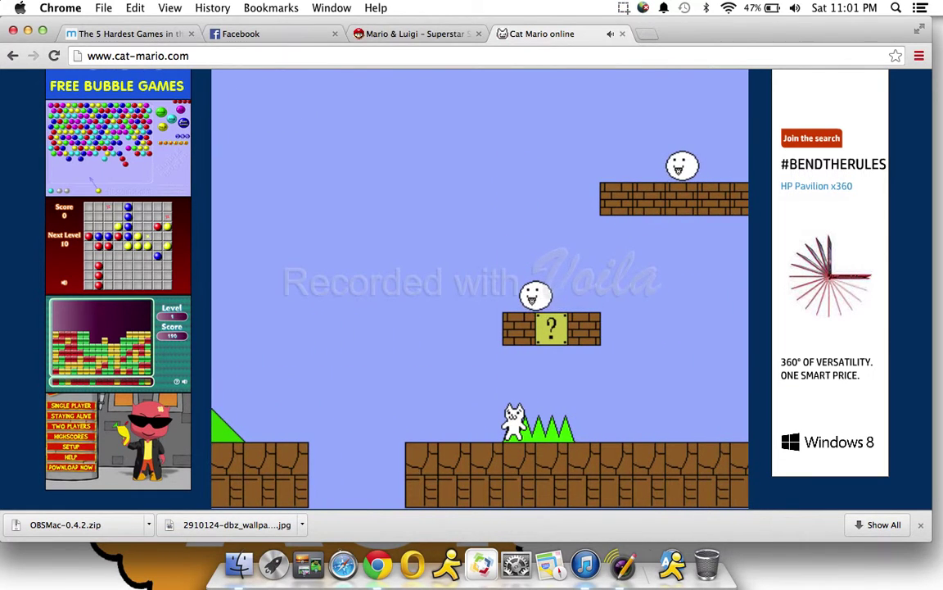
pyautogui.press('Up')
pyautogui.press('Right')
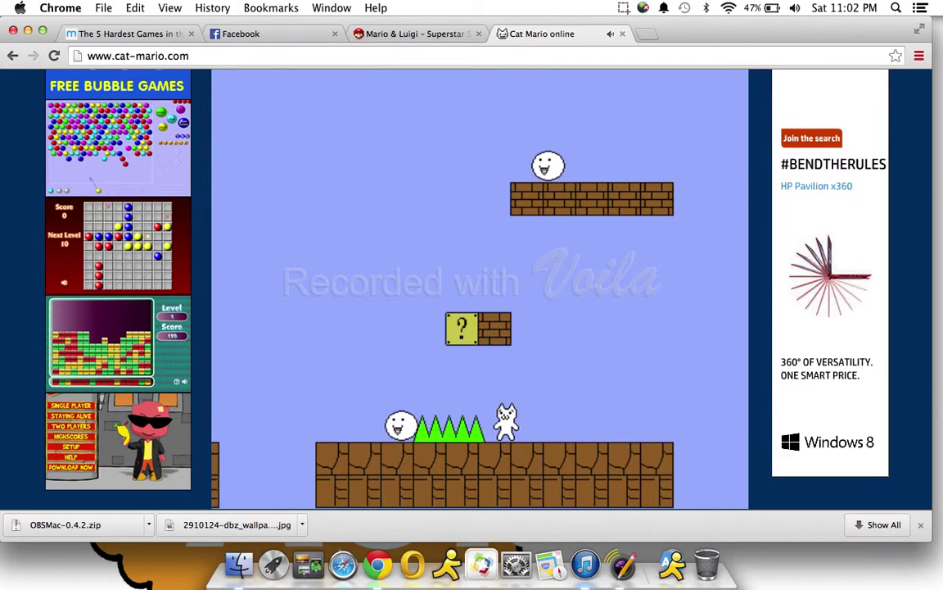
pyautogui.press('Up')
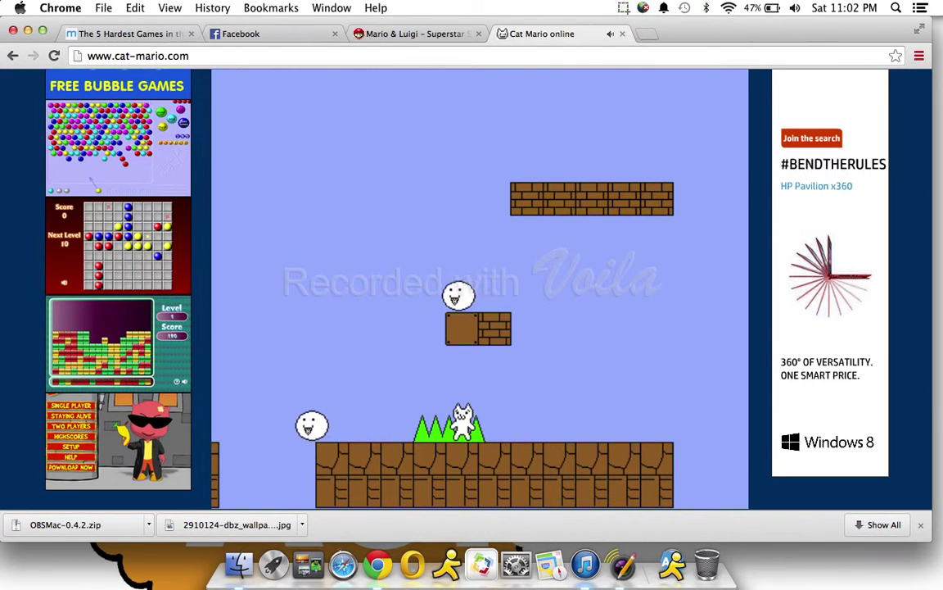
pyautogui.press('Right')
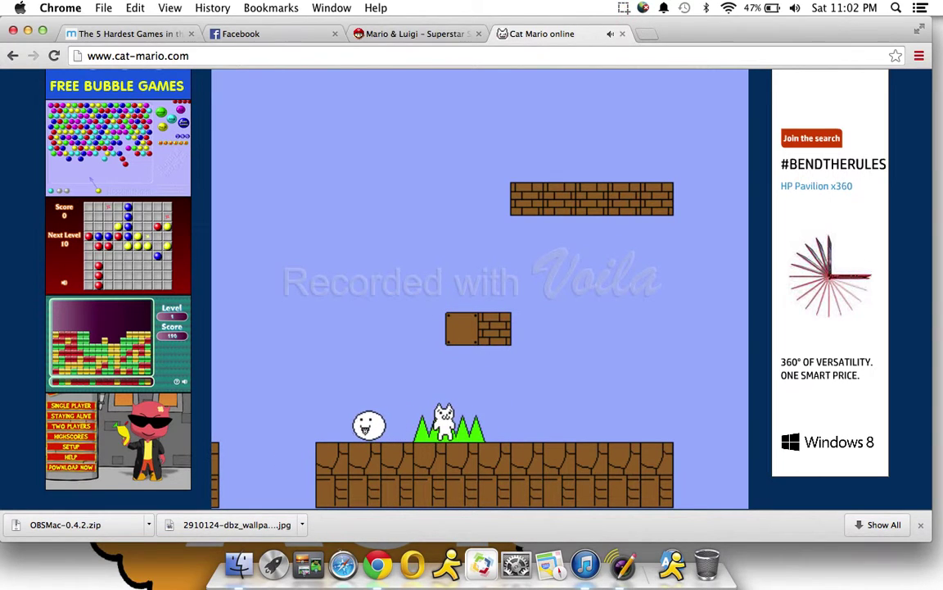
# - Land on the floating block and run right toward the checkpoint flag
pyautogui.press('Right')
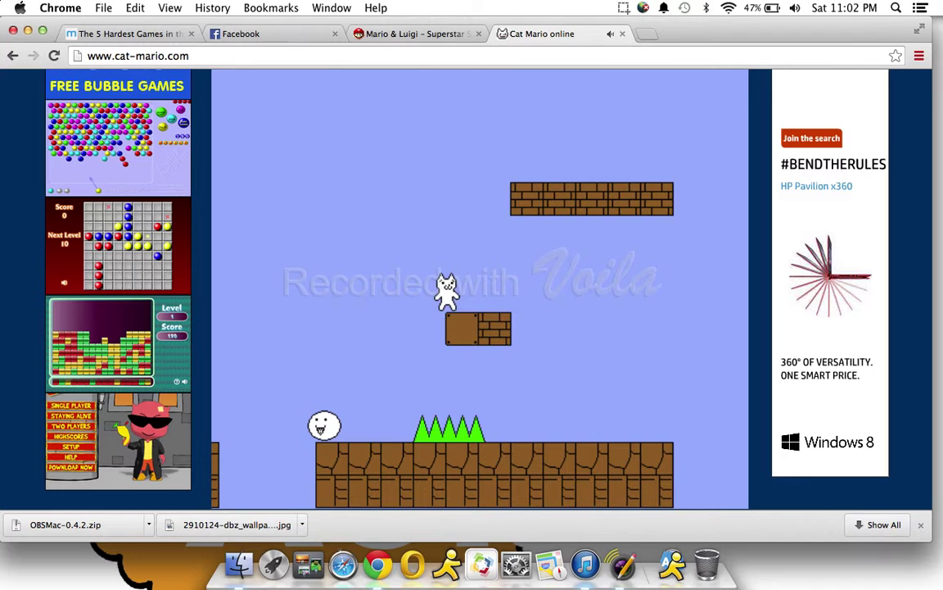
pyautogui.press('Up')
pyautogui.press('Right')
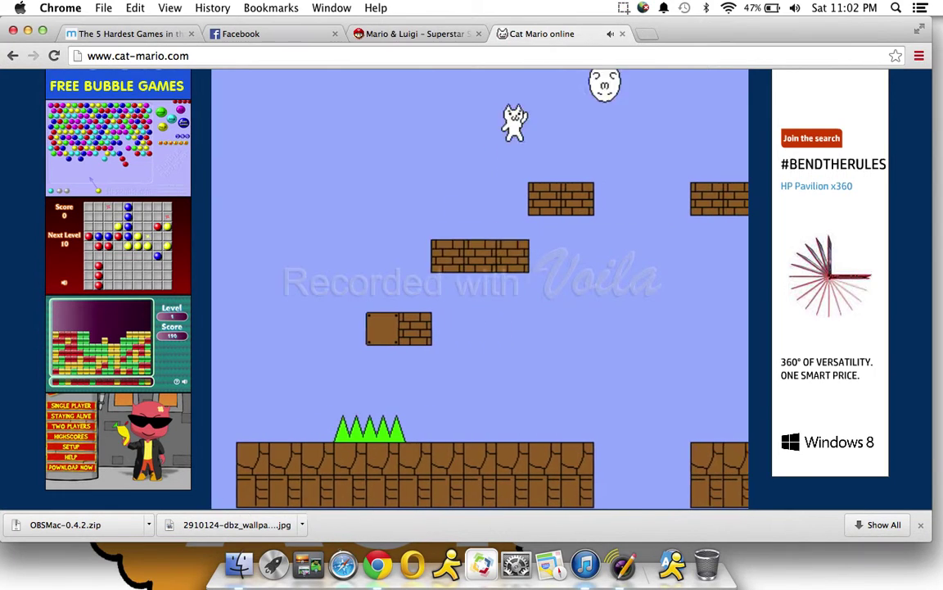
pyautogui.press('Left')
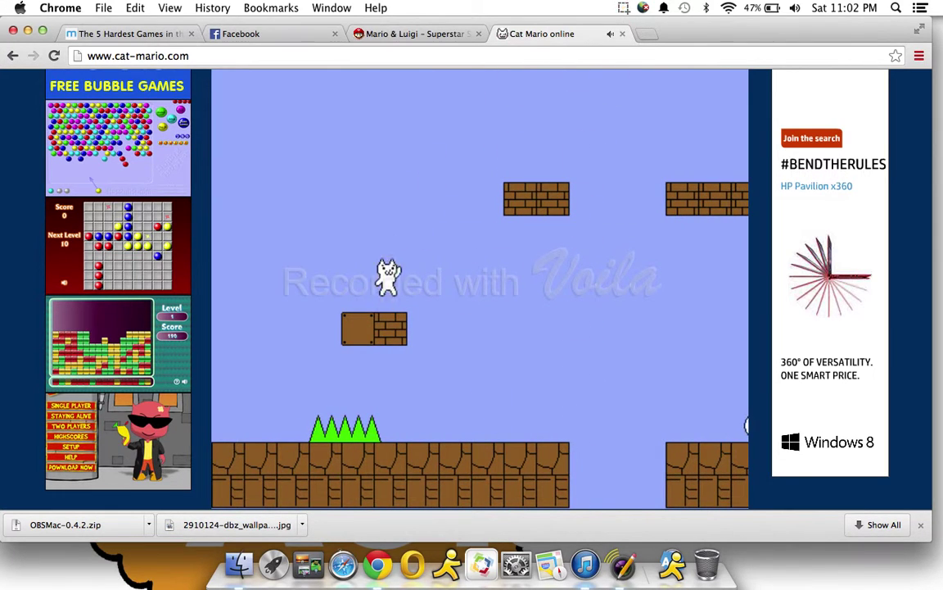
pyautogui.press('Right')
pyautogui.press('Up')
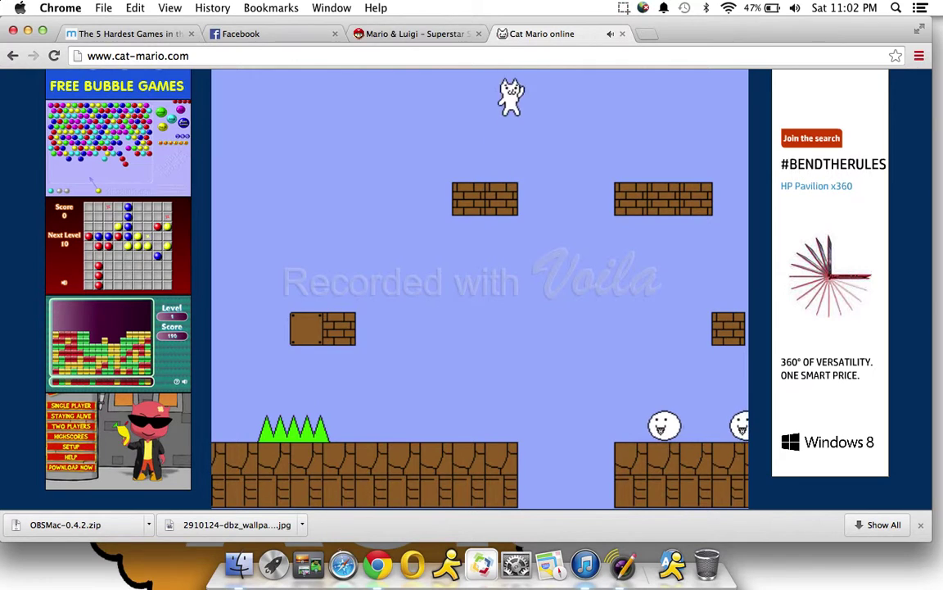
pyautogui.press('Right')
pyautogui.press('Right')
pyautogui.press('Up')
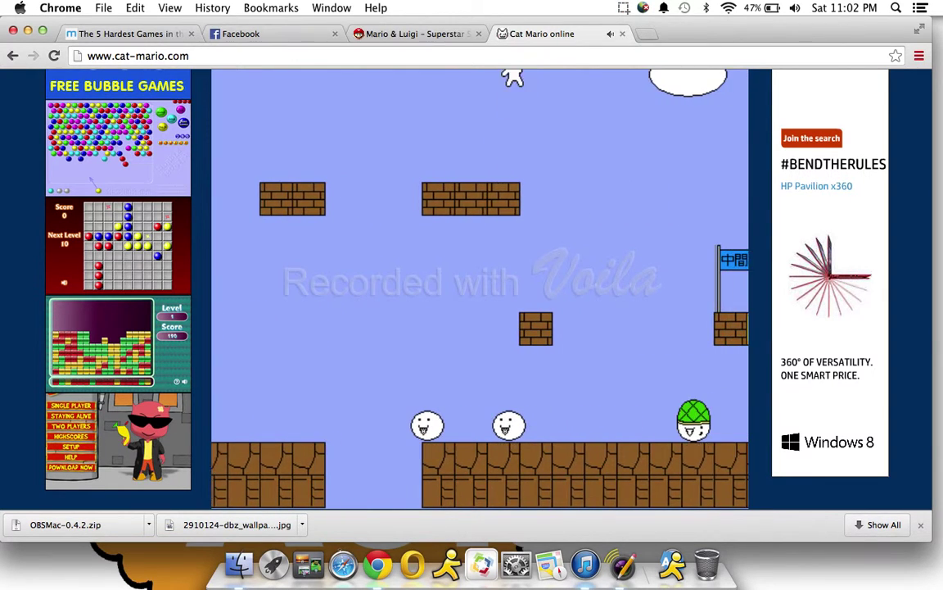
pyautogui.press('Right')
pyautogui.press('Right')
pyautogui.press('Right')
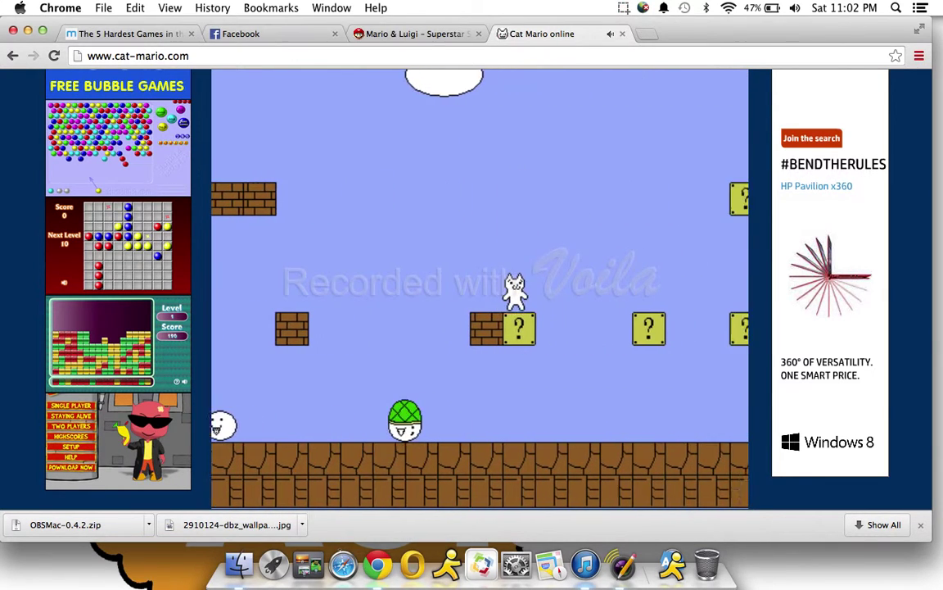
# - Reach the checkpoint ledge, then jump right, hitting a question block, toward the next gap
pyautogui.press('Up')
pyautogui.press('Right')
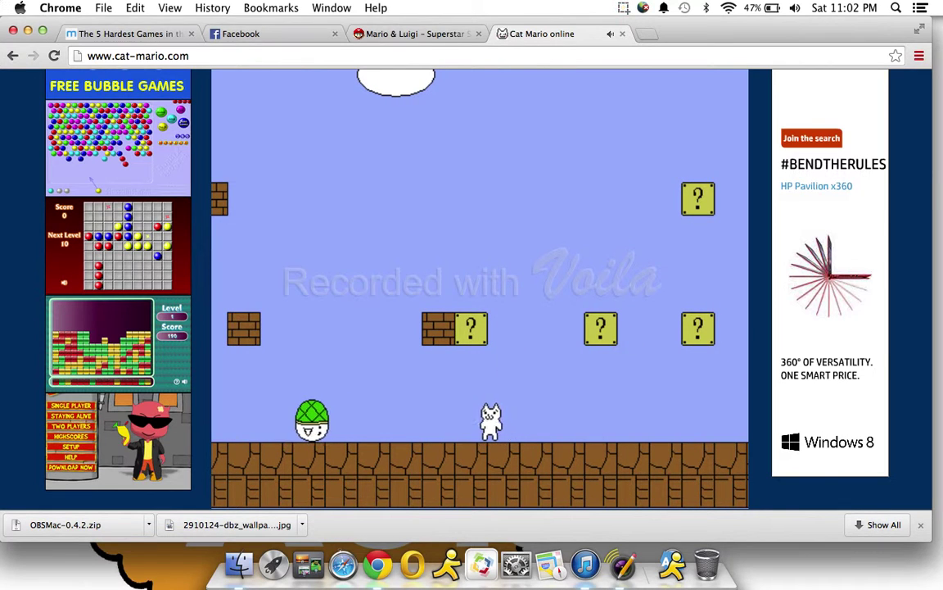
pyautogui.press('Up')
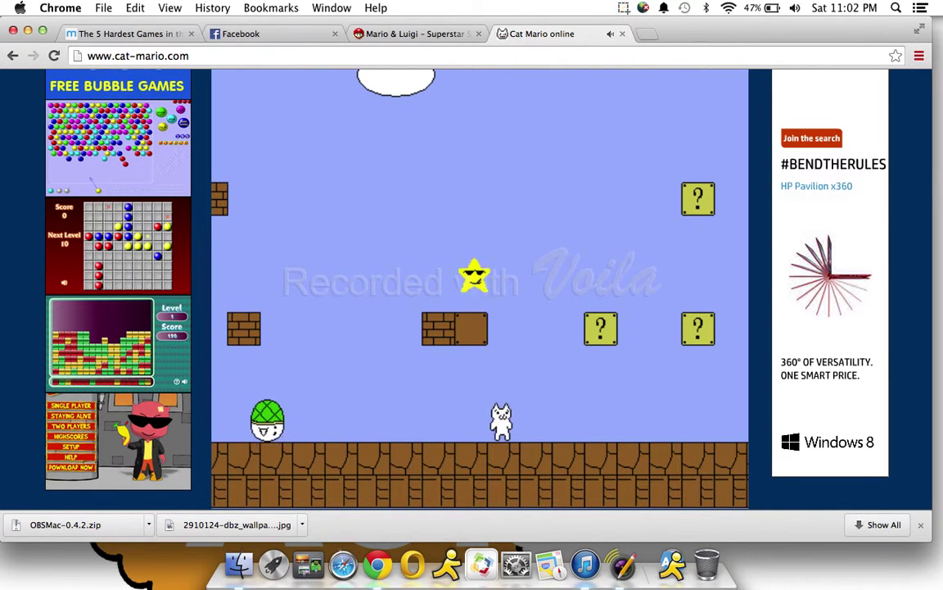
pyautogui.press('Right')
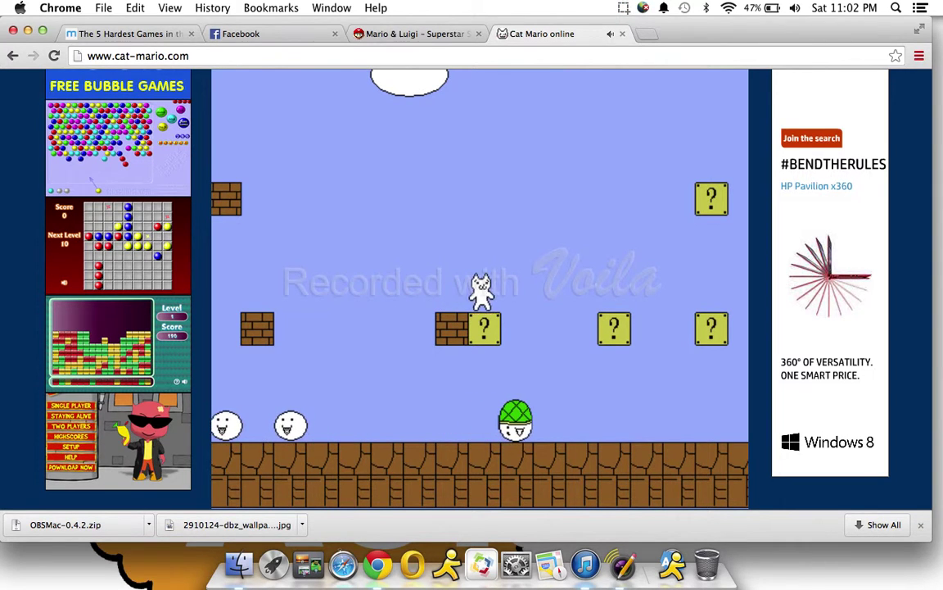
pyautogui.press('Up')
pyautogui.press('Right')
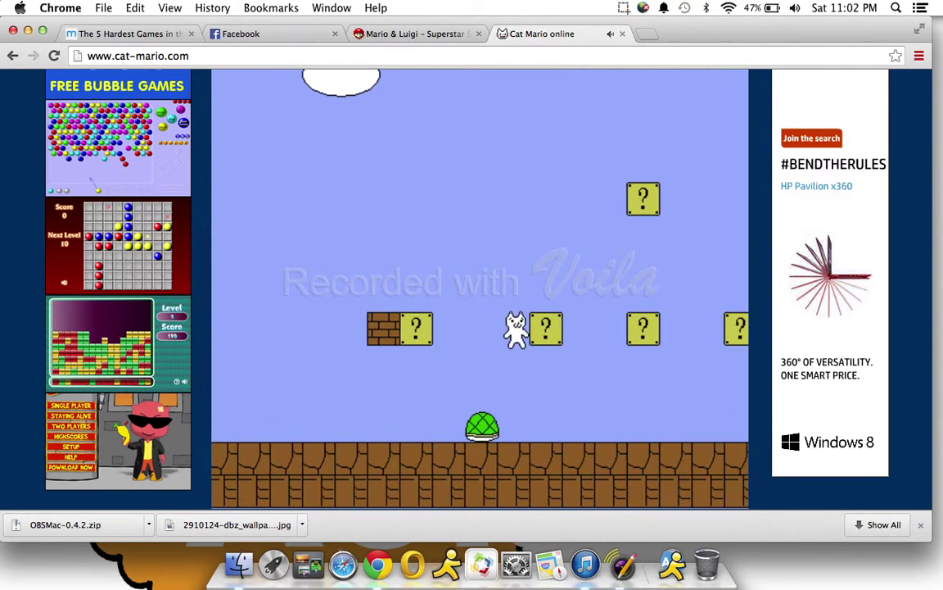
pyautogui.press('Right')
pyautogui.press('Up')
pyautogui.press('Right')
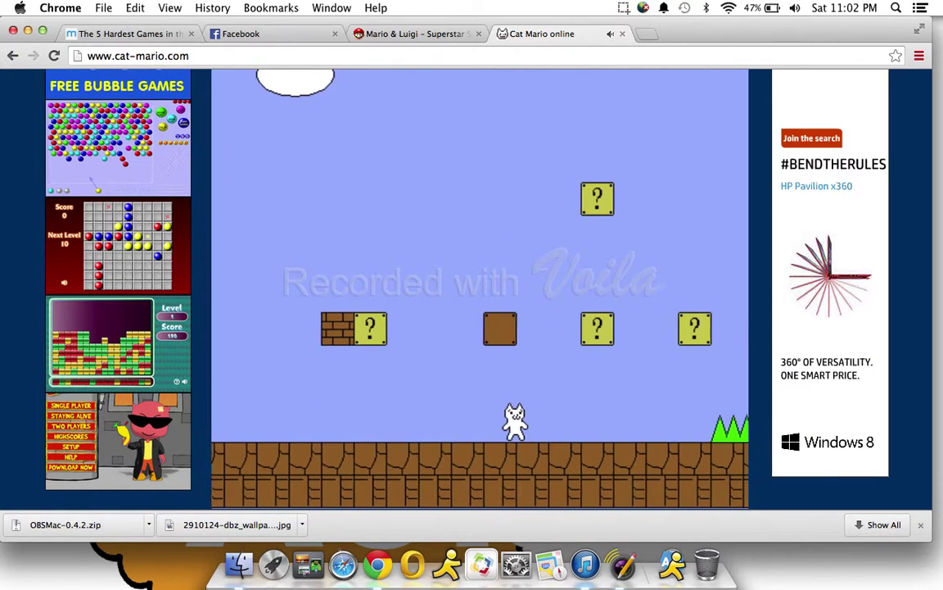
pyautogui.press('Up')
pyautogui.press('Right')
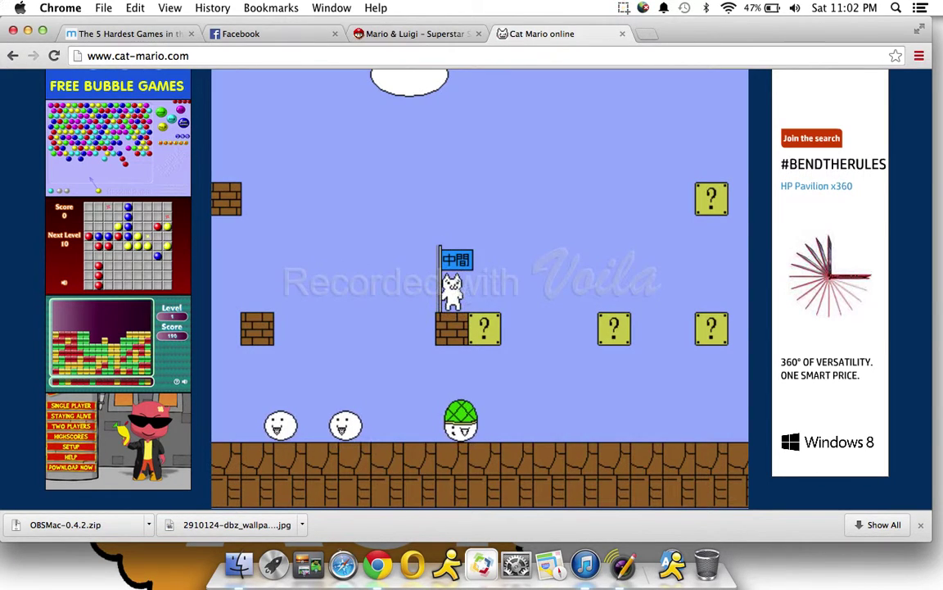
# - From the checkpoint, leap past the question blocks onto the block staircases
pyautogui.press('Up')
pyautogui.press('Right')
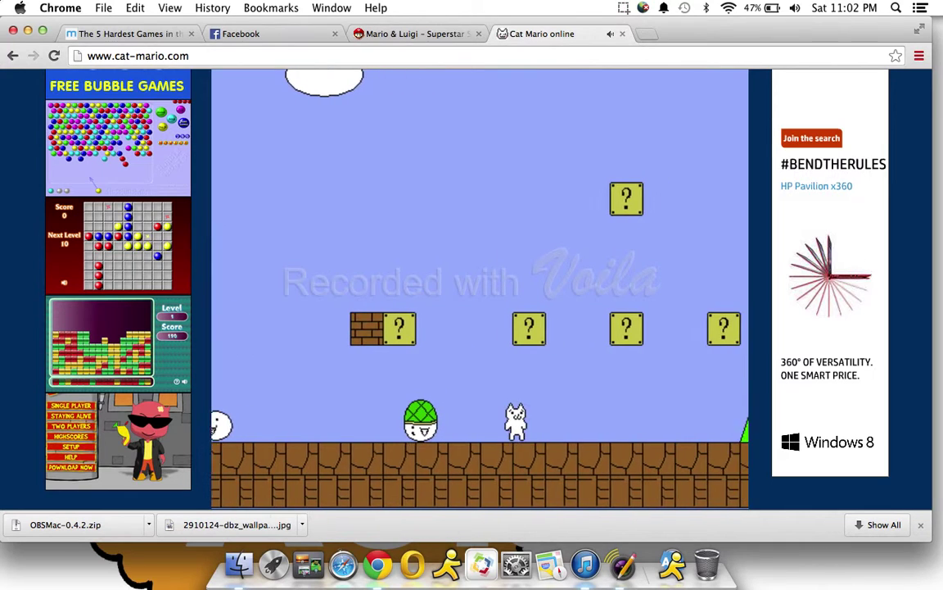
pyautogui.press('Up')
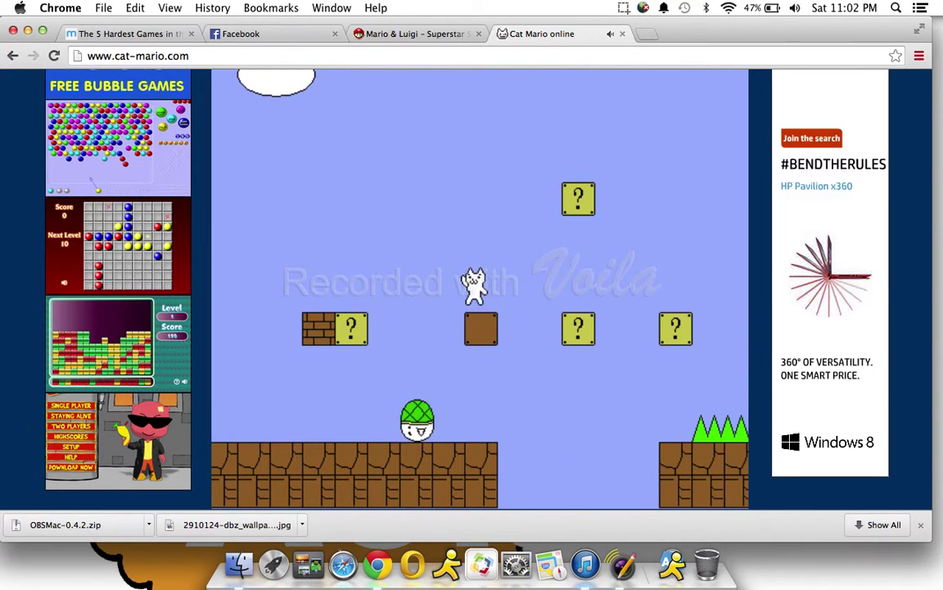
pyautogui.press('Up')
pyautogui.press('Right')
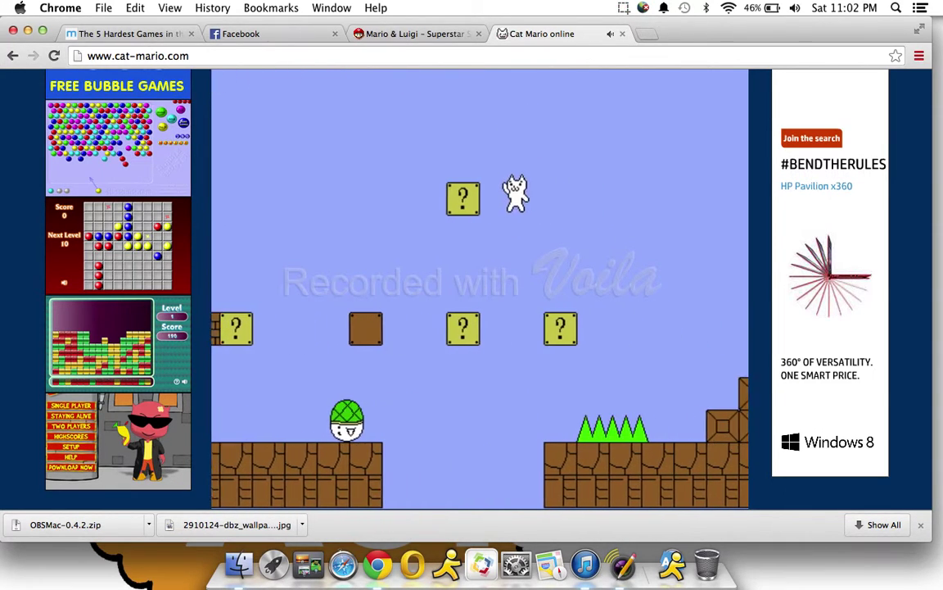
pyautogui.press('Right')
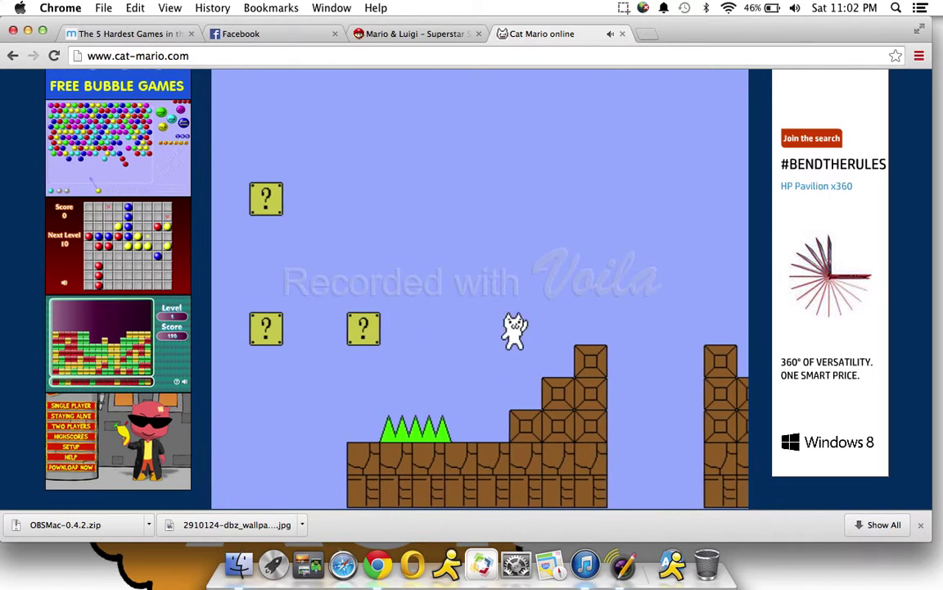
pyautogui.press('Up')
pyautogui.press('Up')
pyautogui.press('Right')
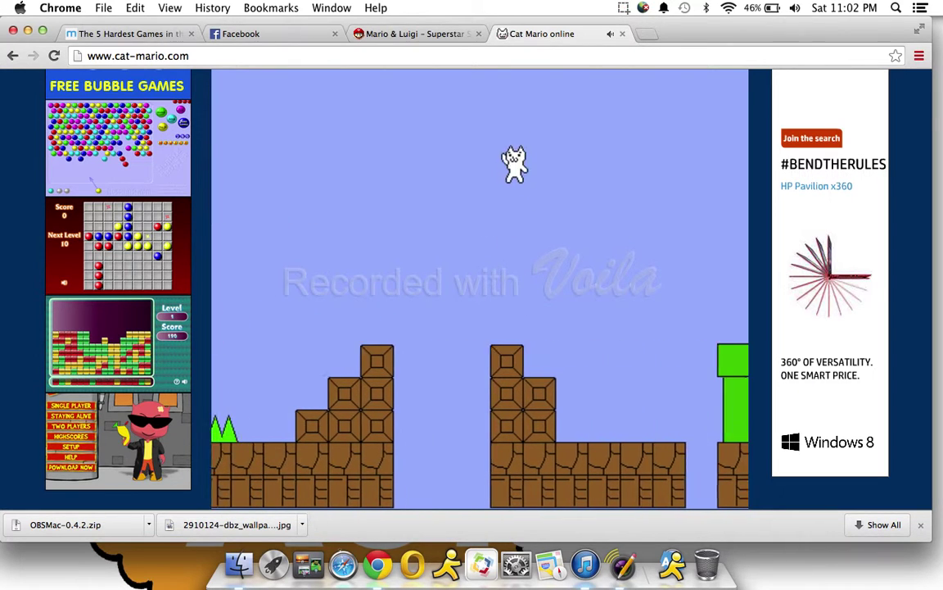
# - Hop over the green pipe, bump a question block, and climb the large staircase
pyautogui.press('Up')
pyautogui.press('Right')
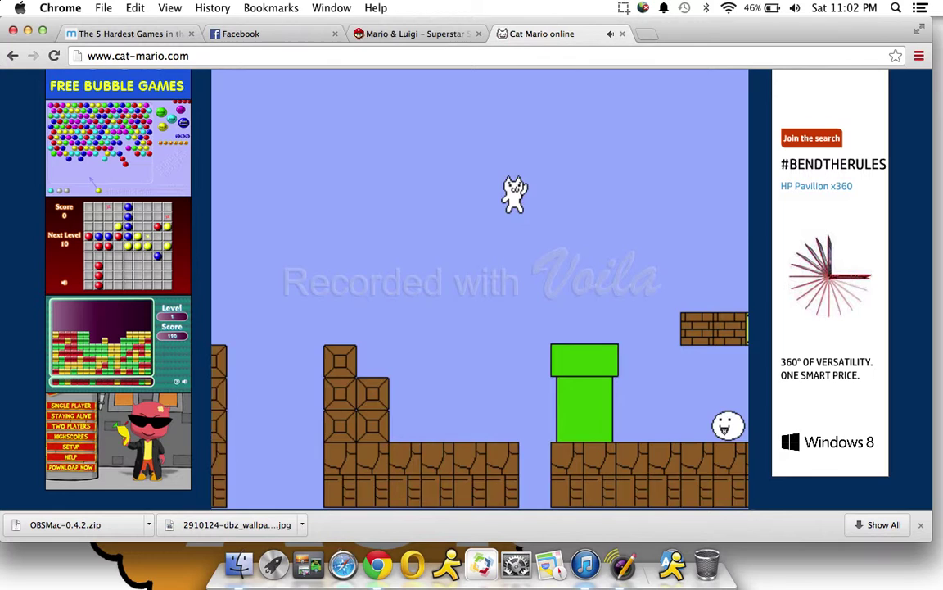
pyautogui.press('Up')
pyautogui.press('Right')
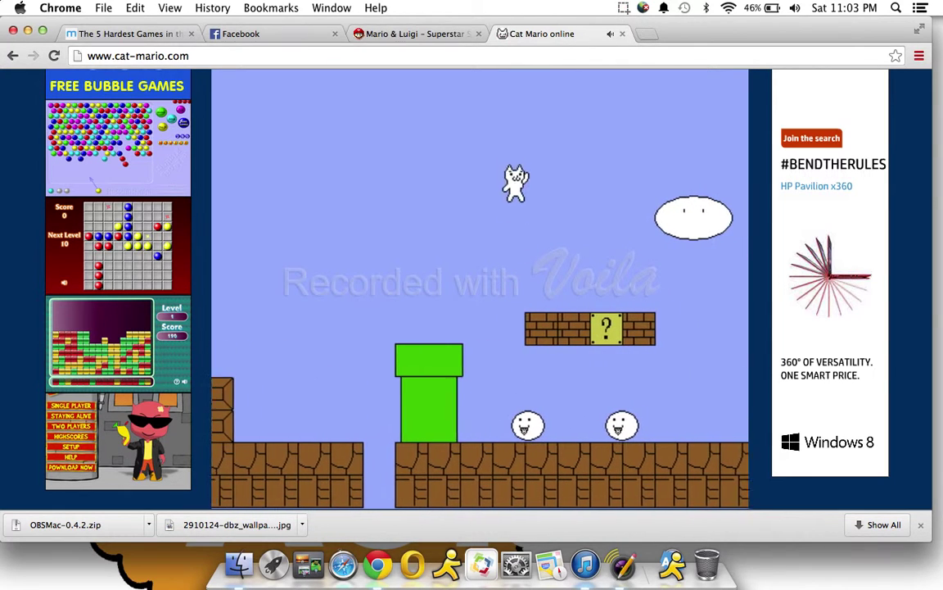
pyautogui.press('Right')
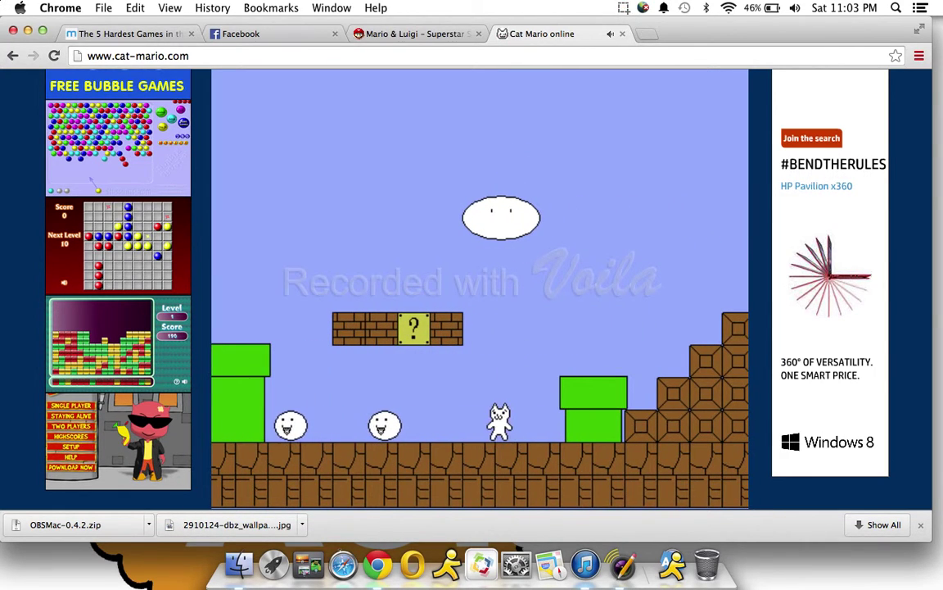
pyautogui.press('Left')
pyautogui.press('Up')
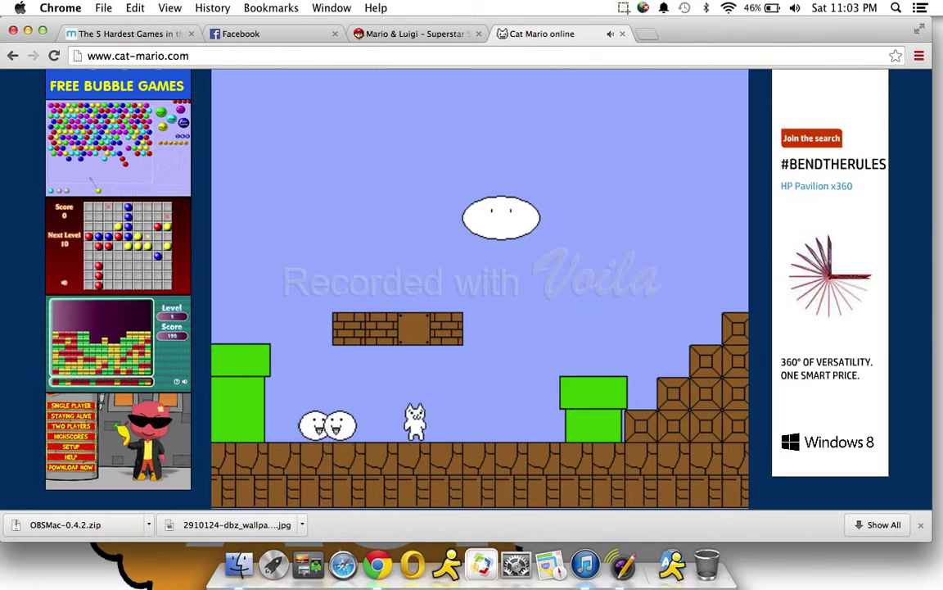
pyautogui.press('Right')
pyautogui.press('Up')
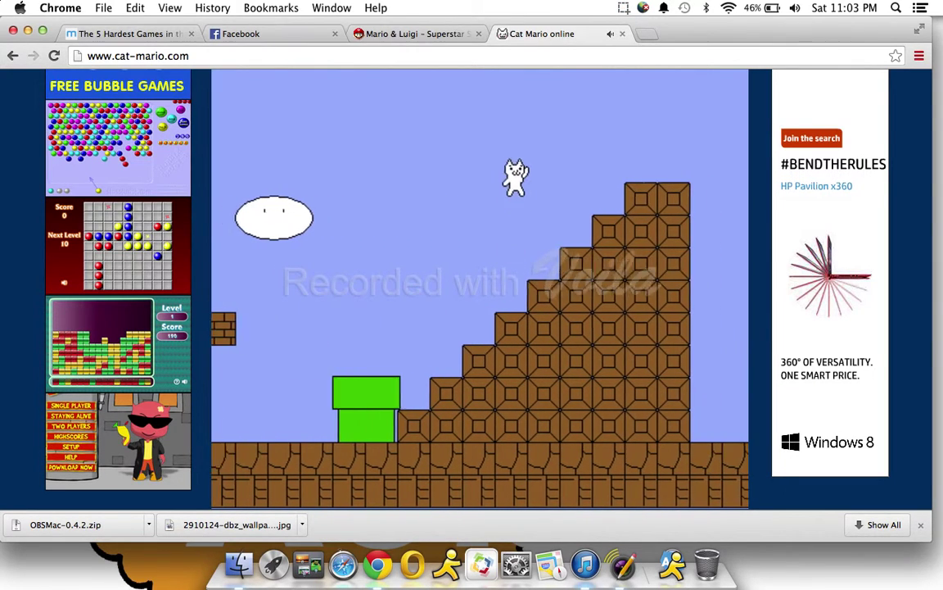
pyautogui.press('Up')
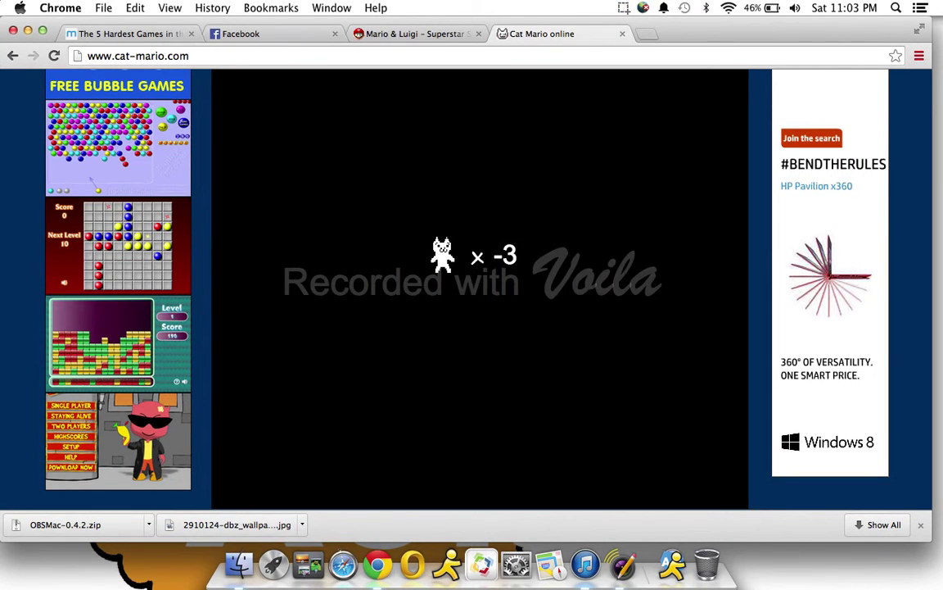
# - From the checkpoint, jump onto the question blocks and over the spikes onto the staircase
pyautogui.press('Up')
pyautogui.press('Right')
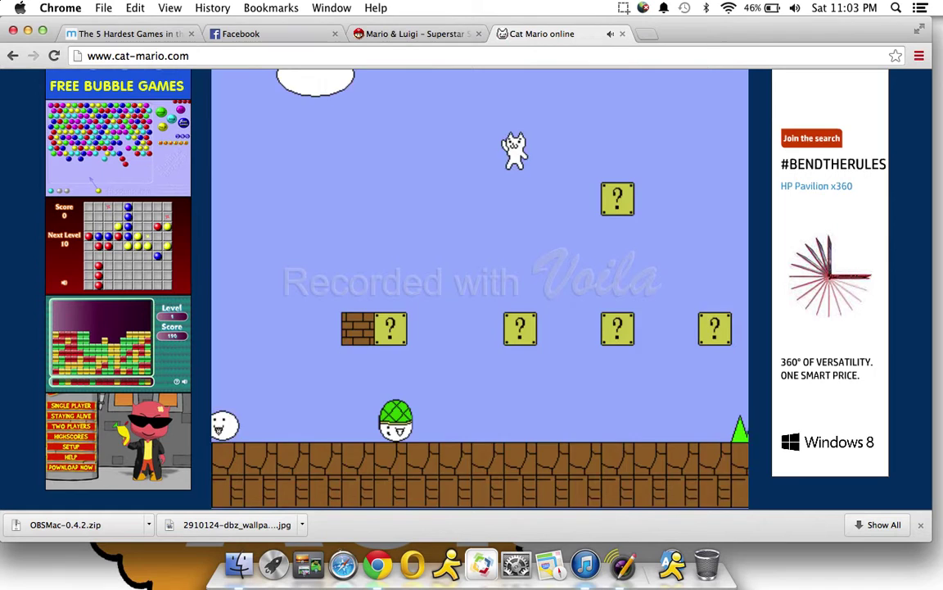
pyautogui.press('Up')
pyautogui.press('Right')
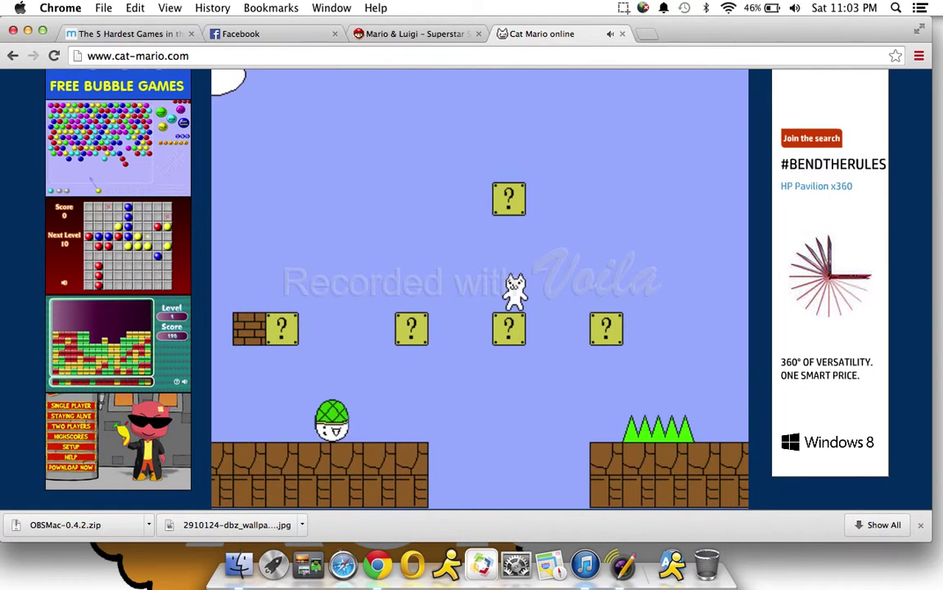
pyautogui.press('Right')
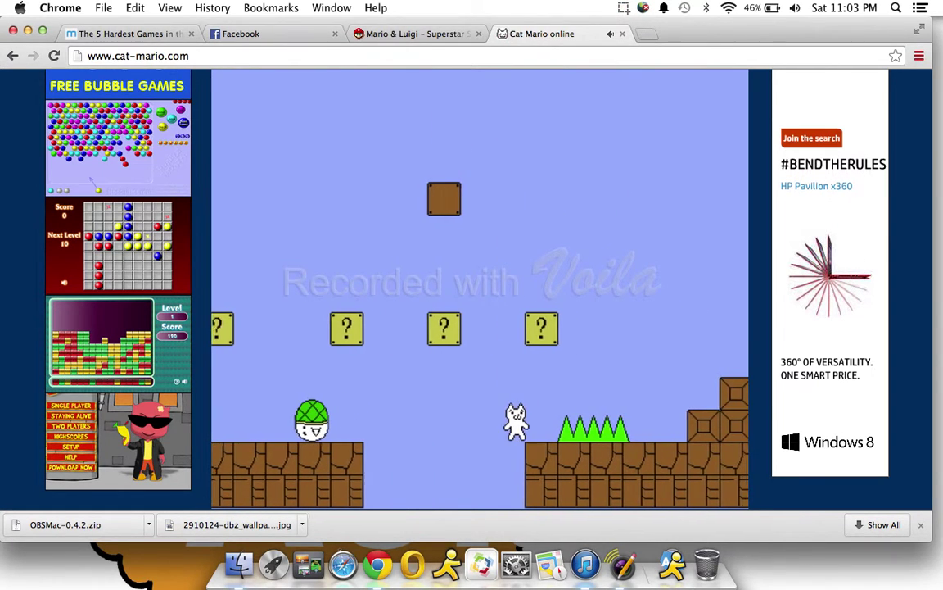
pyautogui.press('Up')
pyautogui.press('Right')
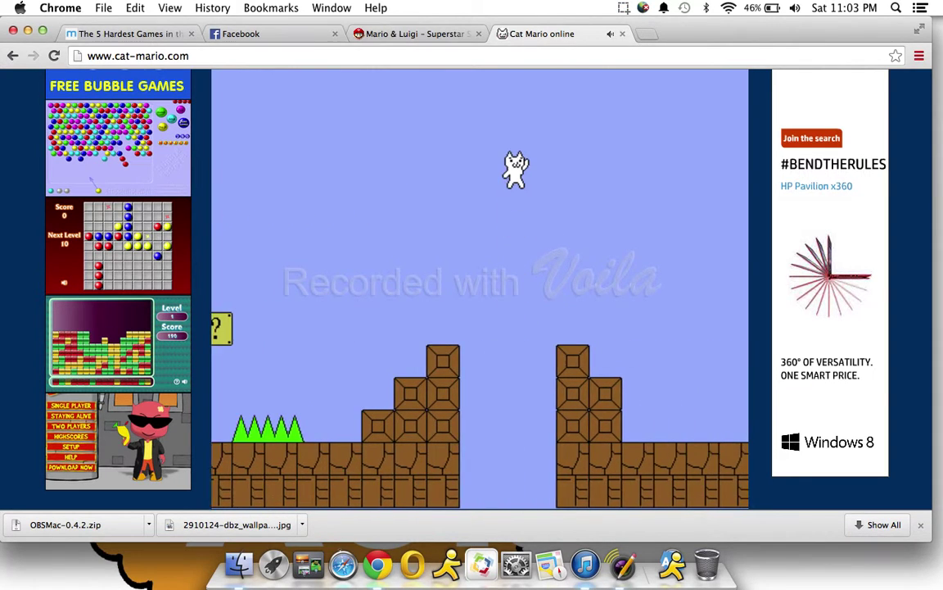
pyautogui.press('Right')
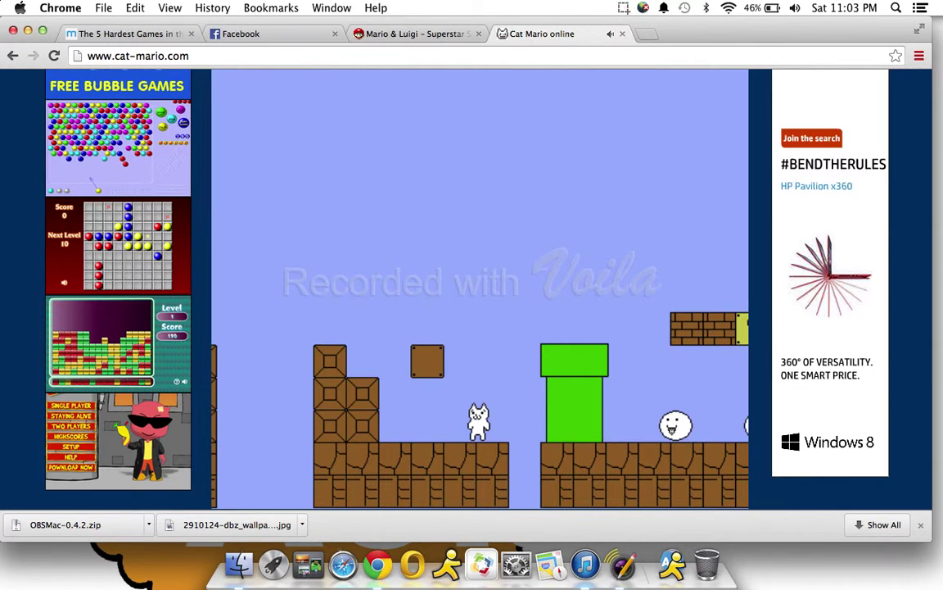
# - Hit the overhead blocks, back away from the enemies, and edge toward the green pipe
pyautogui.press('Up')
pyautogui.press('Up')
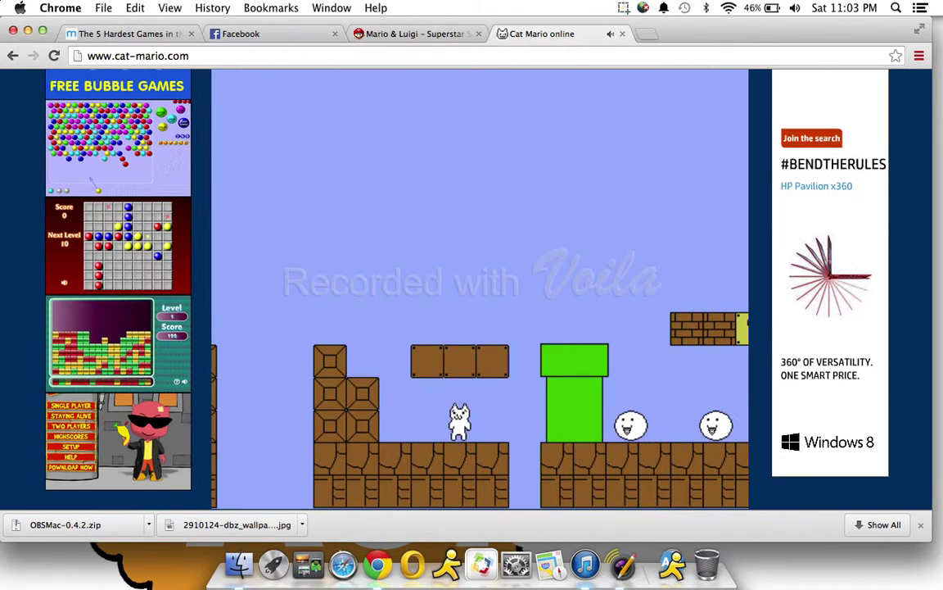
pyautogui.press('Left')
pyautogui.press('Up')
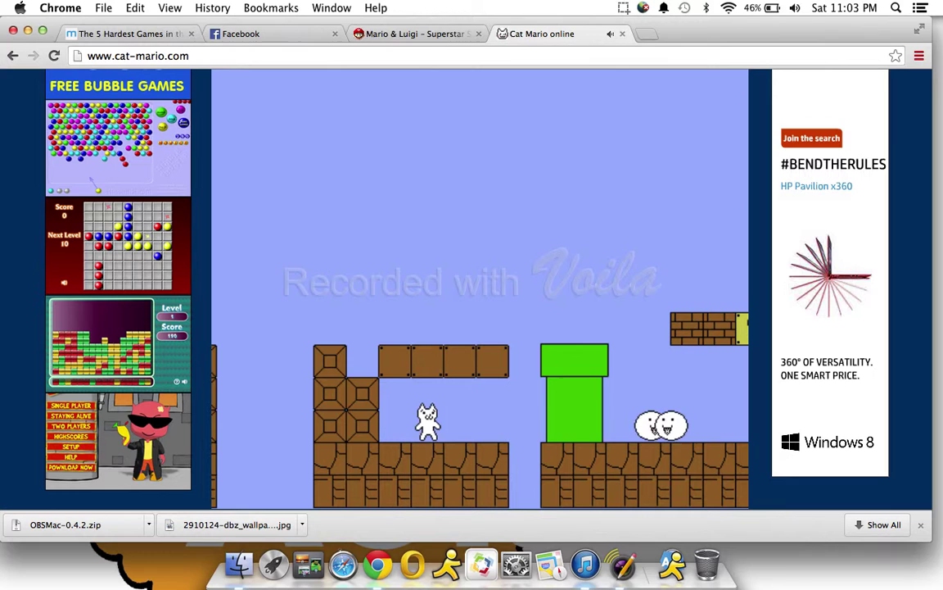
pyautogui.press('Right')
pyautogui.press('Right')
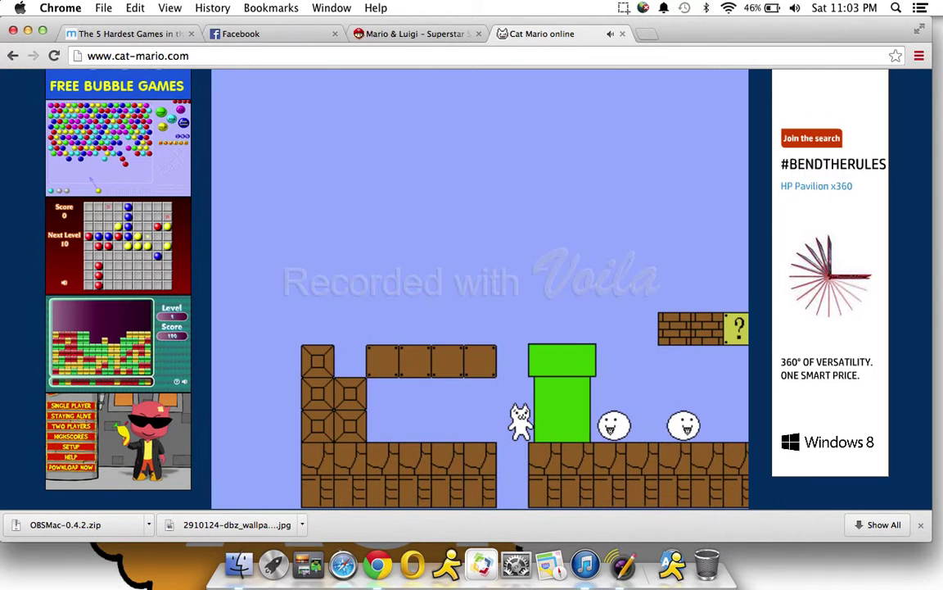
pyautogui.press('Up')
pyautogui.press('Right')
pyautogui.press('Left')
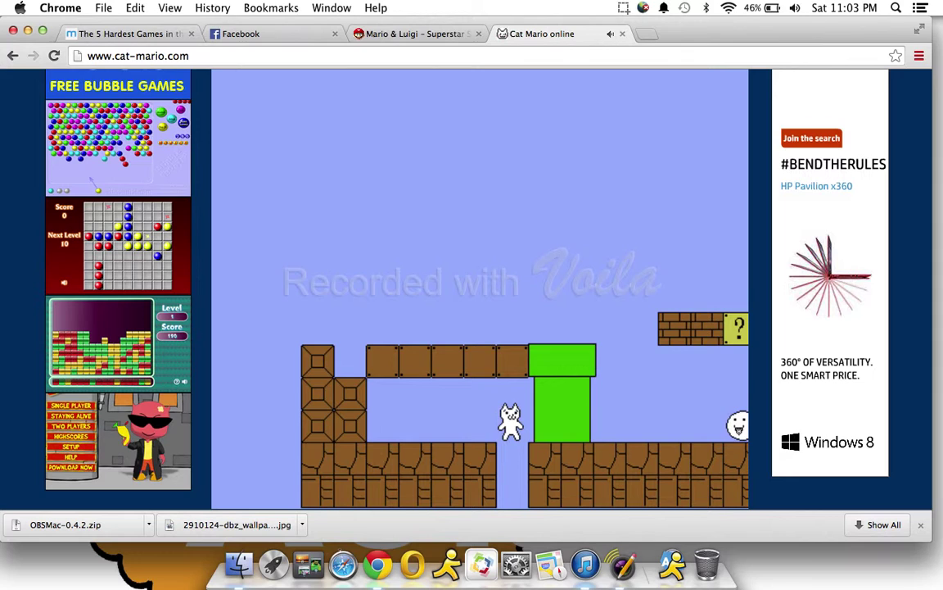
pyautogui.press('Right')
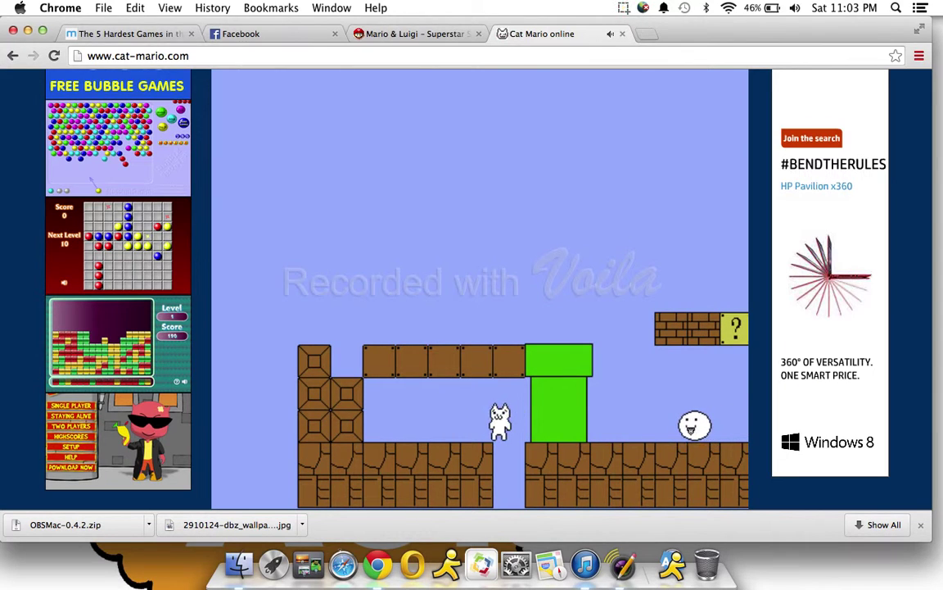
pyautogui.press('Right')
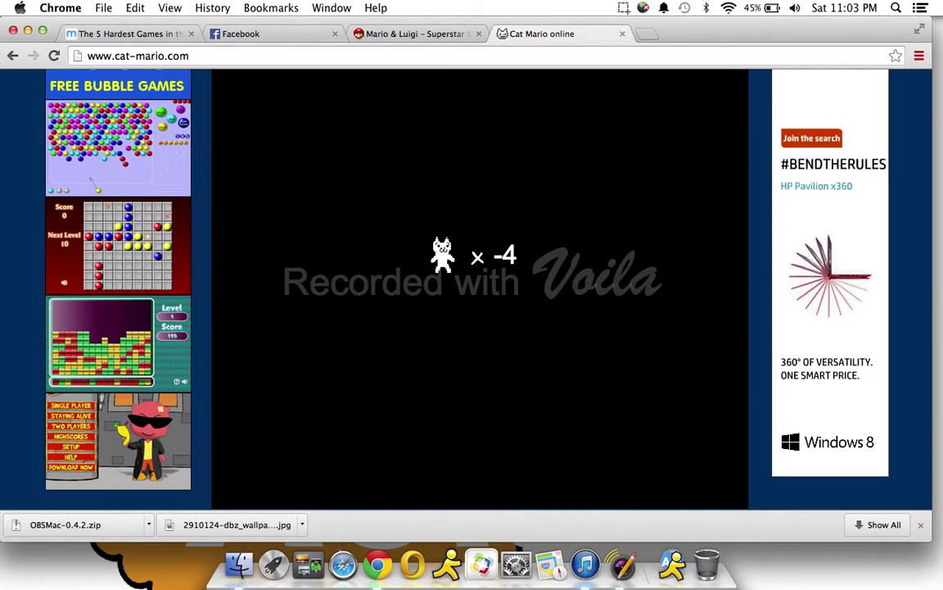
# - Run right from the checkpoint and jump under the question blocks
pyautogui.press('Up')
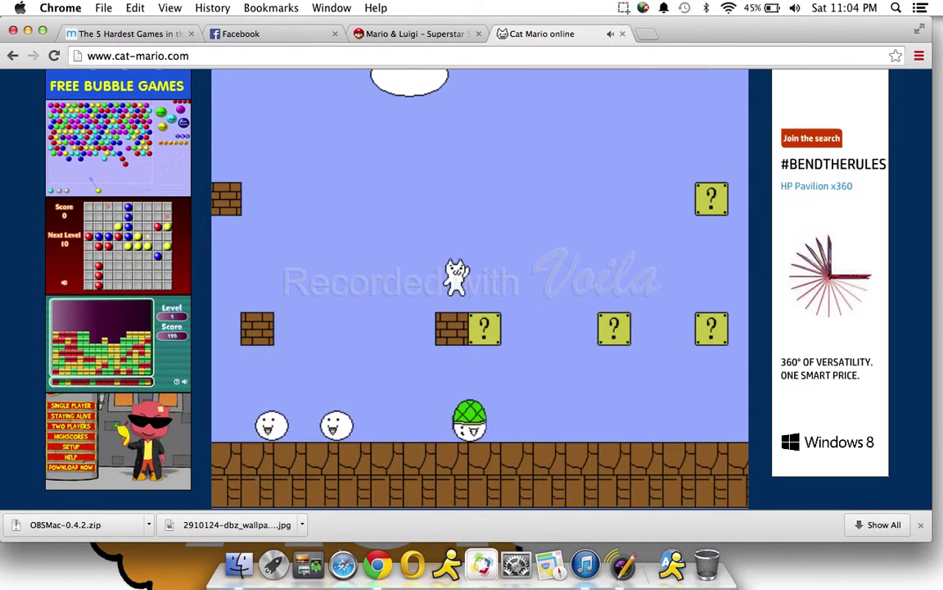
pyautogui.press('Right')
pyautogui.press('Right')
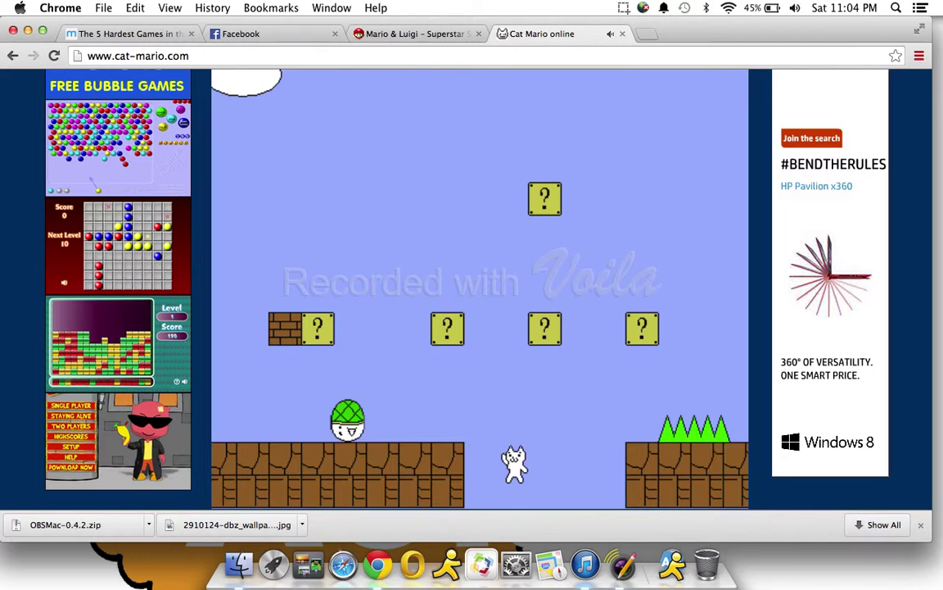
pyautogui.press('Up')
pyautogui.press('Right')
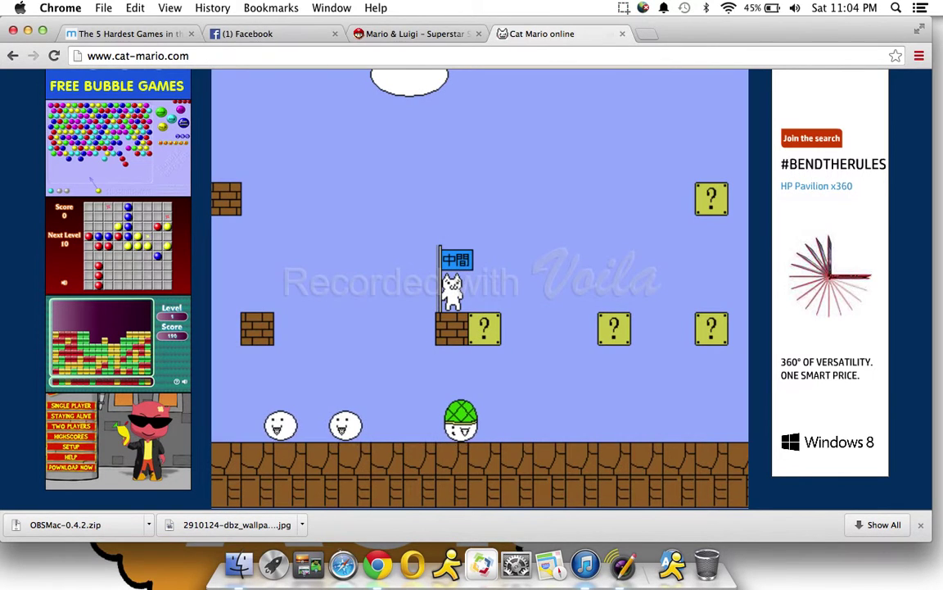
# - Restart from the checkpoint, clear the spikes, climb the staircase, and jump the gap
pyautogui.press('Up')
pyautogui.press('Right')
pyautogui.press('Right')
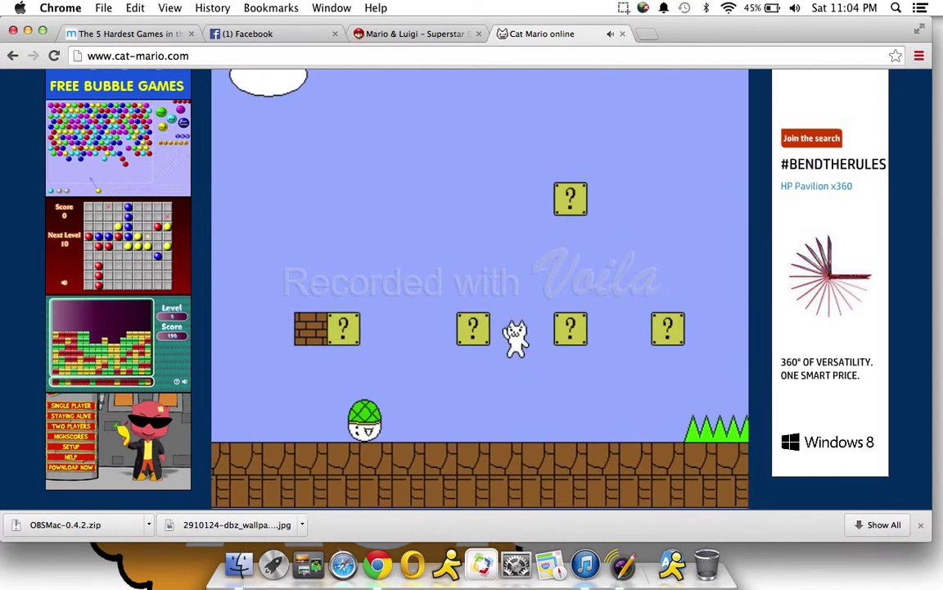
pyautogui.press('Up')
pyautogui.press('Right')
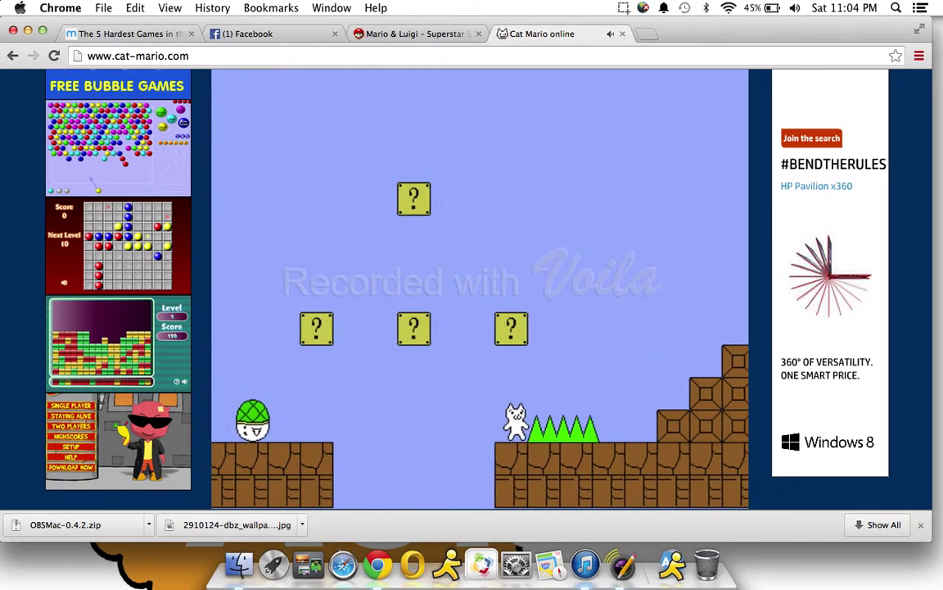
pyautogui.press('Up')
pyautogui.press('Right')
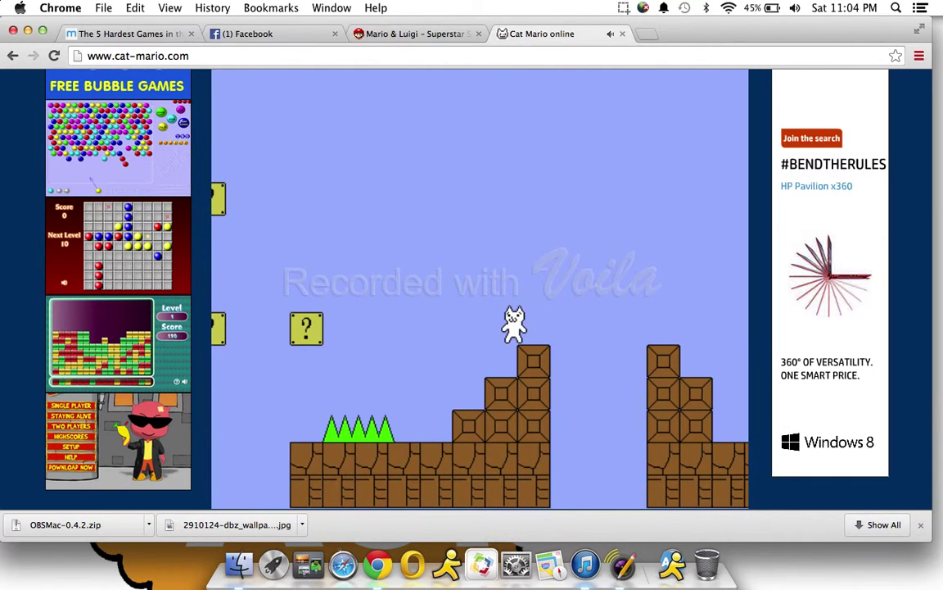
pyautogui.press('Up')
pyautogui.press('Right')
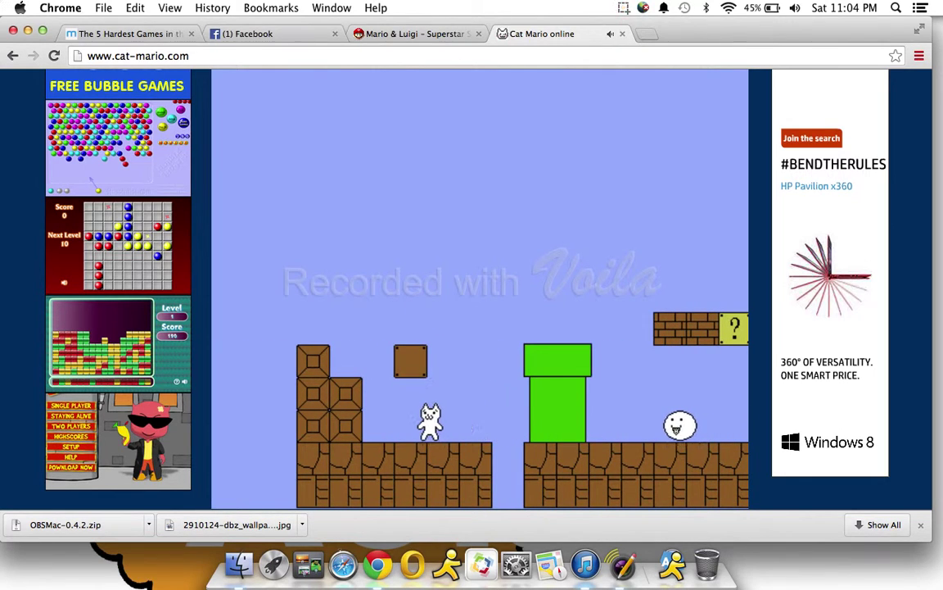
# - Jump left and right to hit the brick blocks near the green pipe
pyautogui.press('Up')
pyautogui.press('Right')
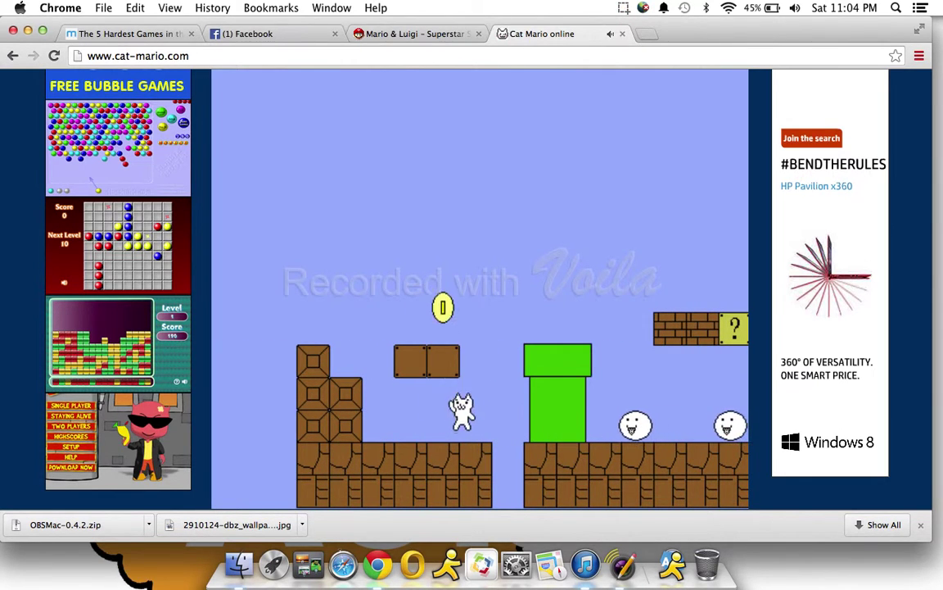
pyautogui.press('Left')
pyautogui.press('Up')
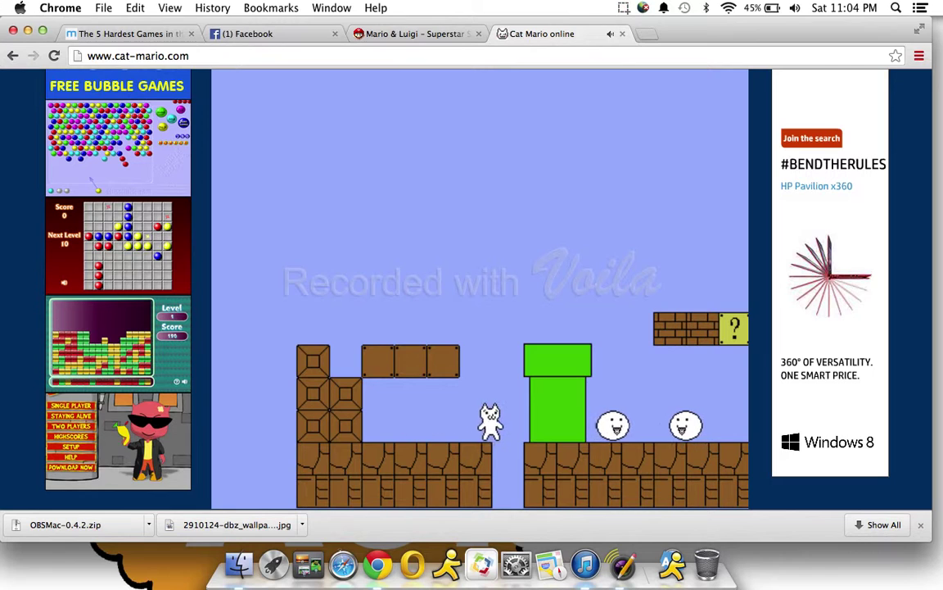
pyautogui.press('Up')
pyautogui.press('Right')
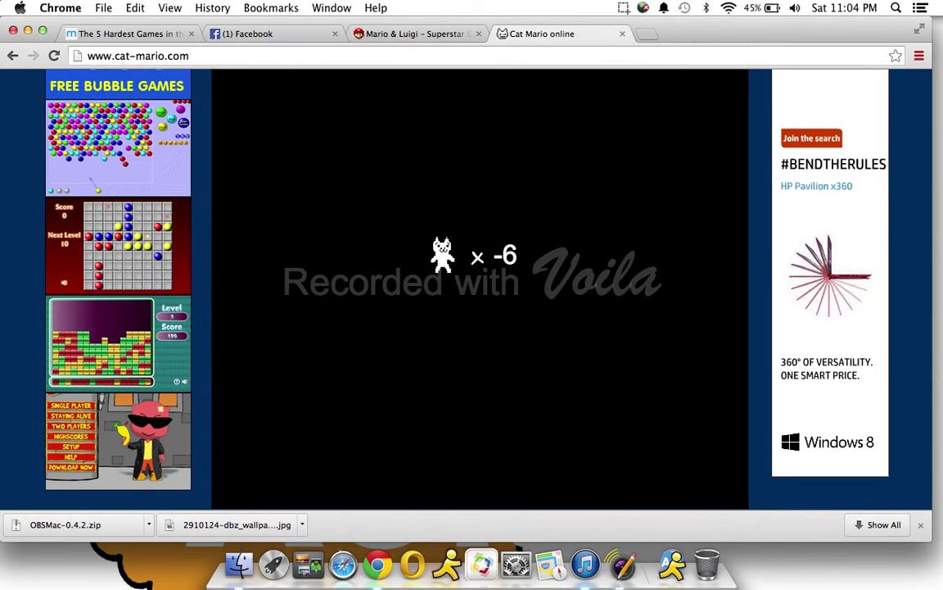
# - Run the cat from the checkpoint over the blocks, spikes and staircase gap, losing a life
pyautogui.press('Up')
pyautogui.press('Right')
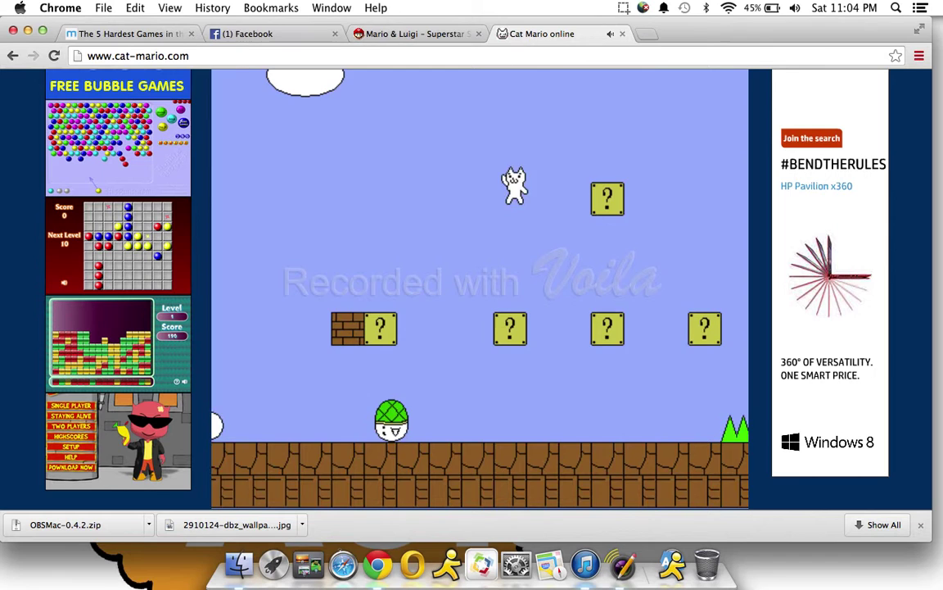
pyautogui.press('Right')
pyautogui.press('Up')
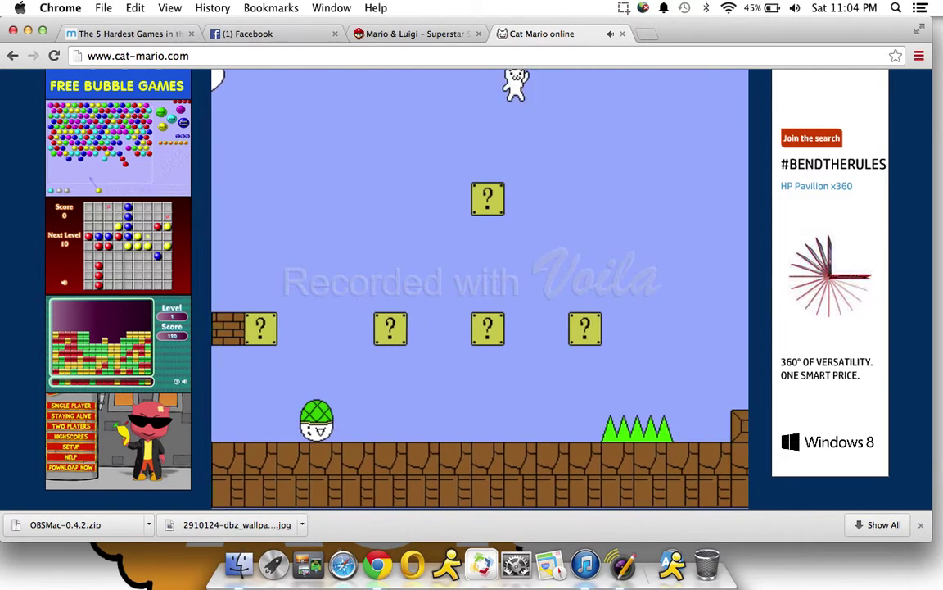
pyautogui.press('Right')
pyautogui.press('Up')
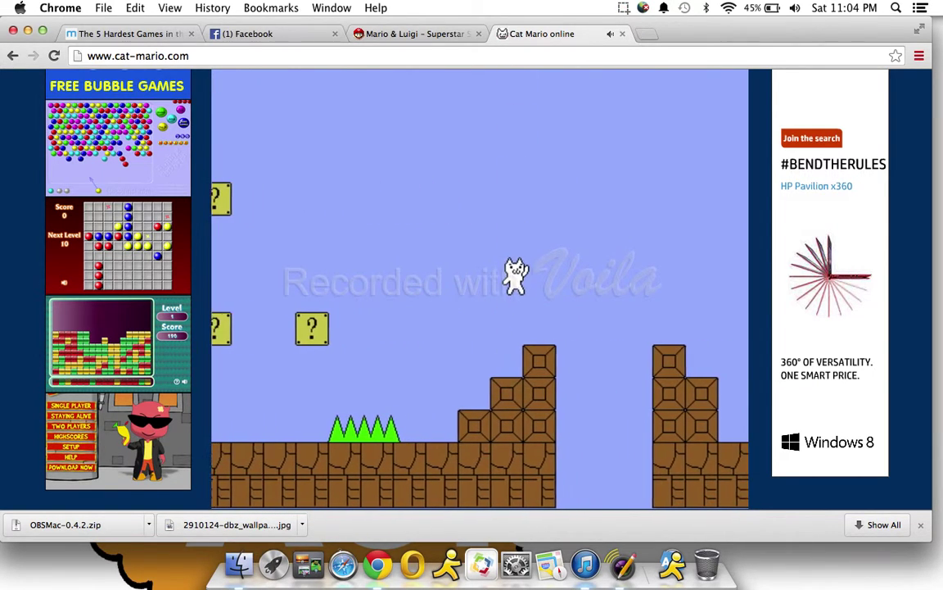
pyautogui.press('Right')
pyautogui.press('Up')
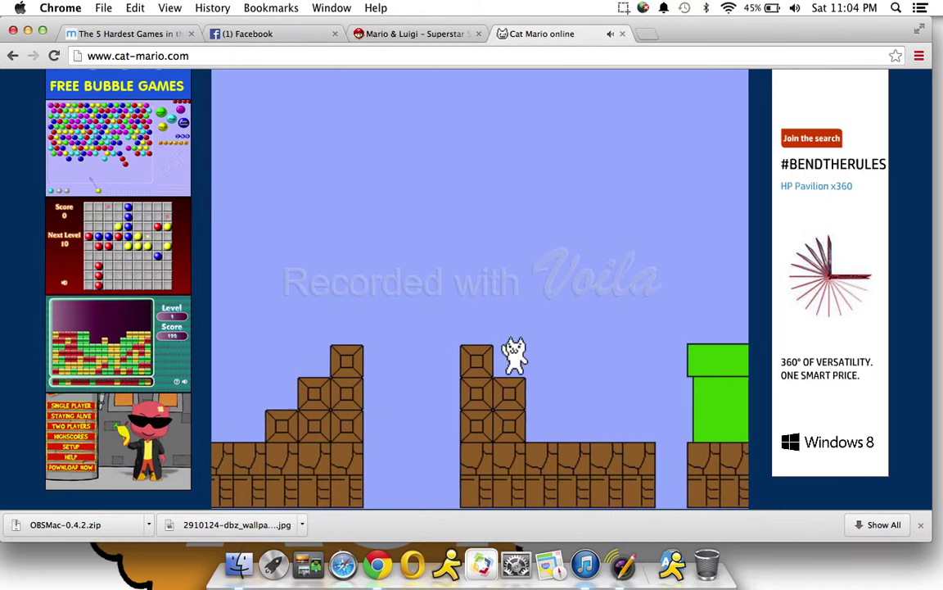
pyautogui.press('Up')
pyautogui.press('Right')
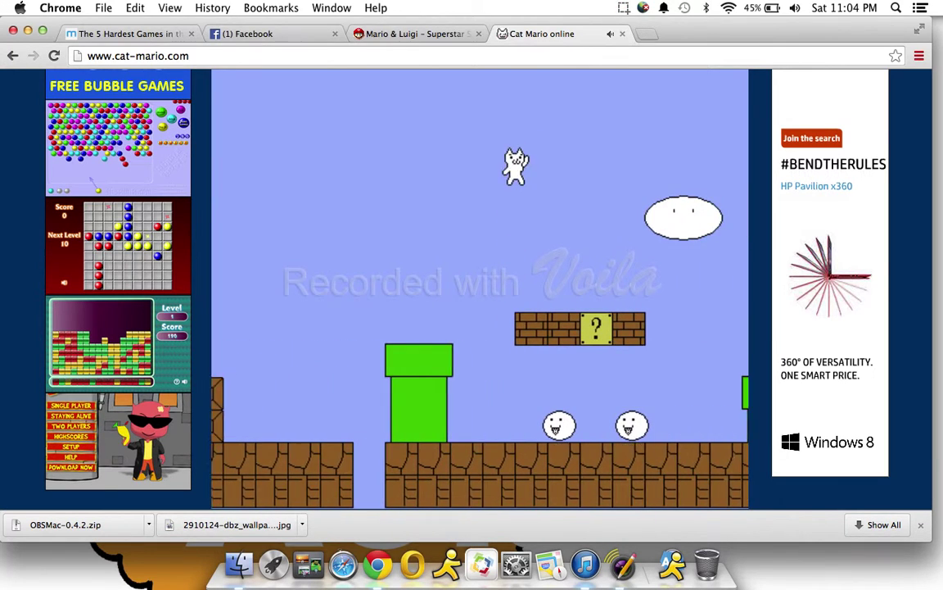
pyautogui.press('Right')
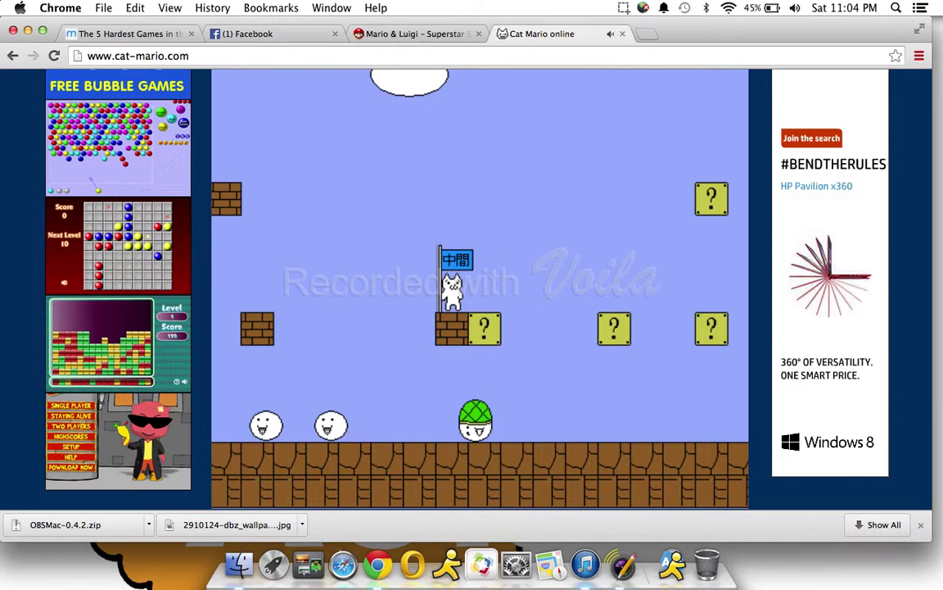
# - Retry past the question blocks and brick stack, falling into the gap before the pipe
pyautogui.press('Up')
pyautogui.press('Right')
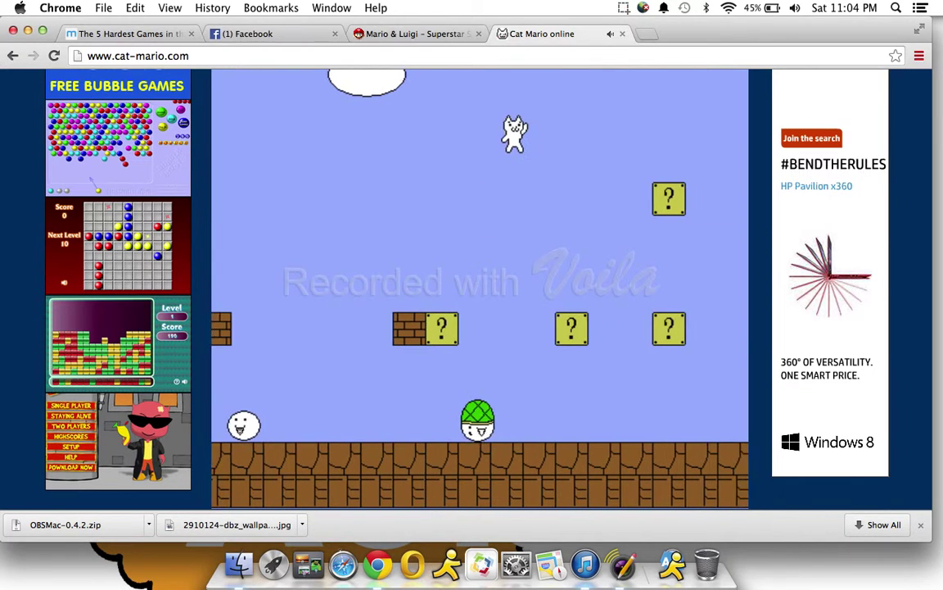
pyautogui.press('Up')
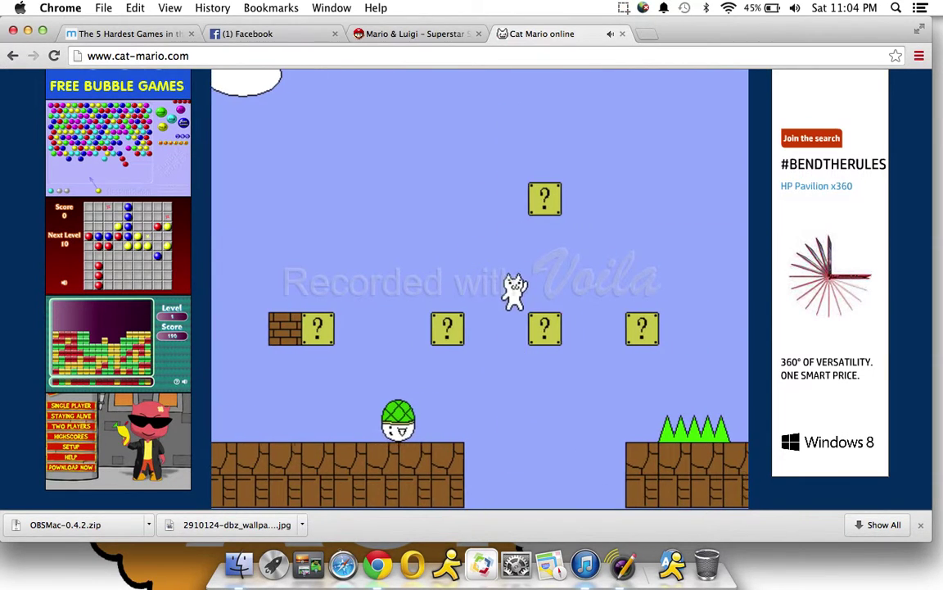
pyautogui.press('Up')
pyautogui.press('Right')
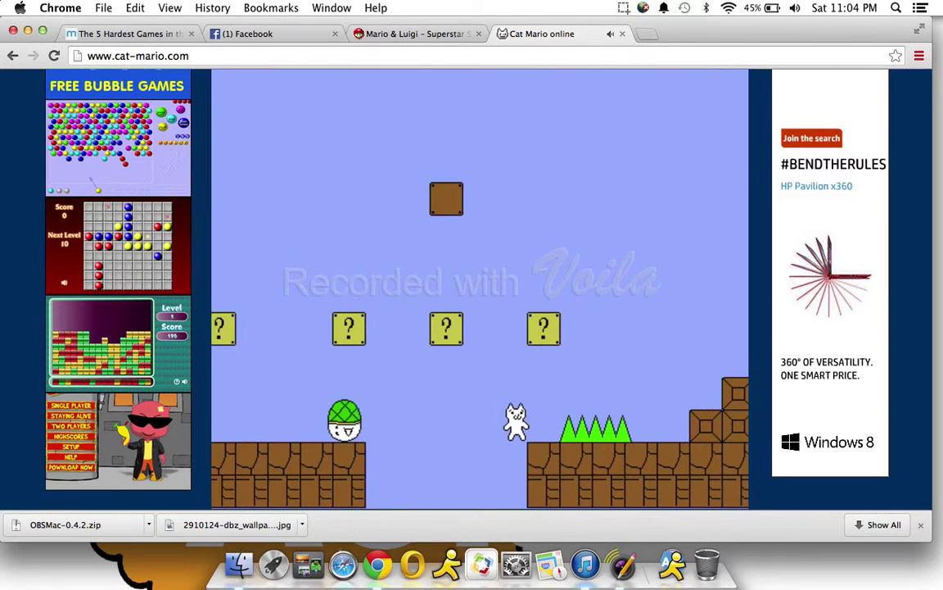
pyautogui.press('Up')
pyautogui.press('Right')
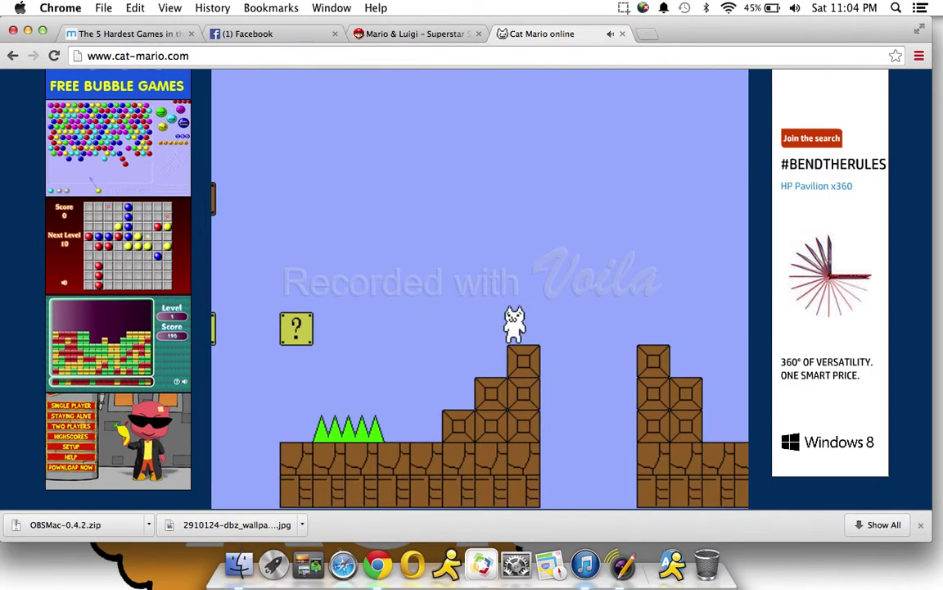
pyautogui.press('Up')
pyautogui.press('Right')
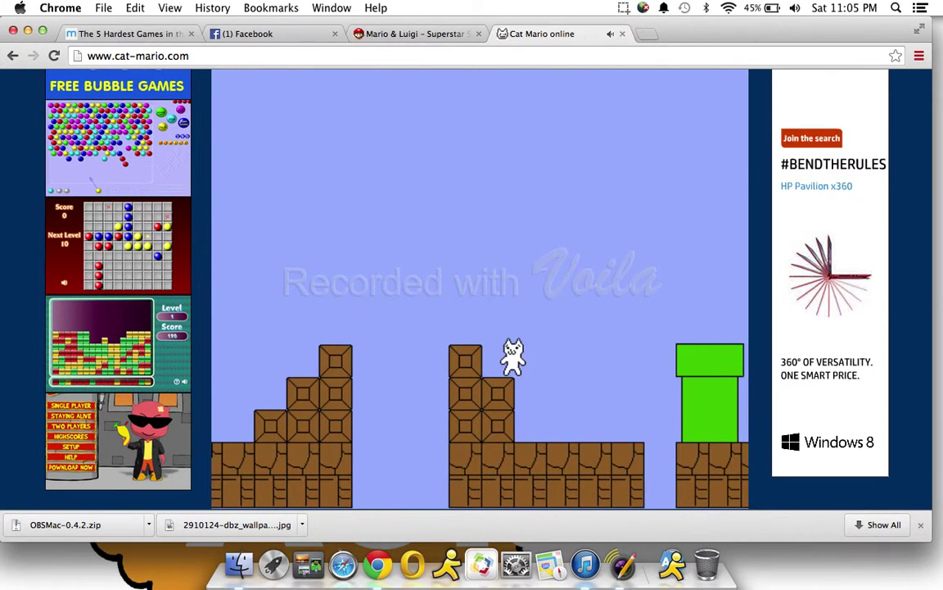
pyautogui.press('Right')
pyautogui.press('Right')
pyautogui.press('Right')
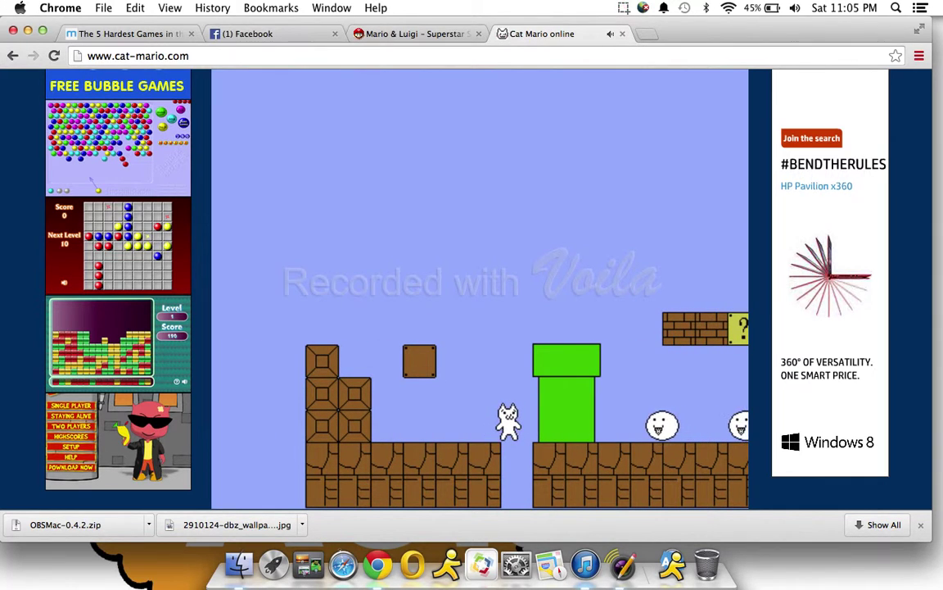
pyautogui.press('Right')
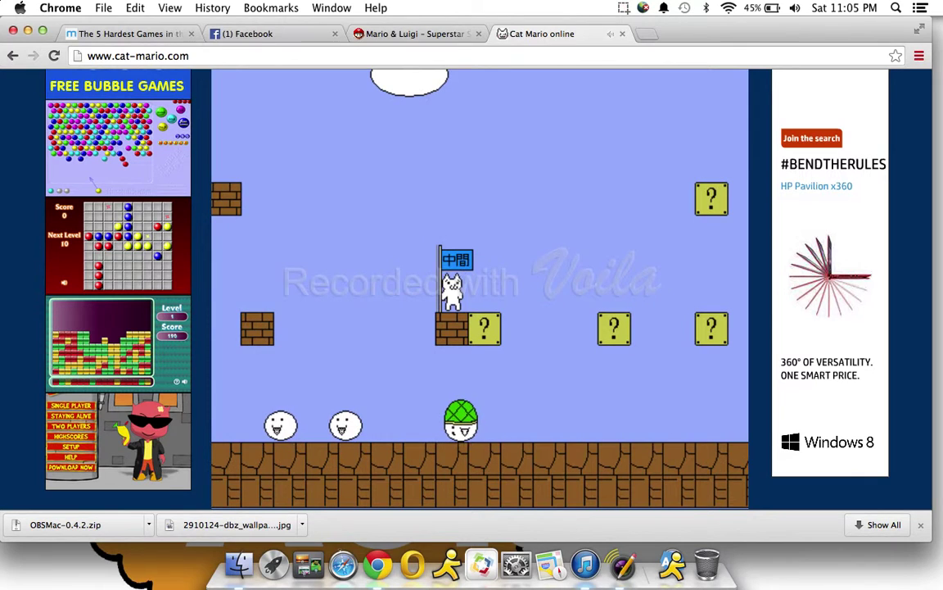
# - Run the cat from the checkpoint past the first spikes, over the staircase and gap
pyautogui.press('Up')
pyautogui.press('Right')
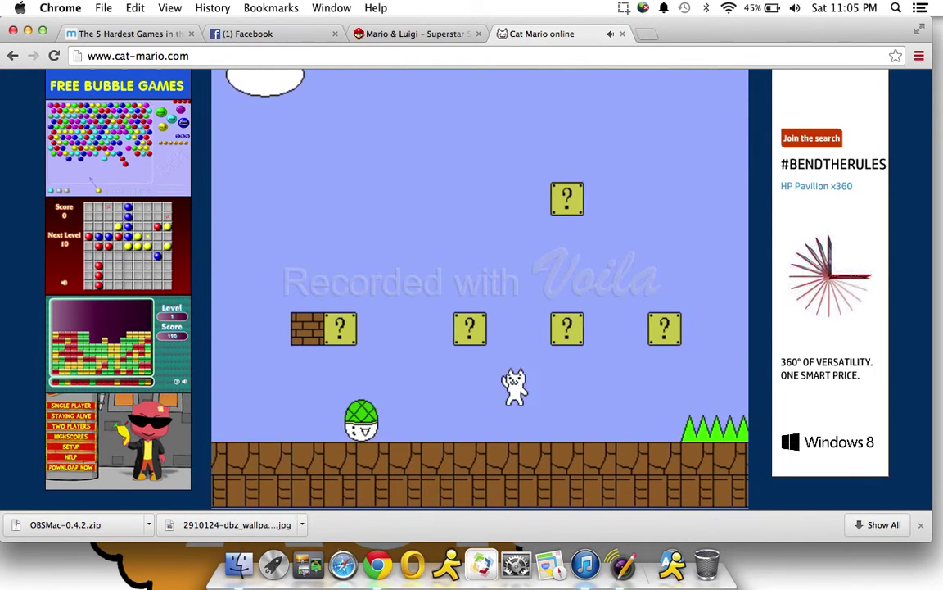
pyautogui.press('Right')
pyautogui.press('Up')
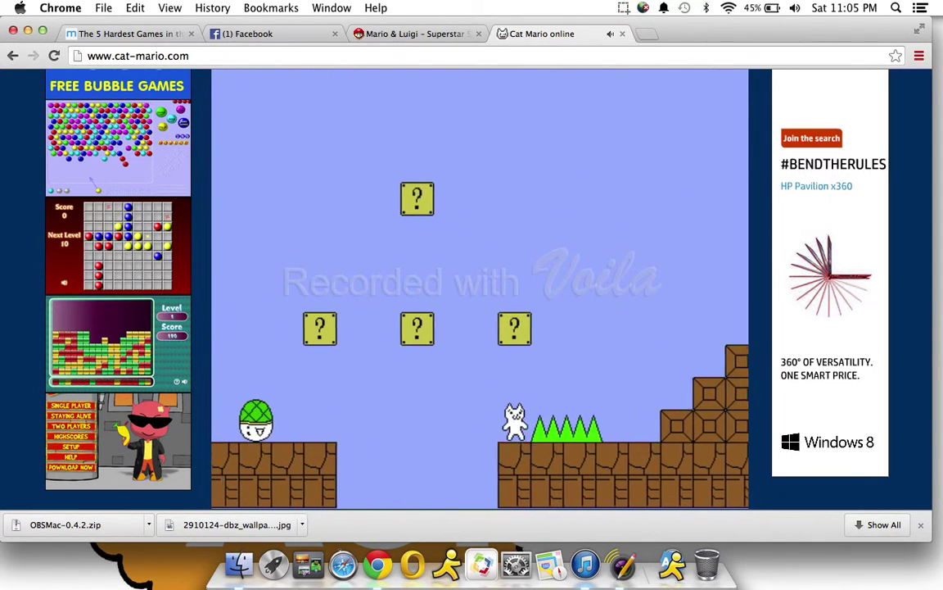
pyautogui.press('Right')
pyautogui.press('Up')
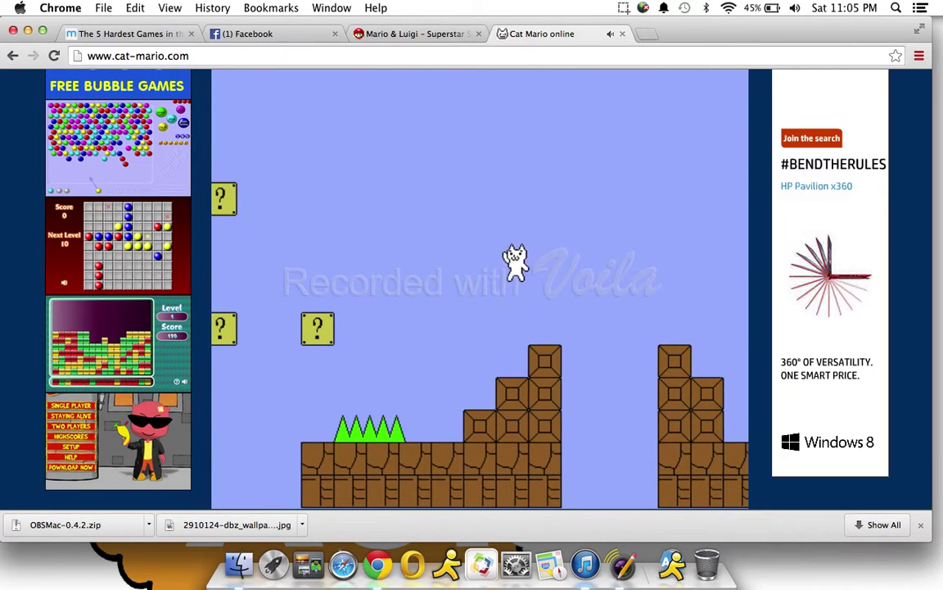
pyautogui.press('Up')
pyautogui.press('Right')
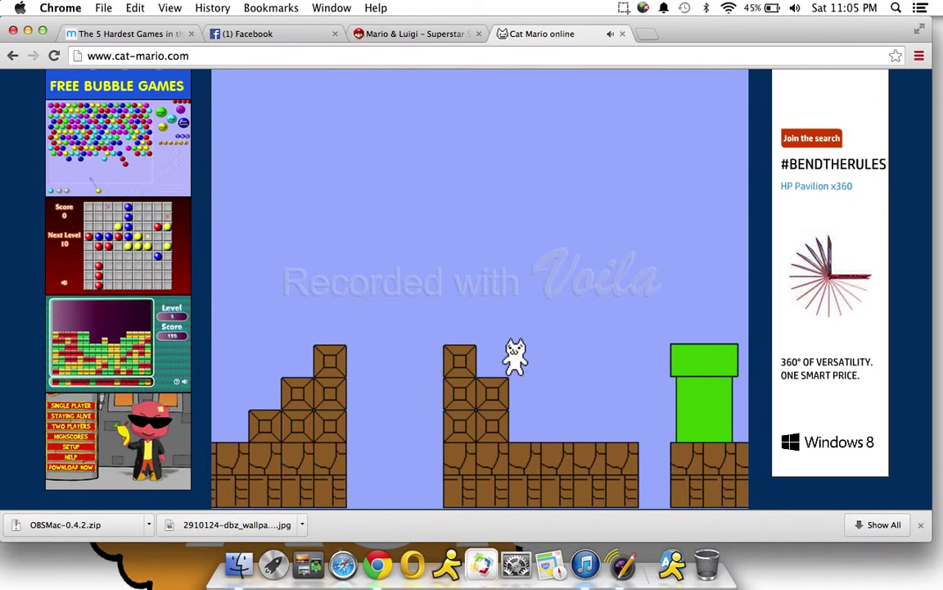
pyautogui.press('Up')
# - Jump the cat over enemies onto the bricks, up the big staircase and onto the pipe
pyautogui.press('Right')
pyautogui.press('Up')
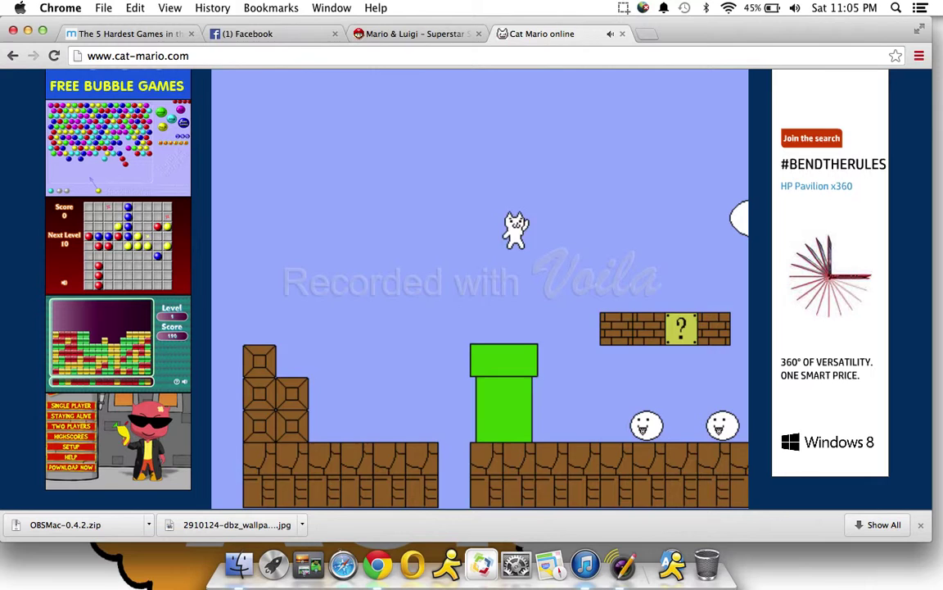
pyautogui.press('Up')
pyautogui.press('Right')
pyautogui.press('Up')
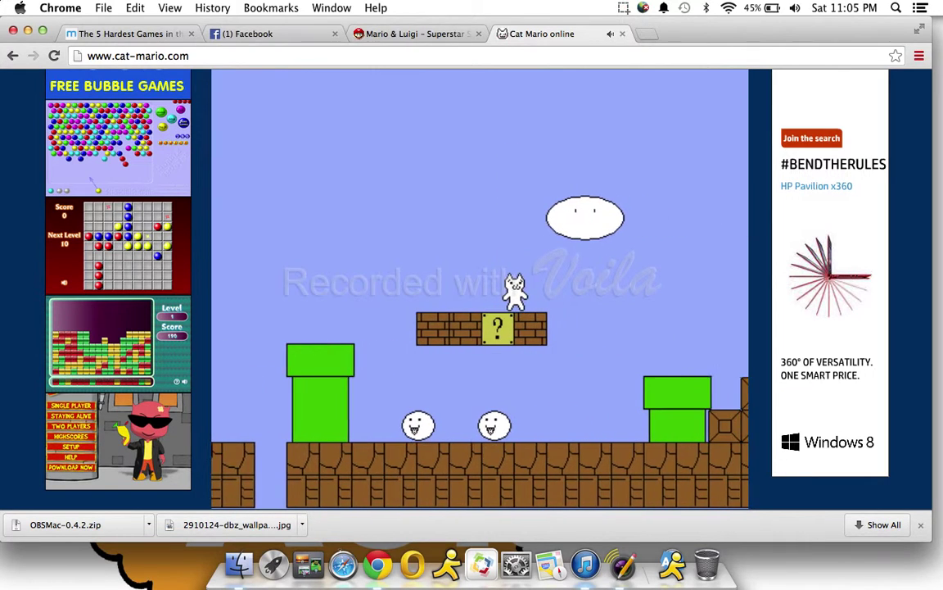
pyautogui.press('Right')
pyautogui.press('Up')
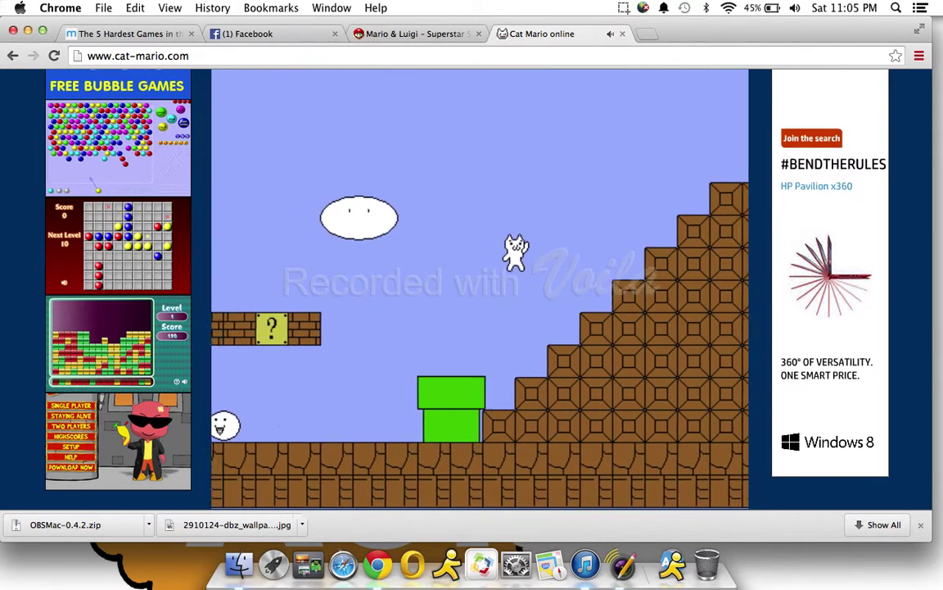
pyautogui.press('Right')
pyautogui.press('Left')
pyautogui.press('Up')
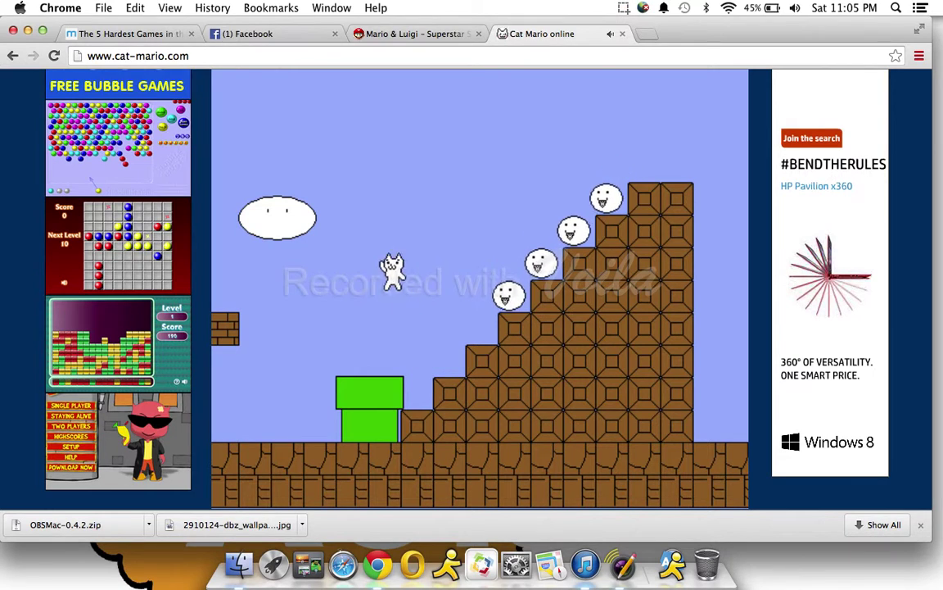
pyautogui.press('Left')
pyautogui.press('Right')
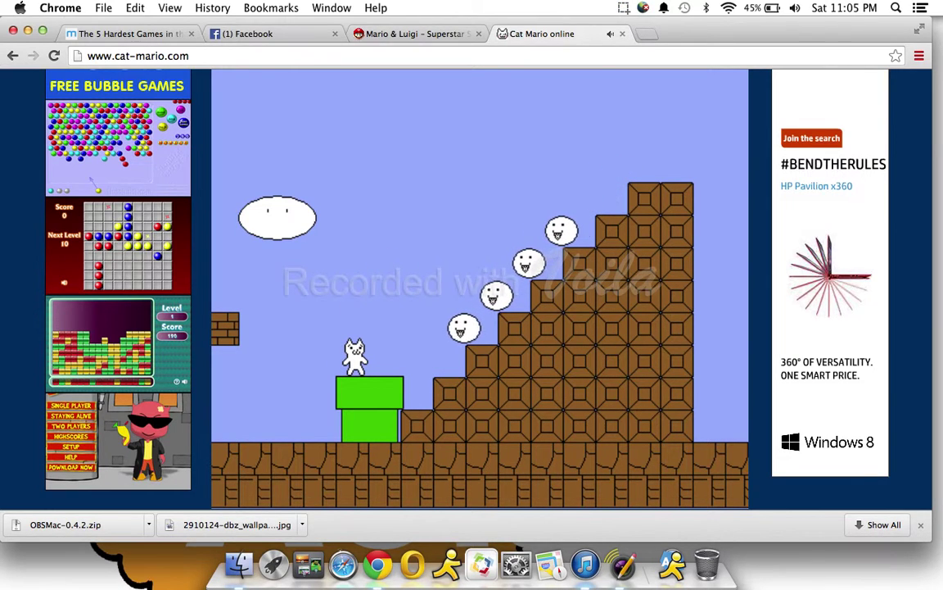
# - Leap over the white enemies, cross the staircase top and jump onto the flagpole
pyautogui.press('Up')
pyautogui.press('Right')
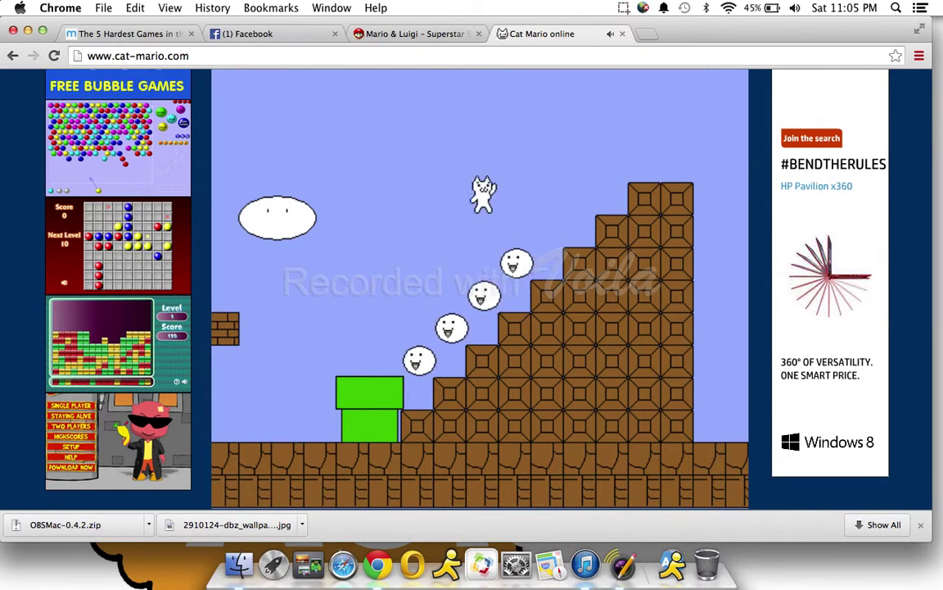
pyautogui.press('Right')
pyautogui.press('Up')
pyautogui.press('Right')
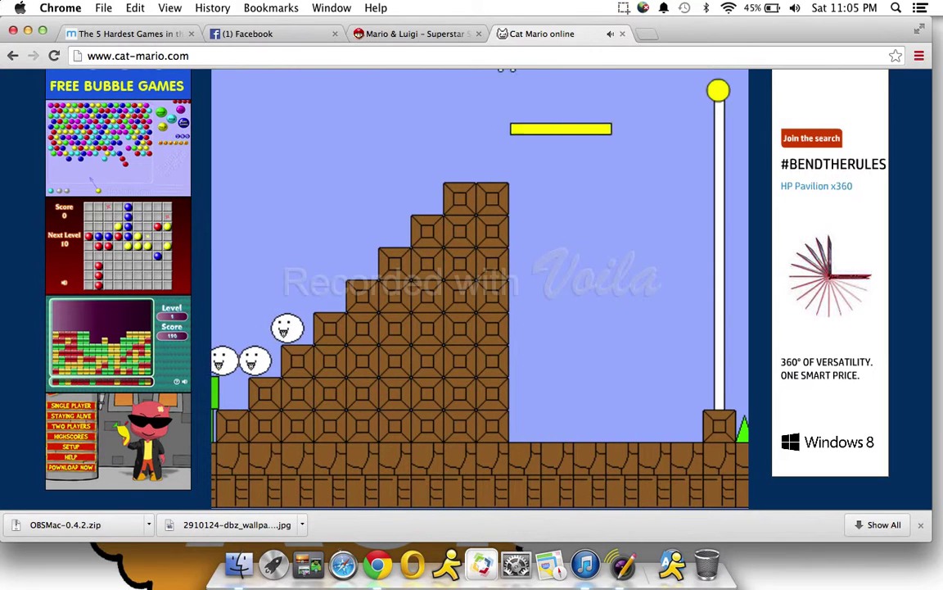
pyautogui.press('Right')
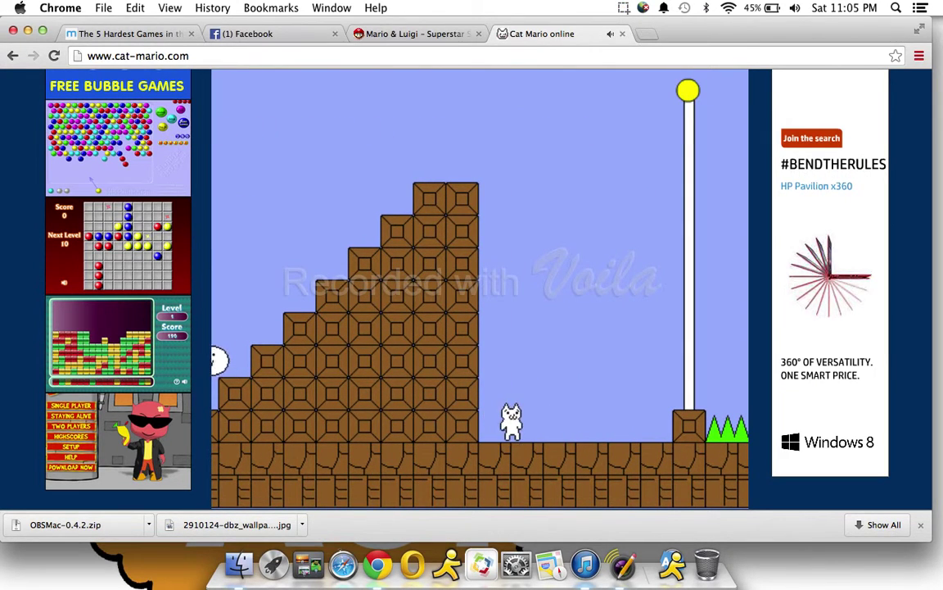
pyautogui.press('Right')
pyautogui.press('Up')
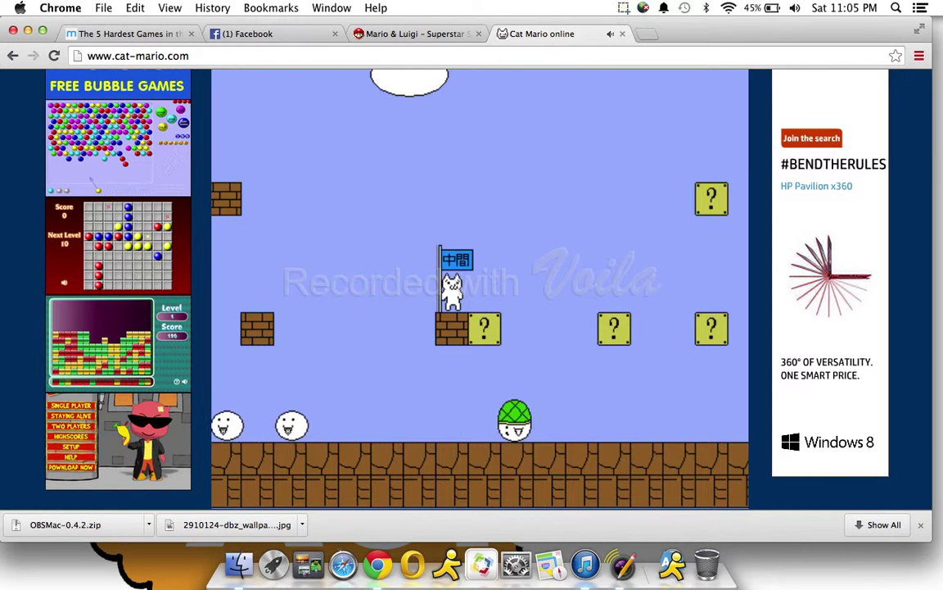
# - Run the cat over the brick stairs, hit a hidden coin block, and die beside the pipe
pyautogui.press('Up')
pyautogui.press('Right')
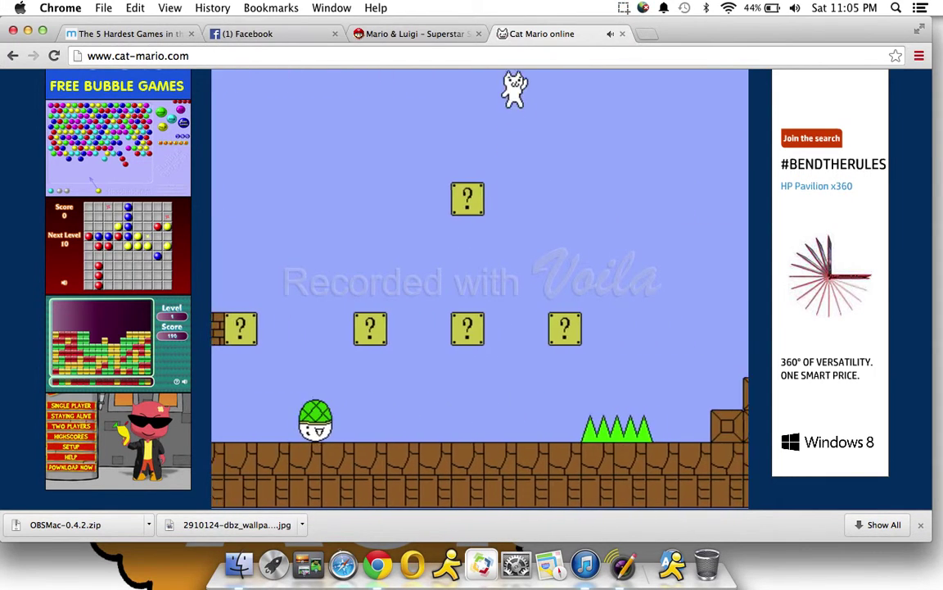
pyautogui.press('Up')
pyautogui.press('Right')
pyautogui.press('Up')
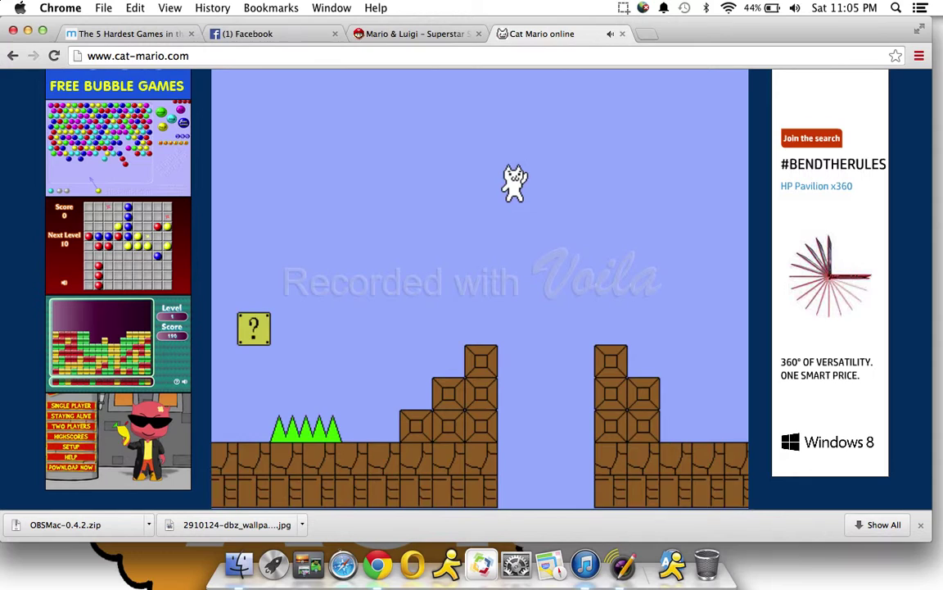
pyautogui.press('Up')
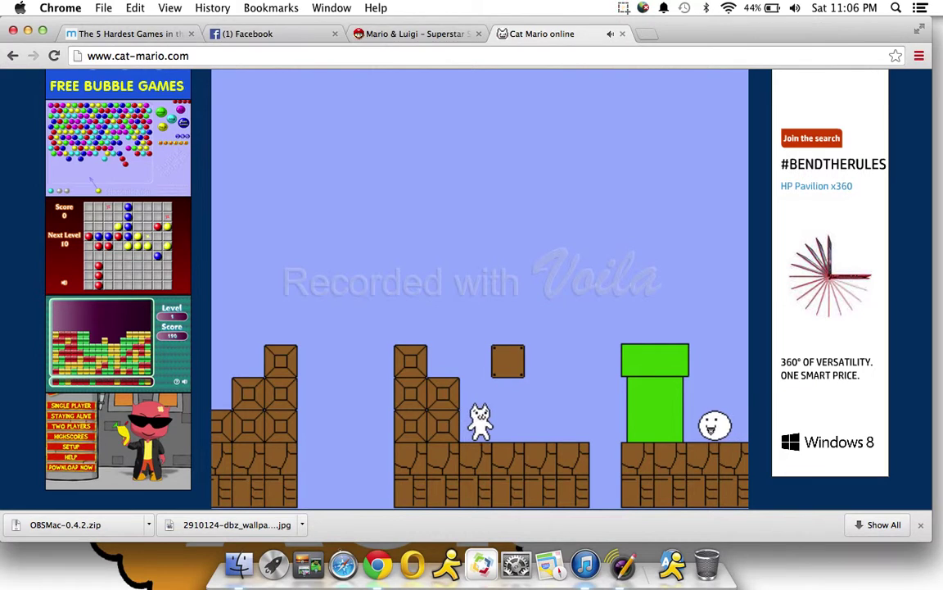
pyautogui.press('Right')
pyautogui.press('Right')
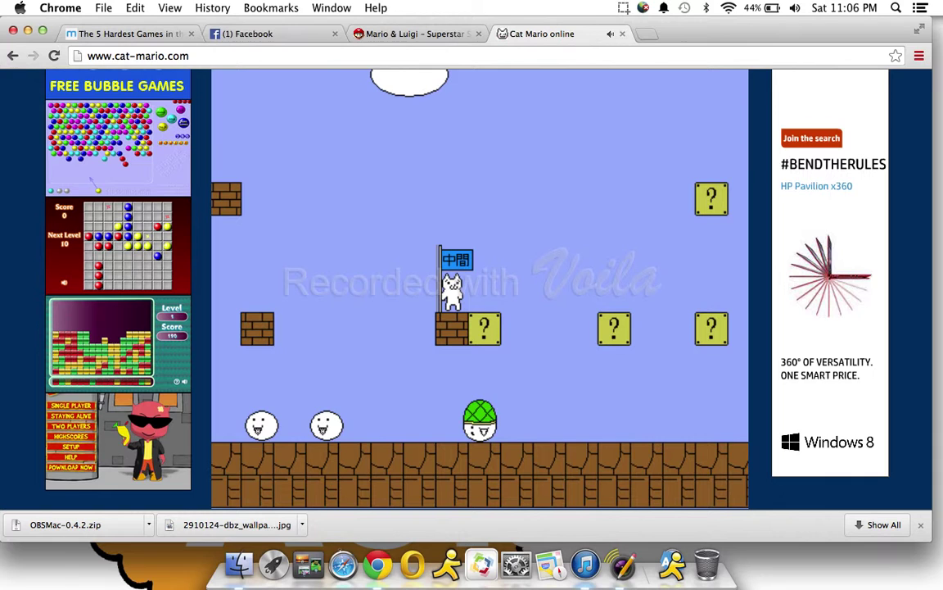
# - Respawn and run the cat right toward the spikes, bumping a question block
pyautogui.press('Up')
pyautogui.press('Right')
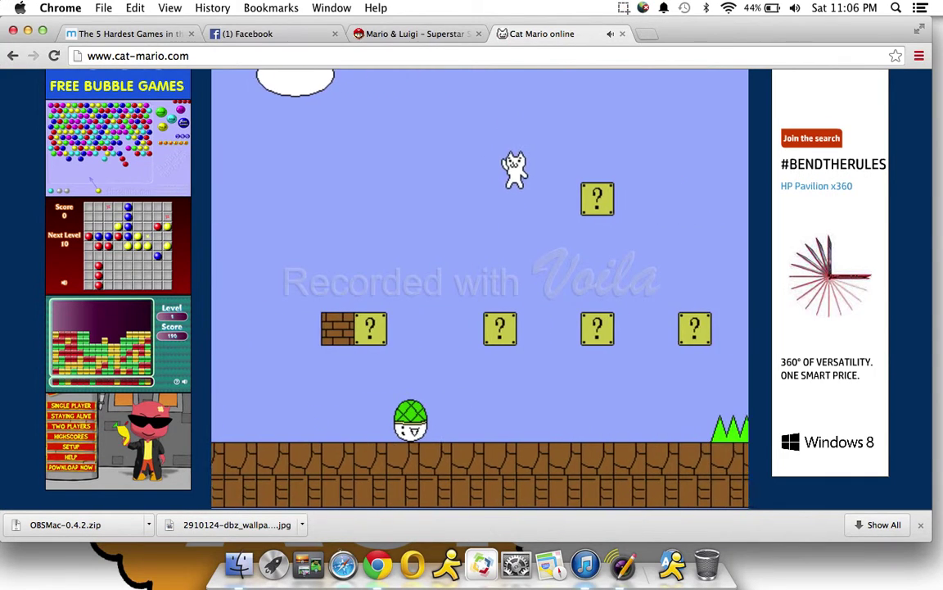
pyautogui.press('Up')
pyautogui.press('Right')
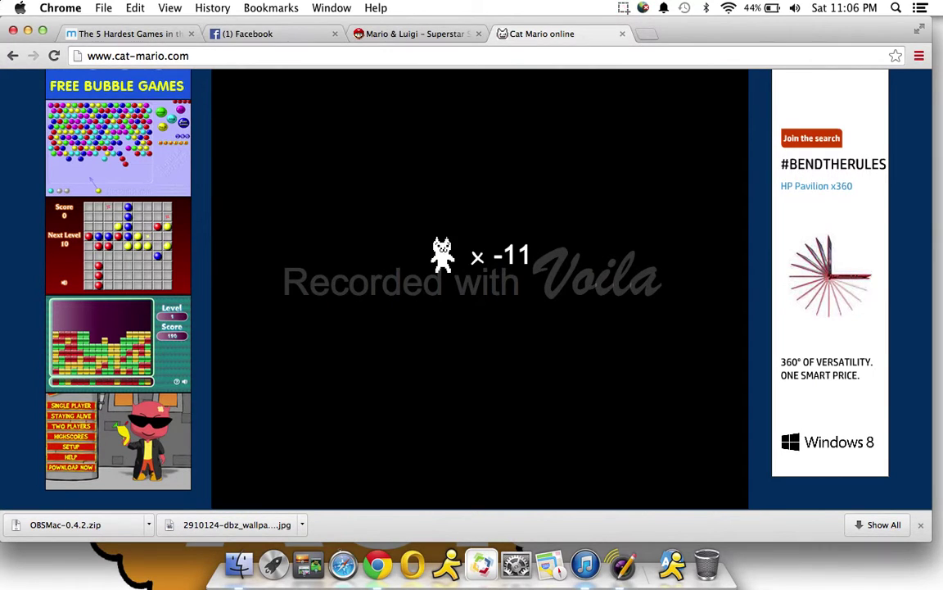
# - Make another run from the checkpoint toward the spikes and staircase, losing a third life
pyautogui.press('Up')
pyautogui.press('Right')
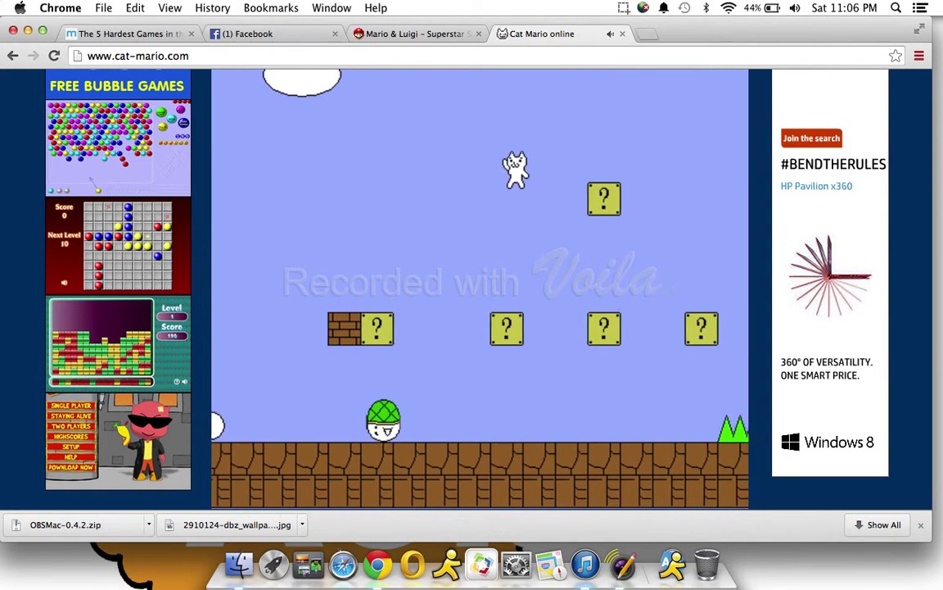
pyautogui.press('Right')
pyautogui.press('Up')
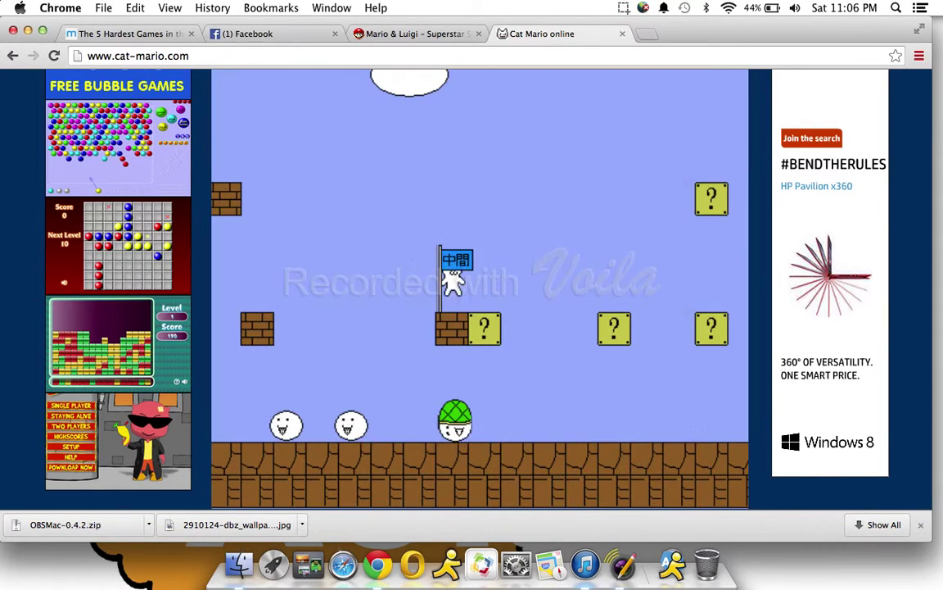
# - Run the cat across the spikes and staircase, grab a coin, and fall into the gap by the pipe
pyautogui.press('Up')
pyautogui.press('Right')
pyautogui.press('Right')
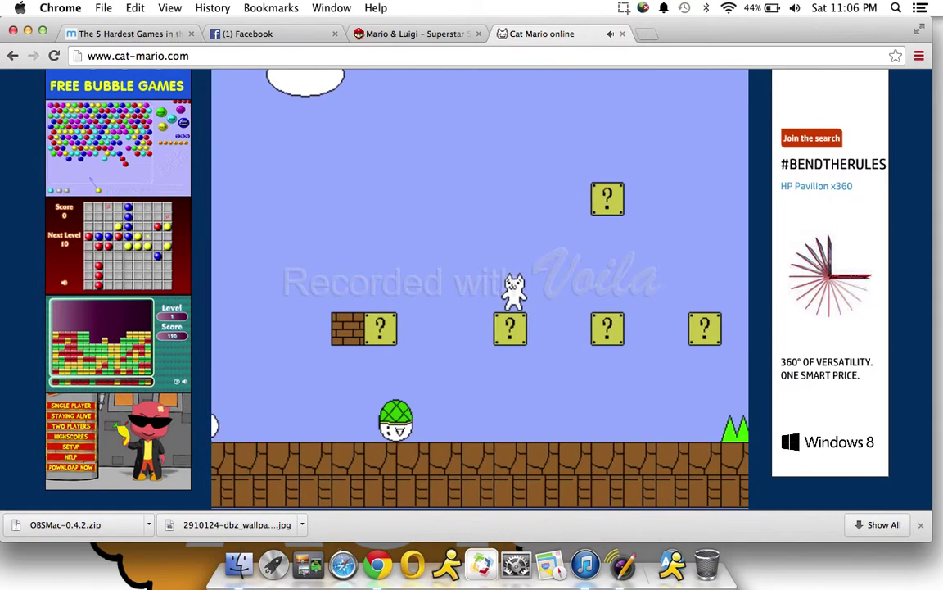
pyautogui.press('Up')
pyautogui.press('Right')
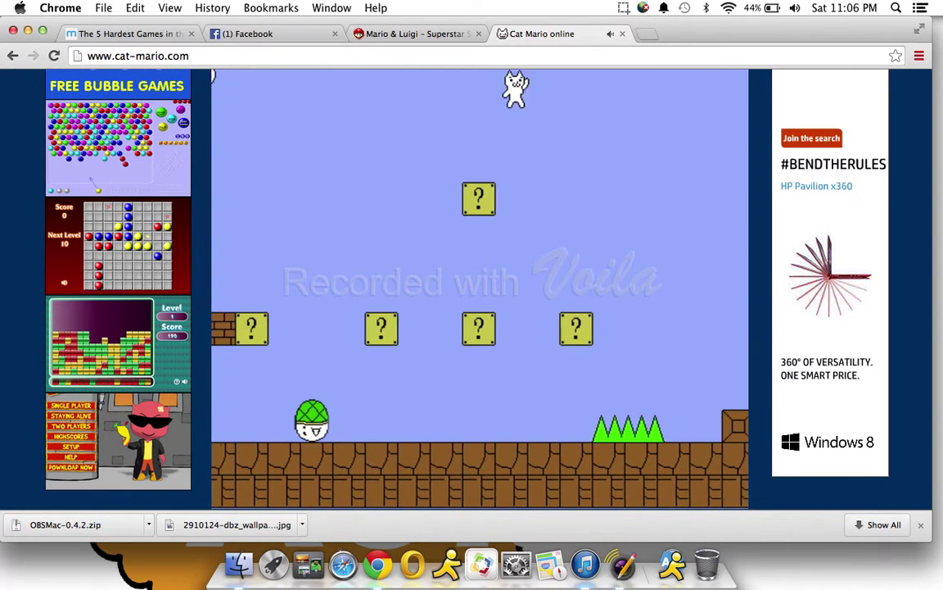
pyautogui.press('Up')
pyautogui.press('Right')
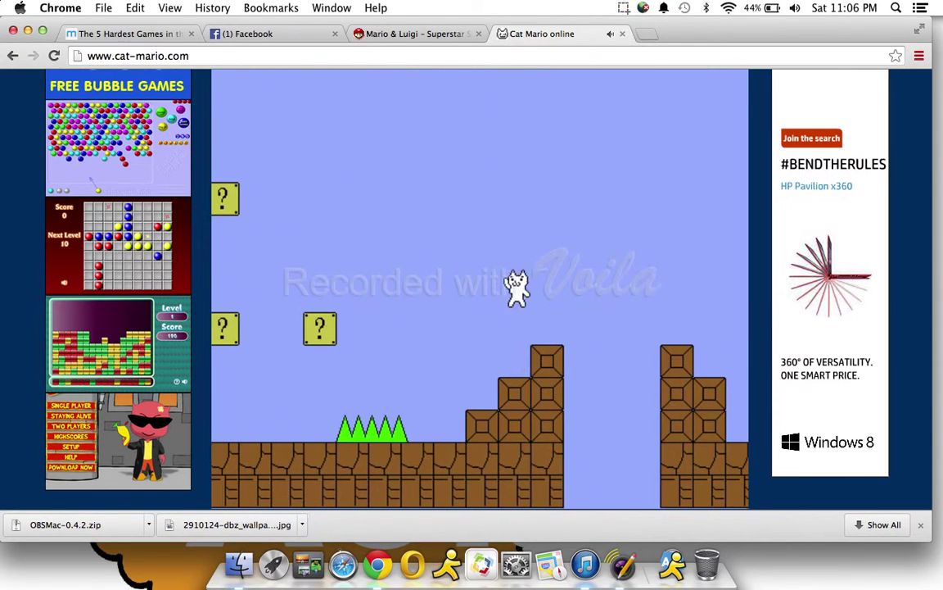
pyautogui.press('Up')
pyautogui.press('Right')
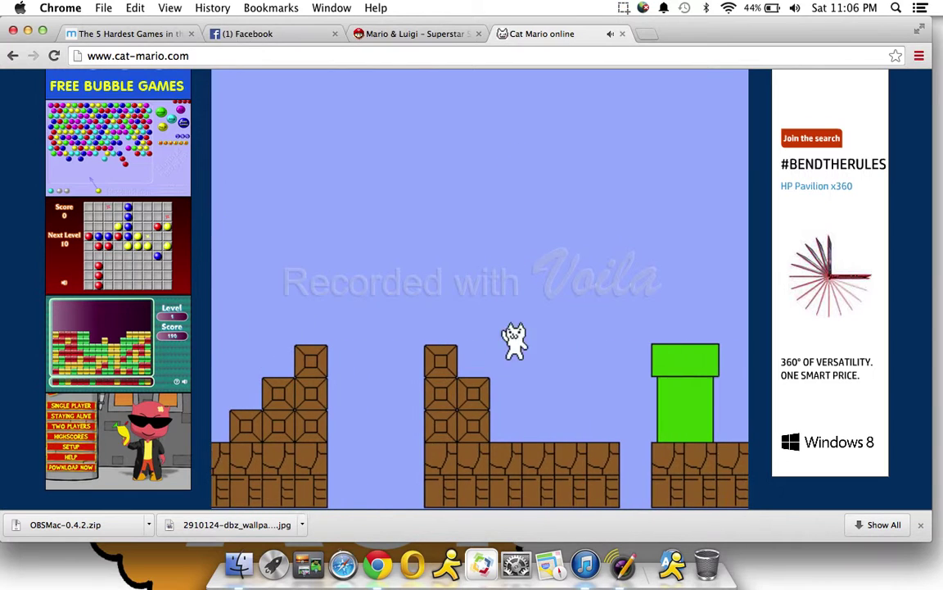
pyautogui.press('Up')
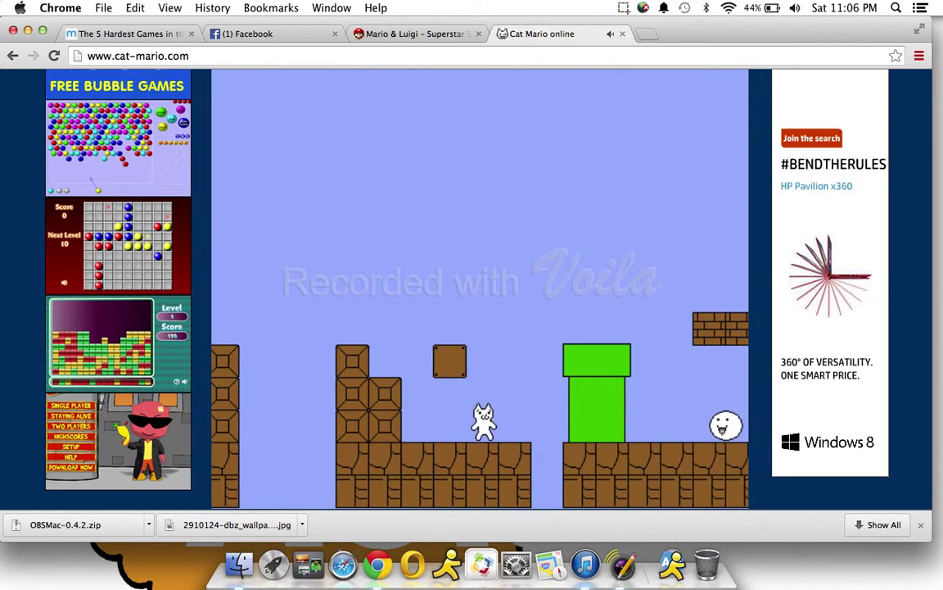
pyautogui.press('Right')
pyautogui.press('Up')
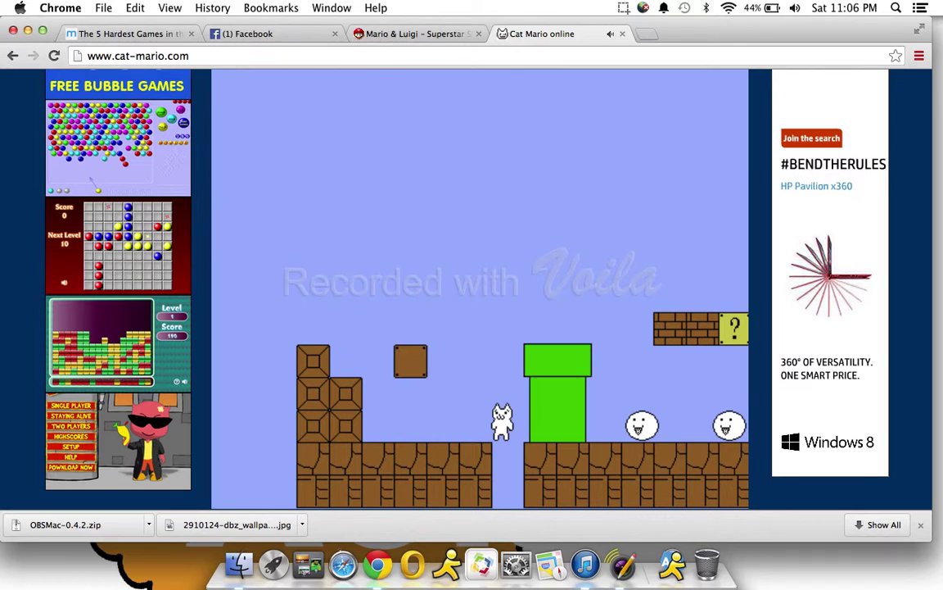
pyautogui.press('Right')
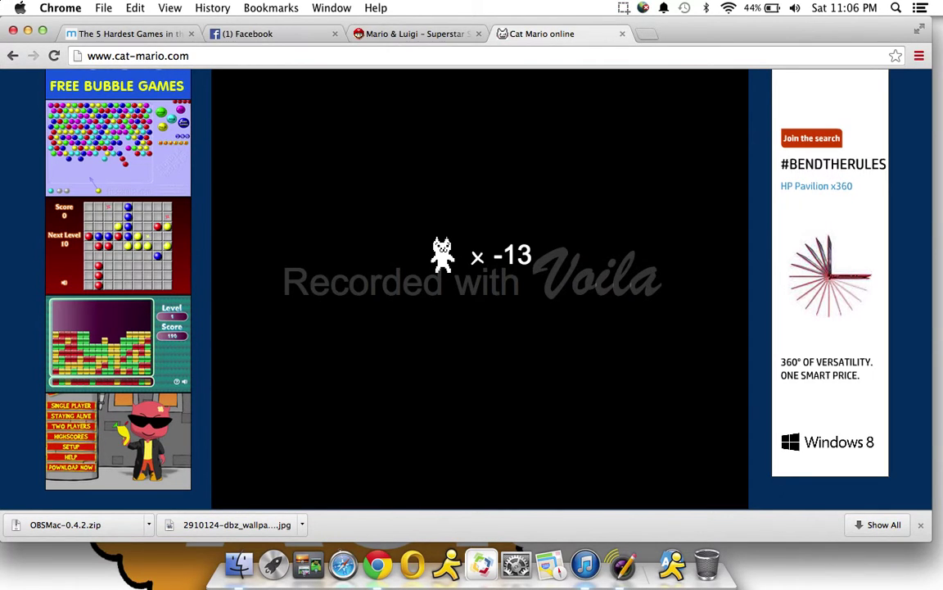
# - Respawn and run right toward the spikes and stairs, failing to clear the gap
pyautogui.press('Up')
pyautogui.press('Right')
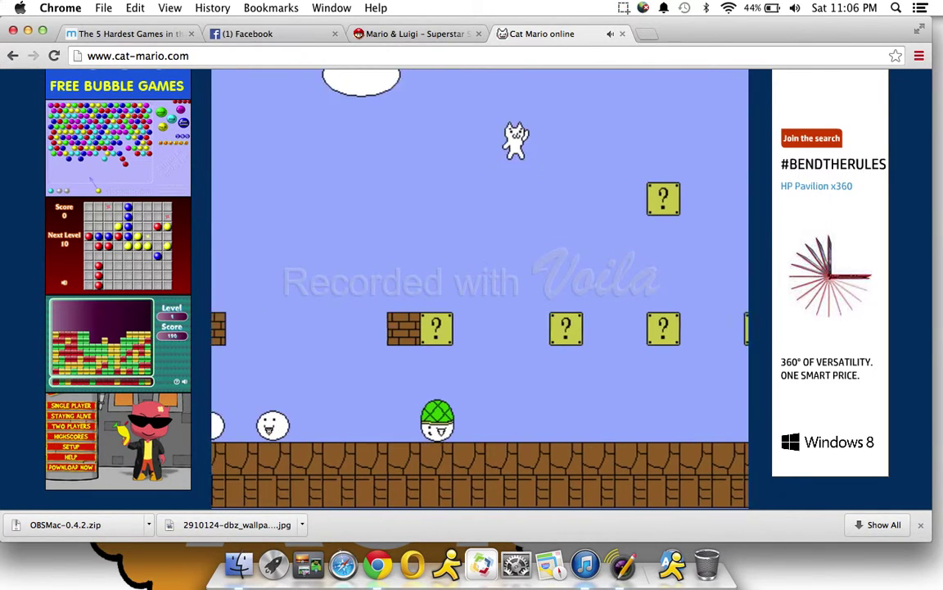
pyautogui.press('Right')
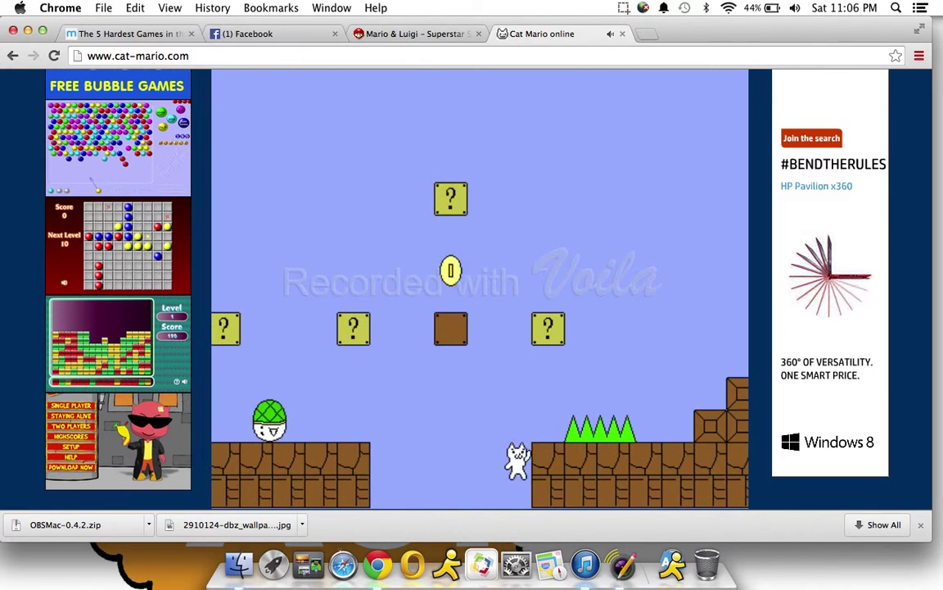
pyautogui.press('Right')
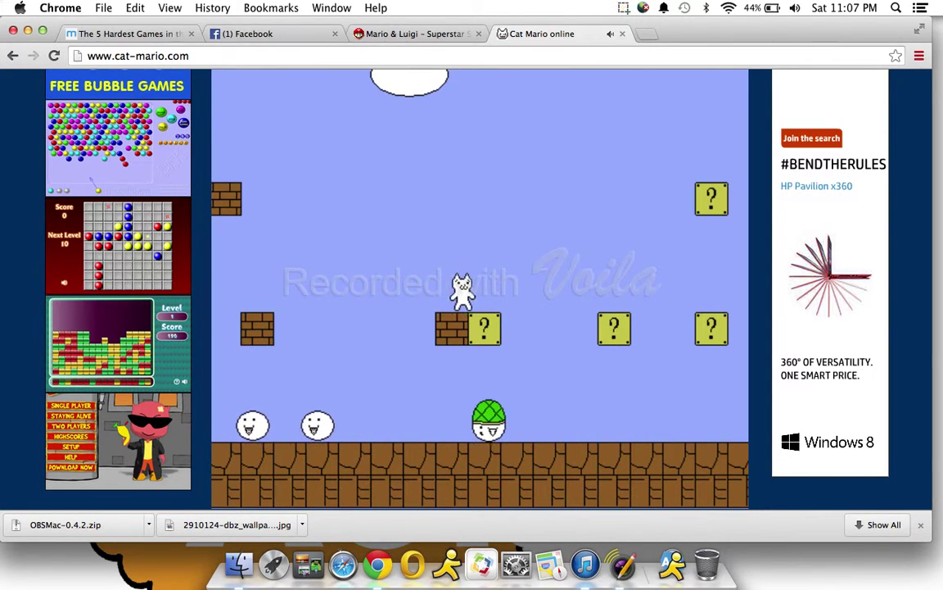
# - Jump the spikes, cross both towers and head toward the green pipe before dying
pyautogui.press('Up')
pyautogui.press('Right')
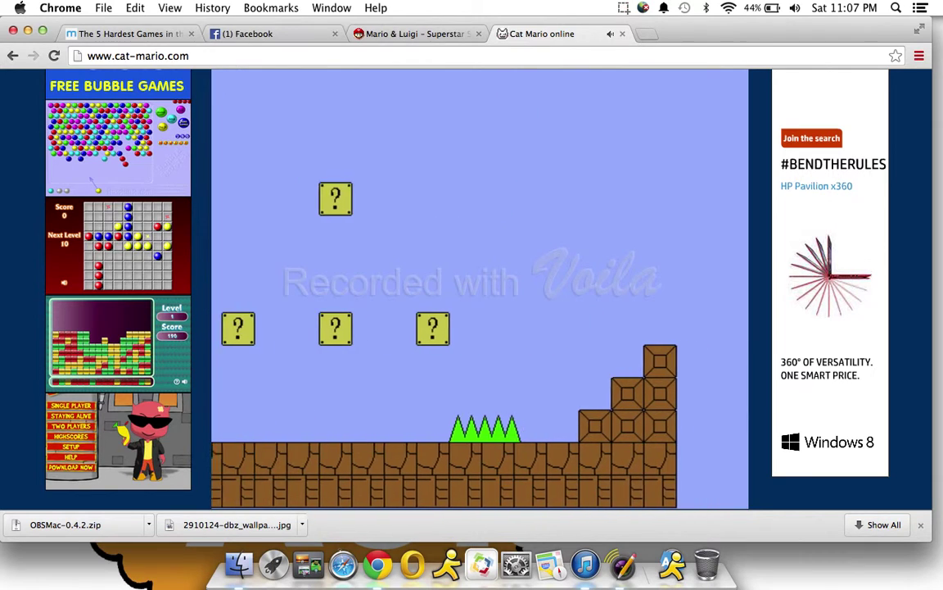
pyautogui.press('Right')
pyautogui.press('Up')
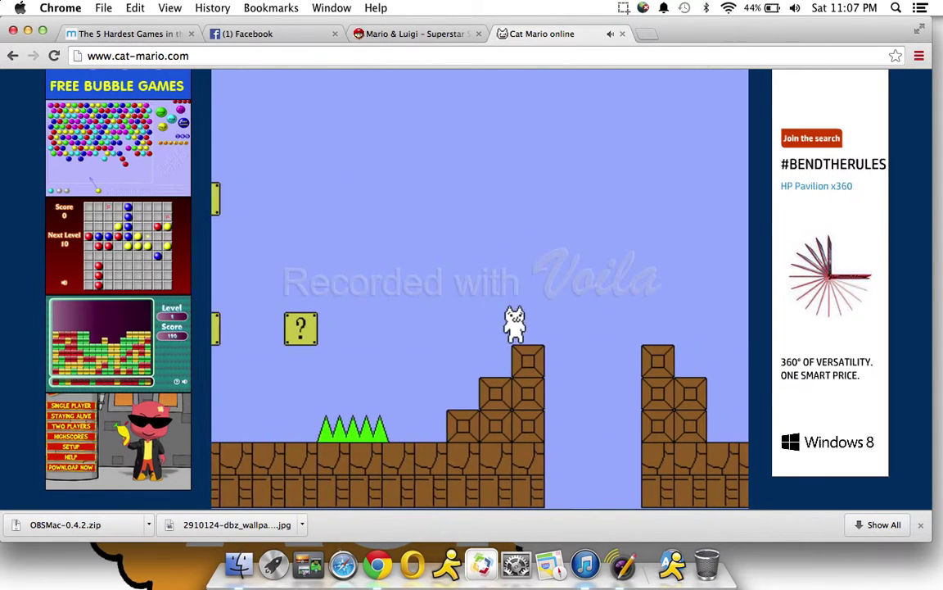
pyautogui.press('Up')
pyautogui.press('Right')
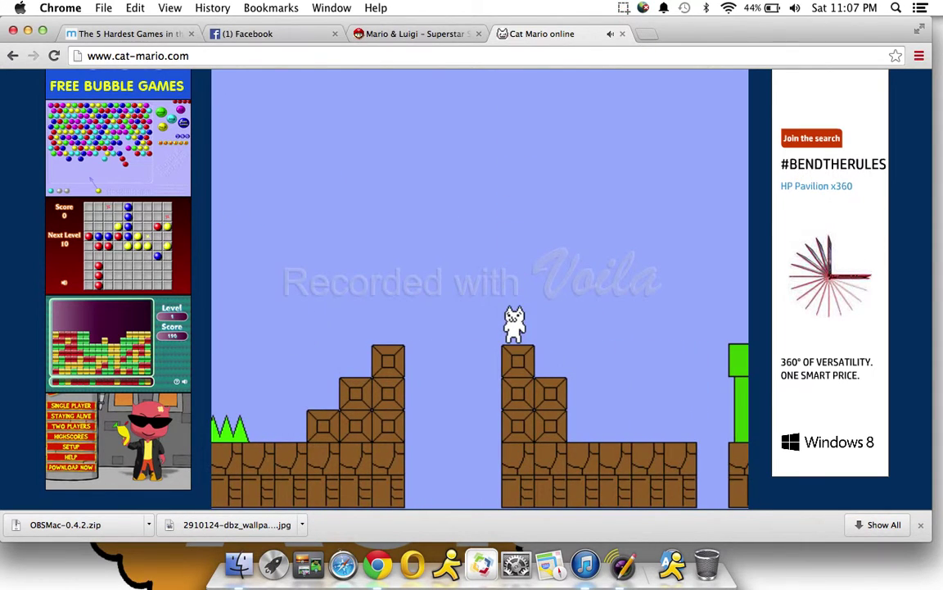
pyautogui.press('Right')
pyautogui.press('Up')
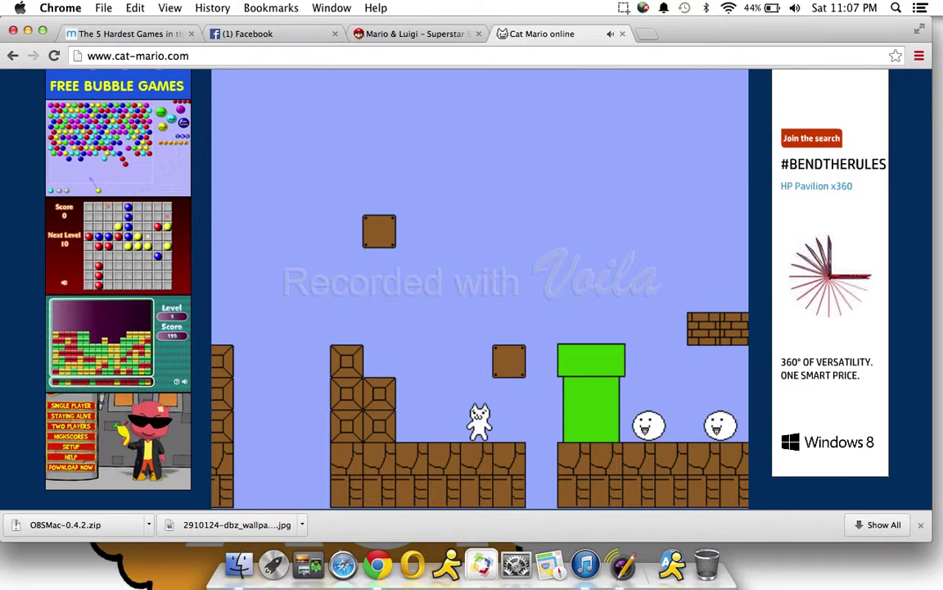
pyautogui.press('Right')
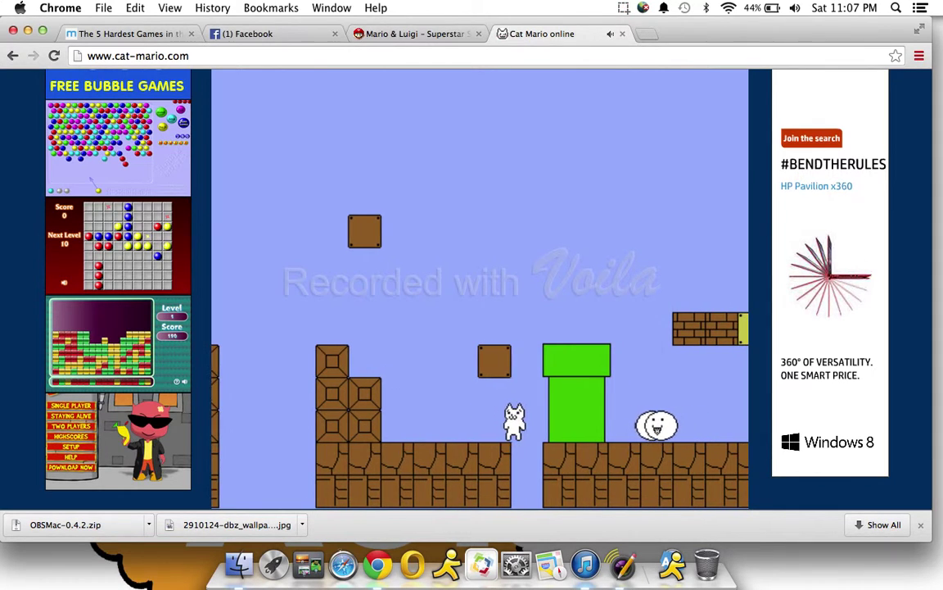
pyautogui.press('Right')
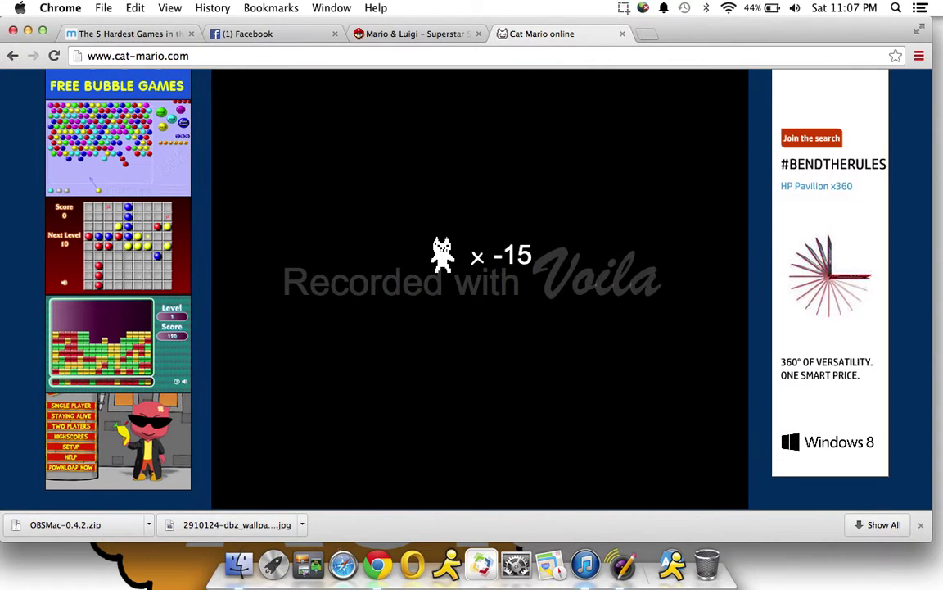
# - Run from the checkpoint over the question blocks to the top of the block staircase
pyautogui.press('Up')
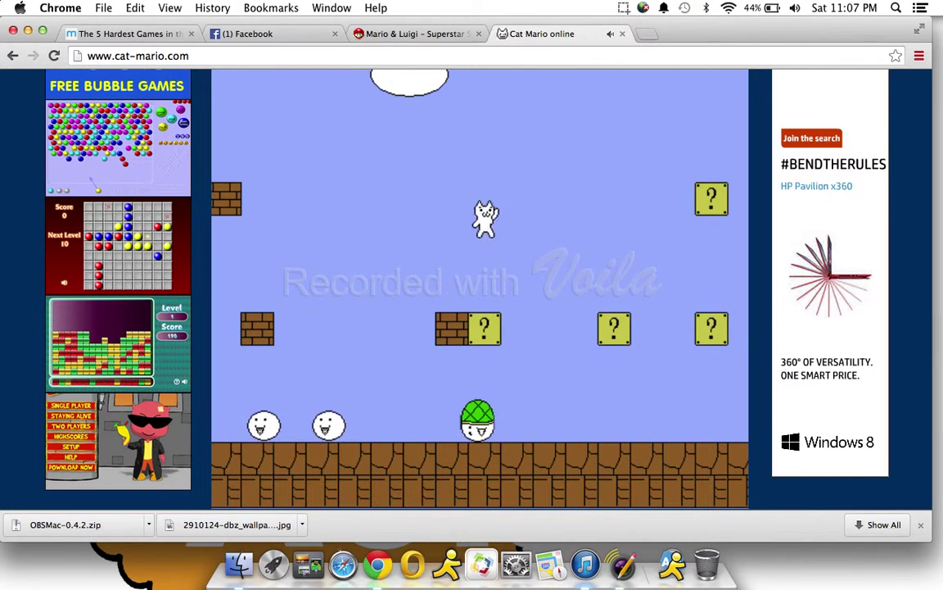
pyautogui.press('Right')
pyautogui.press('Right')
pyautogui.press('Up')
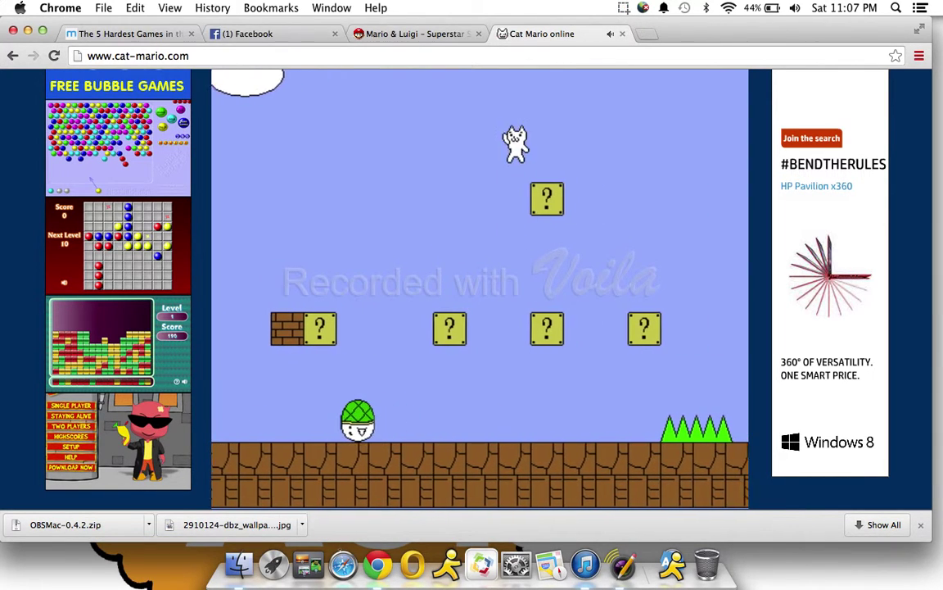
pyautogui.press('Right')
pyautogui.press('Up')
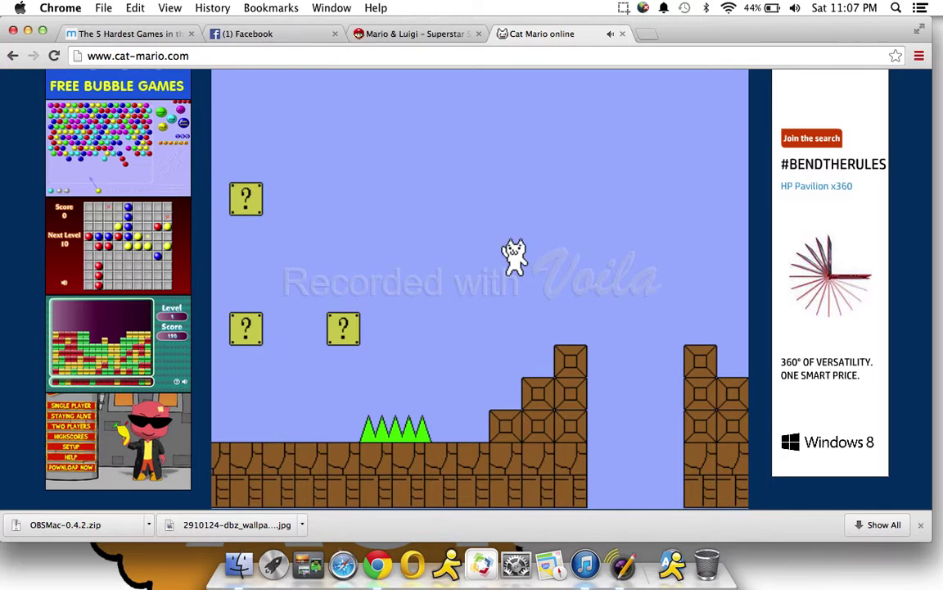
pyautogui.press('Up')
pyautogui.press('Right')
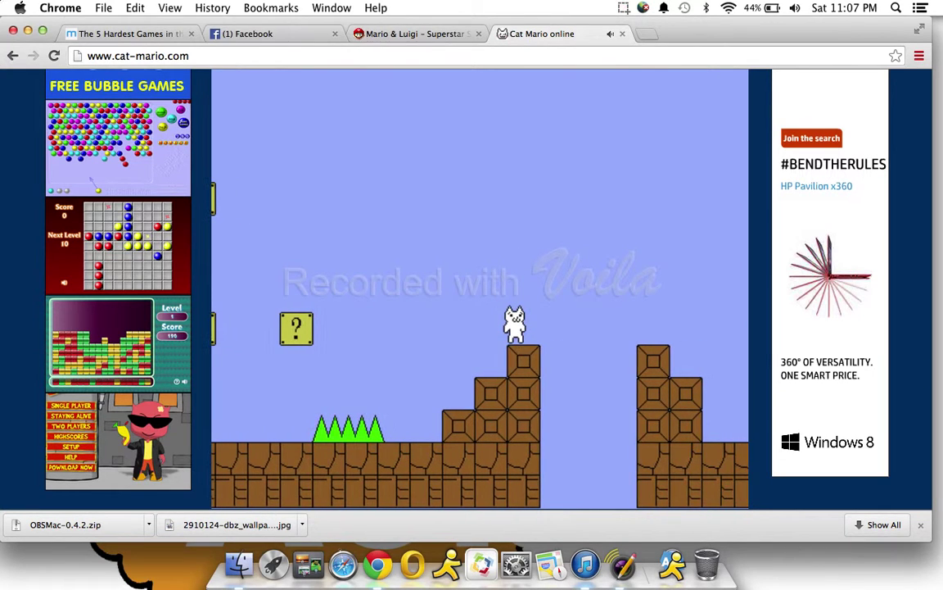
# - Leap the tower gap, bump the hidden block, clear the pipe and jump toward the cloud
pyautogui.press('Up')
pyautogui.press('Right')
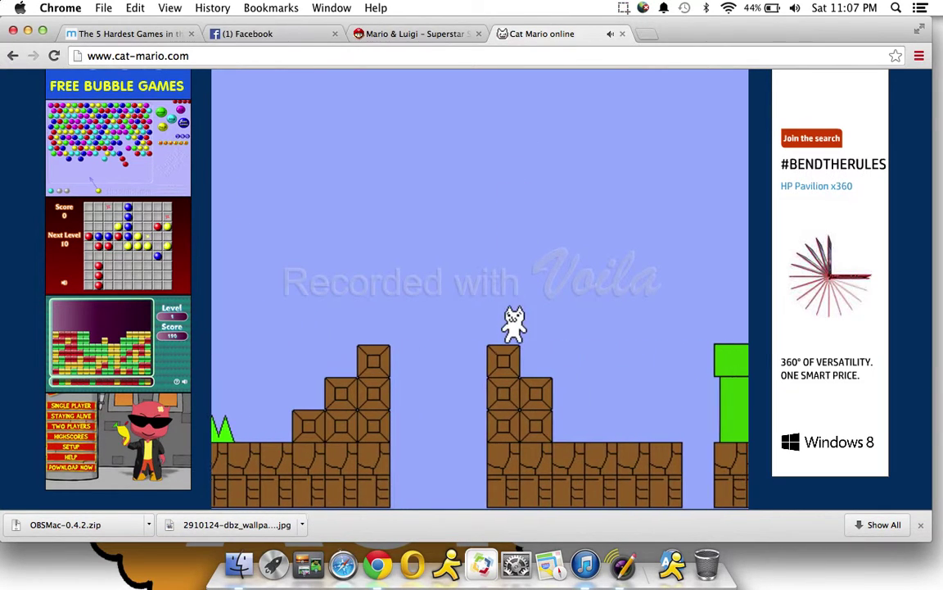
pyautogui.press('Up')
pyautogui.press('Up')
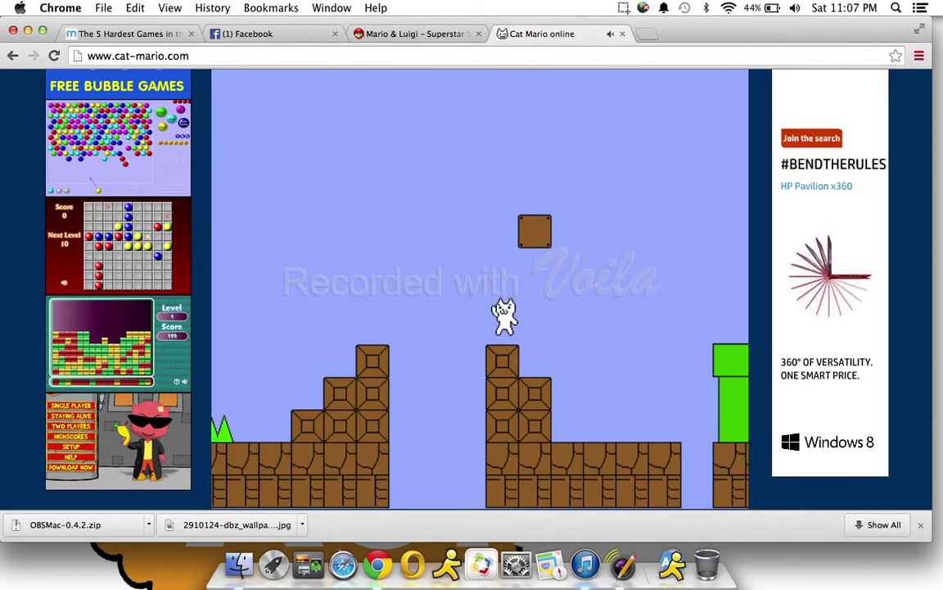
pyautogui.press('Right')
pyautogui.press('Up')
pyautogui.press('Right')
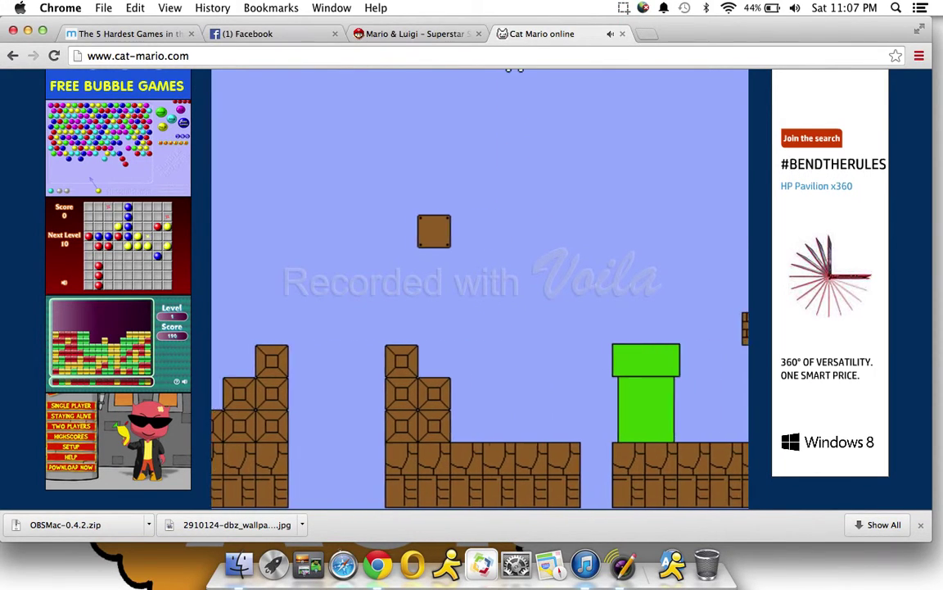
pyautogui.press('Right')
pyautogui.press('Up')
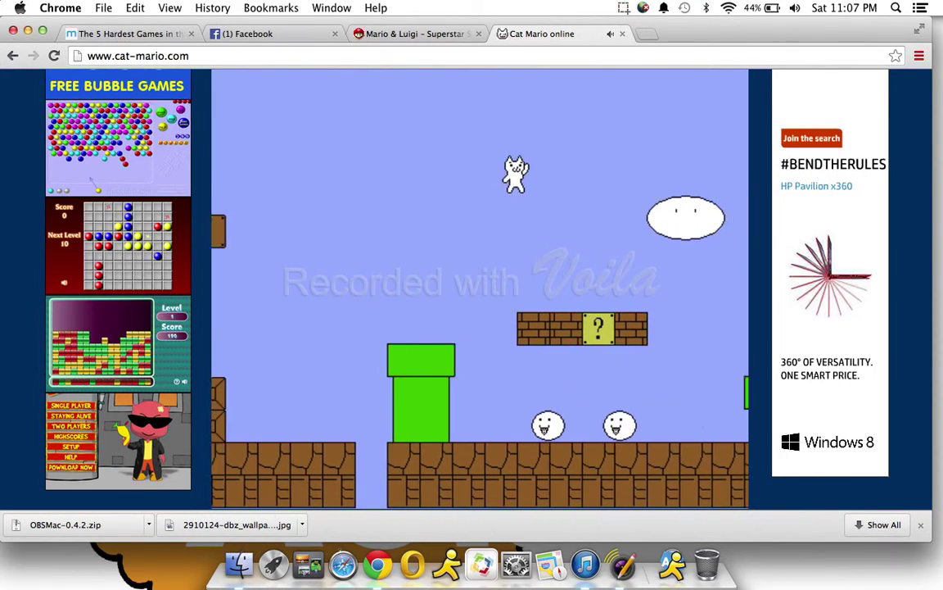
pyautogui.press('Right')
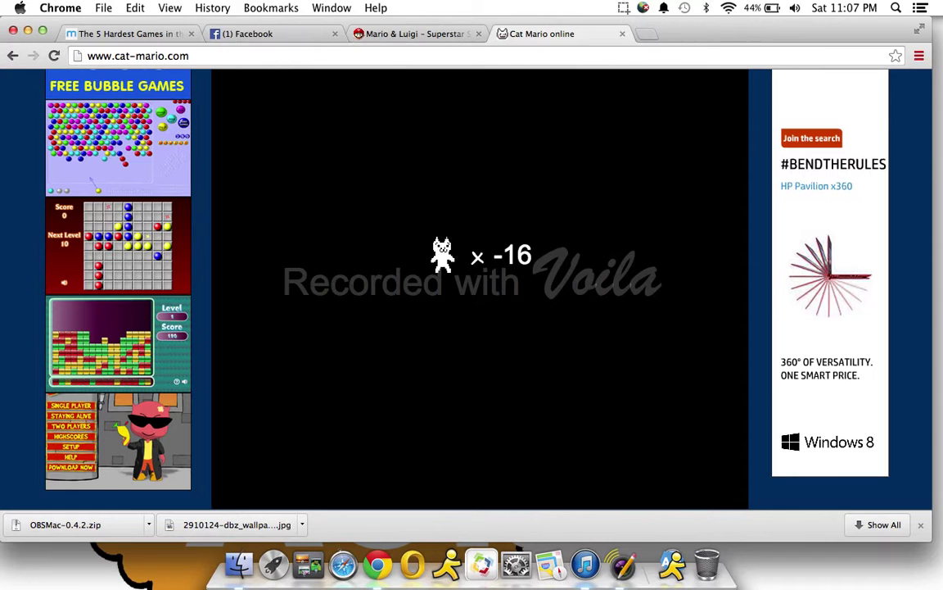
# - Respawn, hit a coin question block, and jump over the green shell enemy
pyautogui.press('Up')
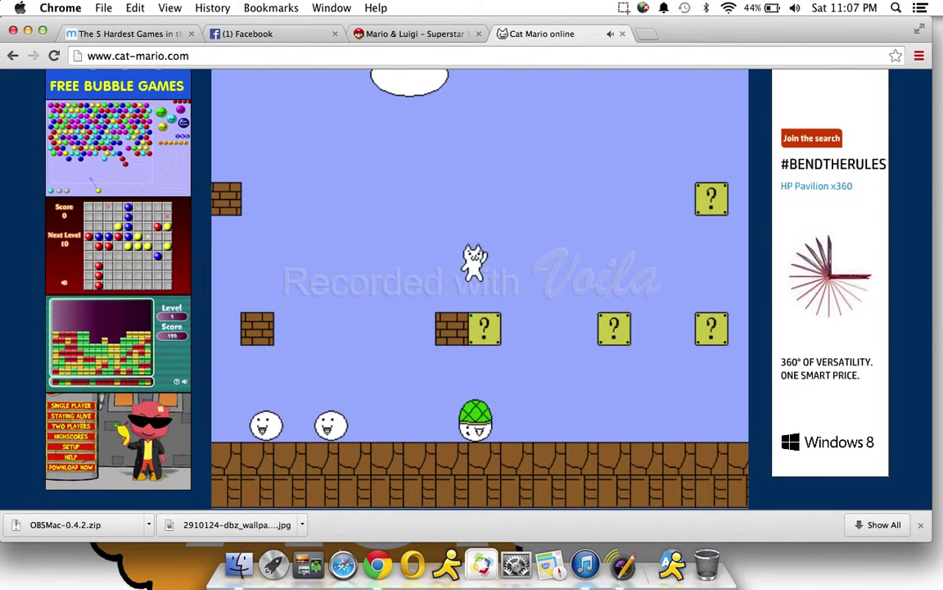
pyautogui.press('Right')
pyautogui.press('Up')
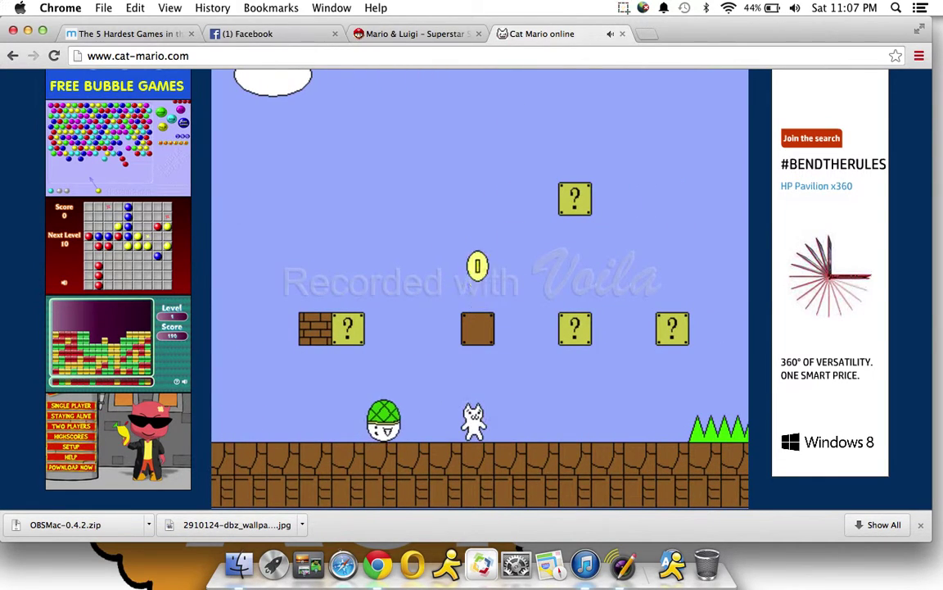
pyautogui.press('Left')
pyautogui.press('Up')
pyautogui.press('Up')
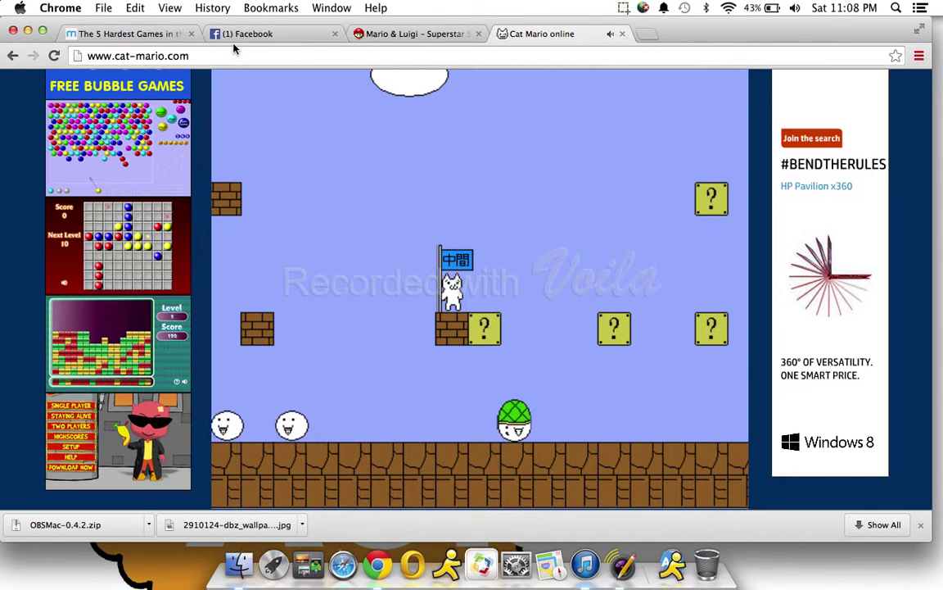
# - Jump off the checkpoint block, hit a question block and head toward the spikes
pyautogui.press('Up')
pyautogui.press('Right')
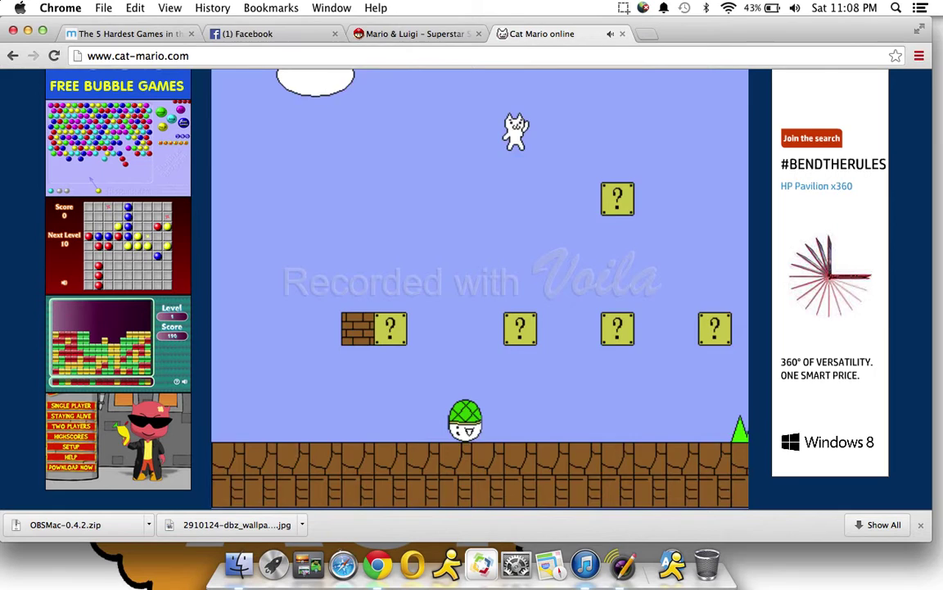
pyautogui.press('Right')
pyautogui.press('Up')
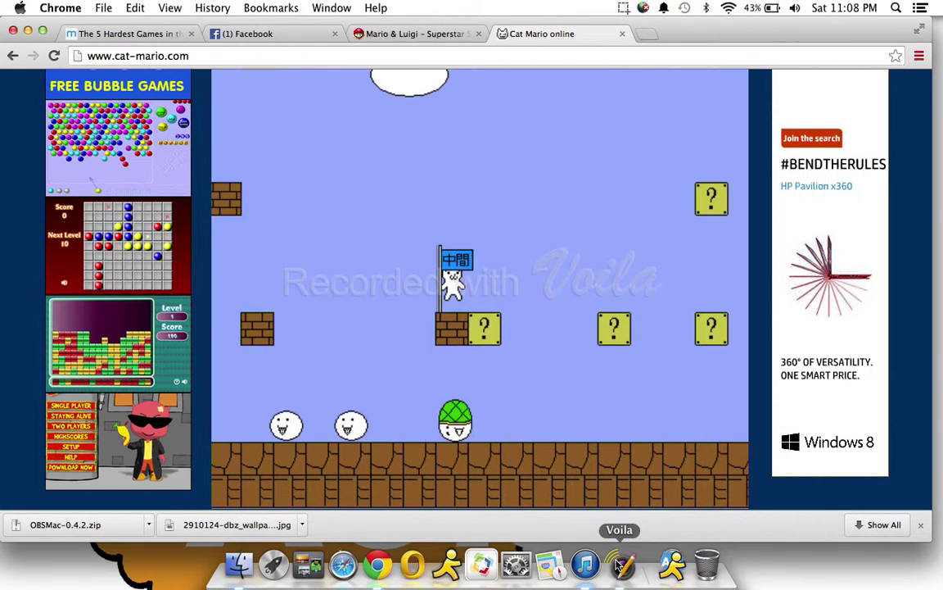
# - Respawn and run past the spikes up the block staircase, leaping to the next tower
pyautogui.press('Up')
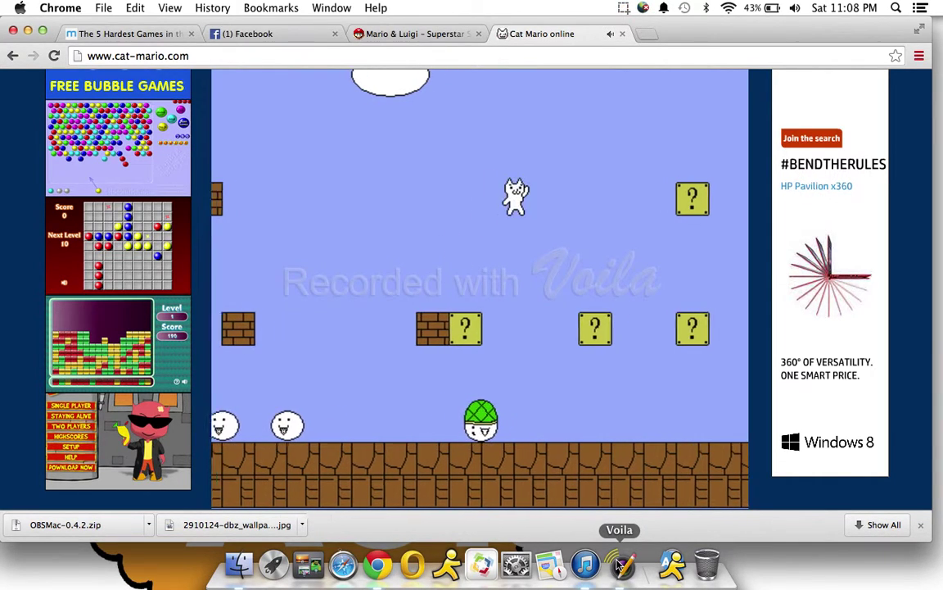
pyautogui.press('Right')
pyautogui.press('Right')
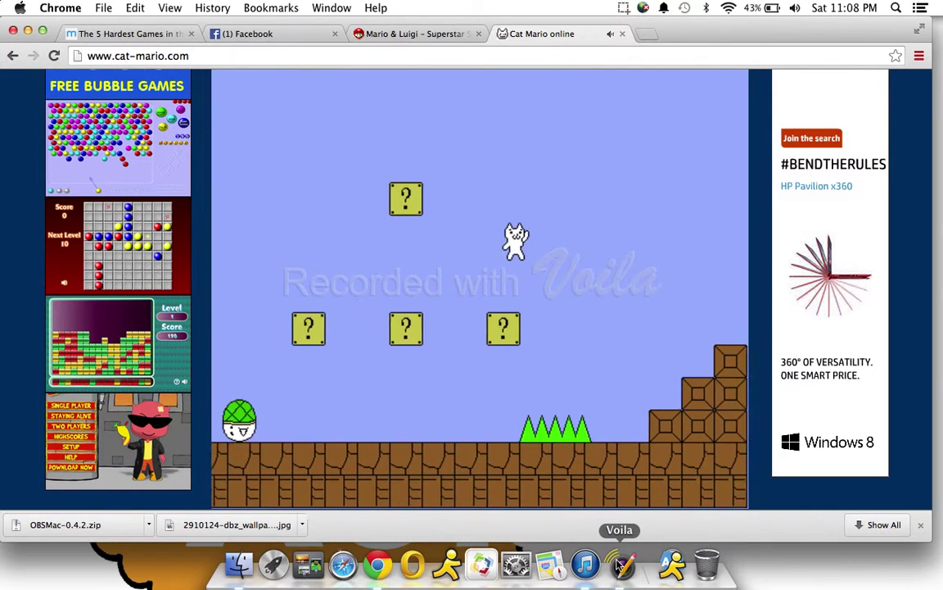
pyautogui.press('Up')
pyautogui.press('Right')
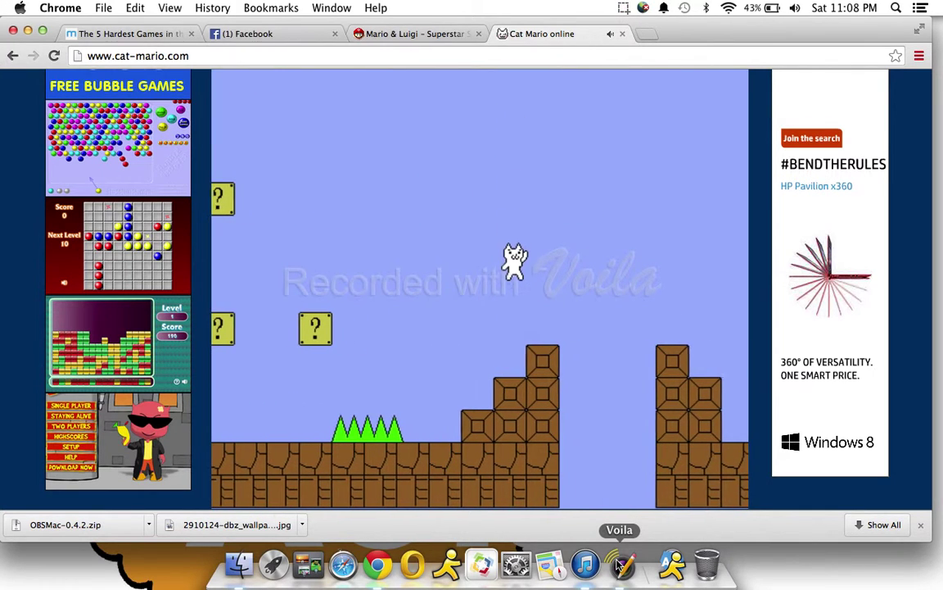
pyautogui.press('Up')
pyautogui.press('Right')
pyautogui.press('Right')
# - Jump over the green pipe toward the question-brick platform and the cloud
pyautogui.press('Up')
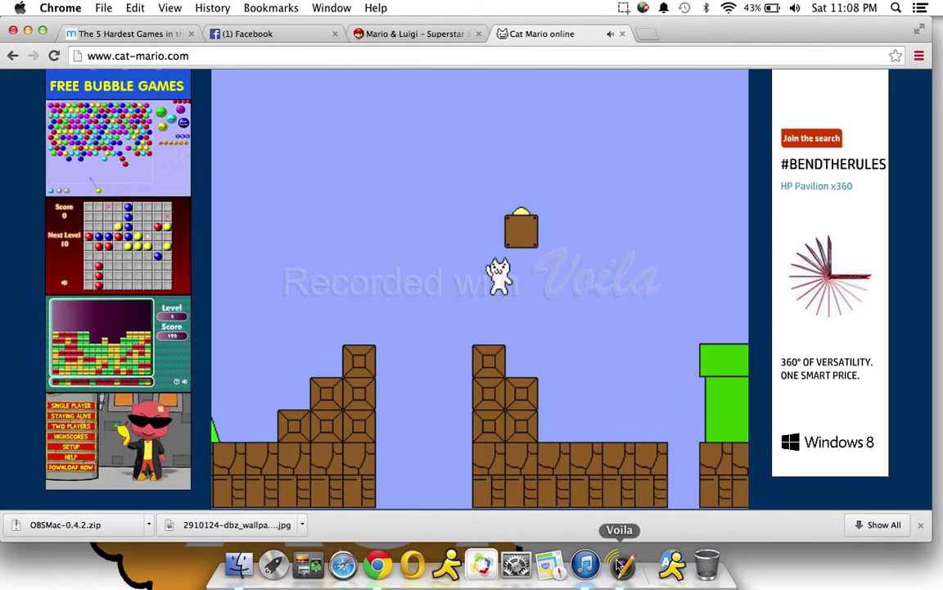
pyautogui.press('Right')
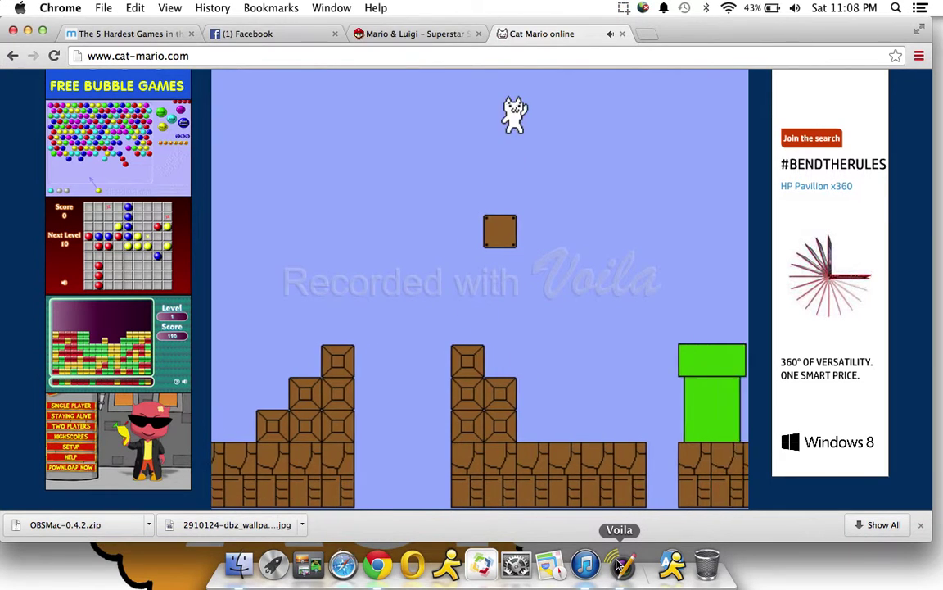
pyautogui.press('Up')
pyautogui.press('Right')
pyautogui.press('Up')
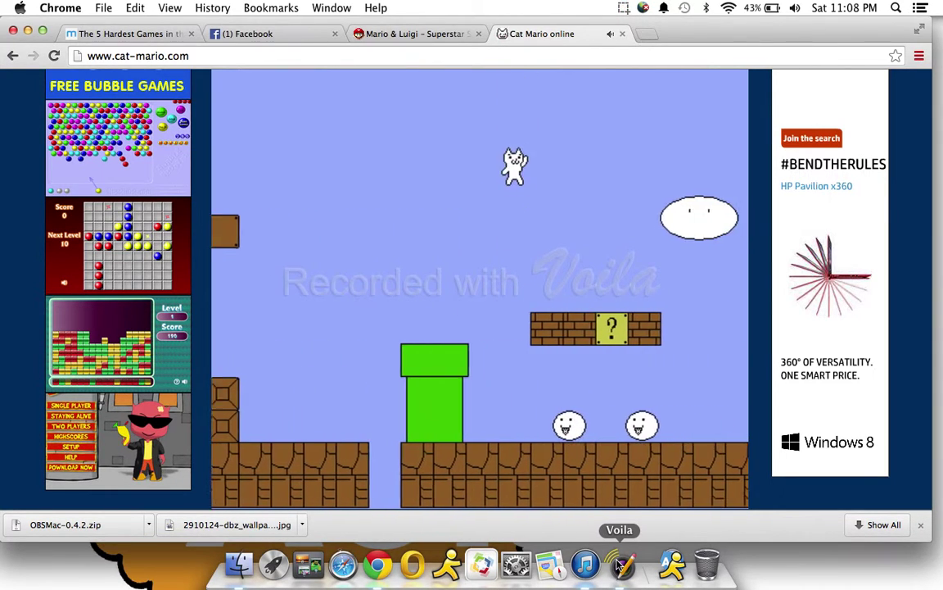
pyautogui.press('Right')
pyautogui.press('Up')
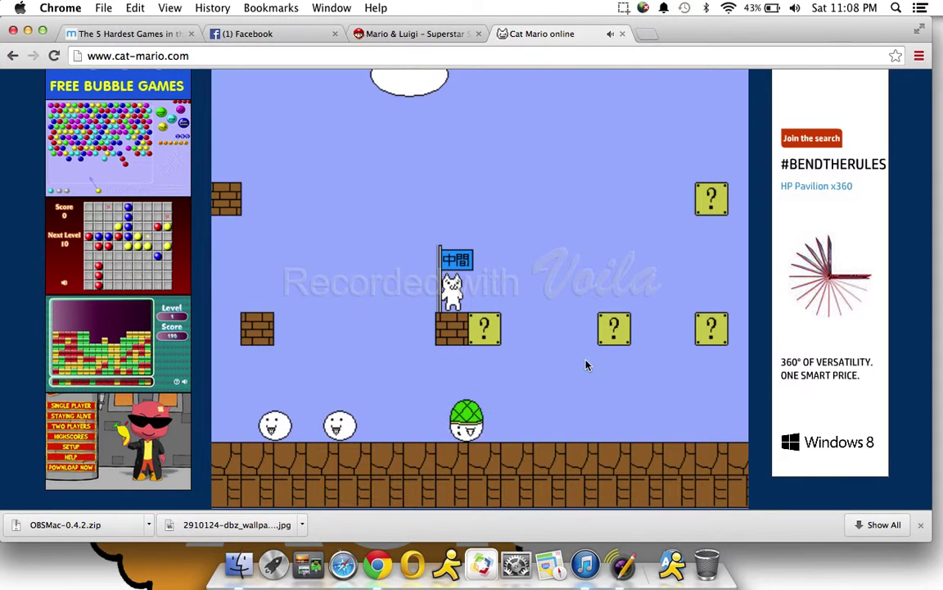
# - Drop left off the checkpoint block, then leap right past the shell enemy
pyautogui.press('Left')
pyautogui.press('Up')
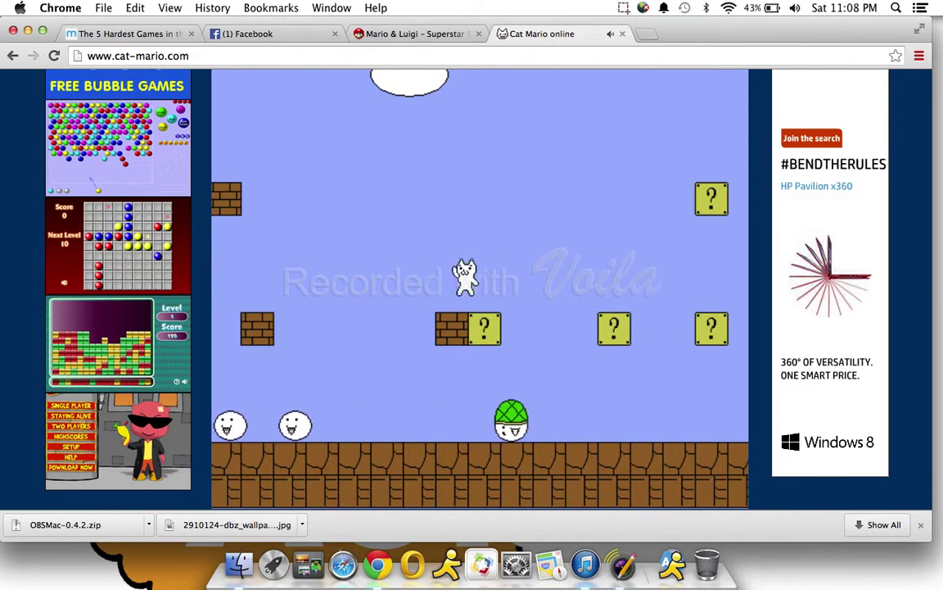
pyautogui.press('Left')
pyautogui.press('Up')
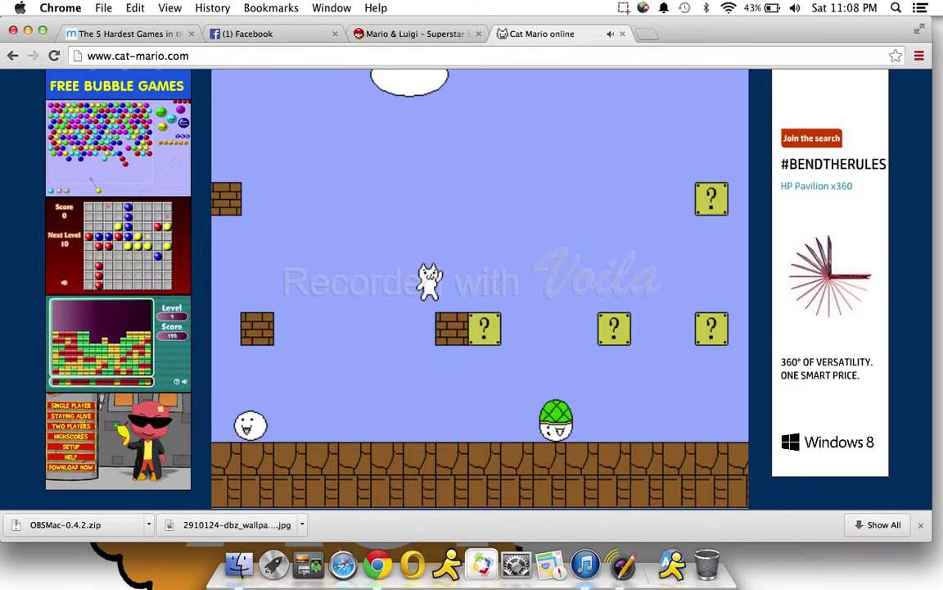
pyautogui.press('Right')
pyautogui.press('Up')
pyautogui.press('Right')
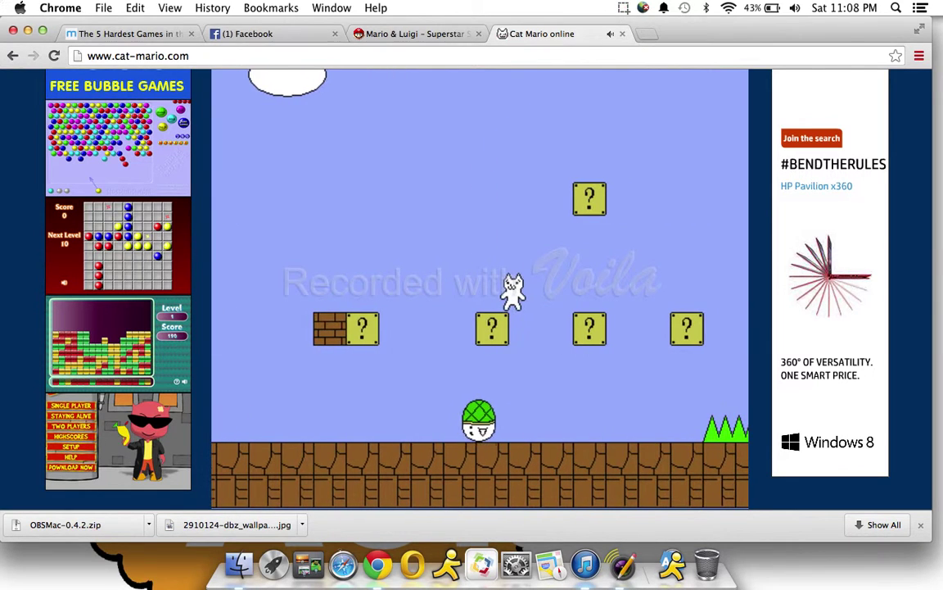
# - Jump over the question blocks and spikes onto the block towers
pyautogui.press('Up')
pyautogui.press('Right')
pyautogui.press('Right')
pyautogui.press('Up')
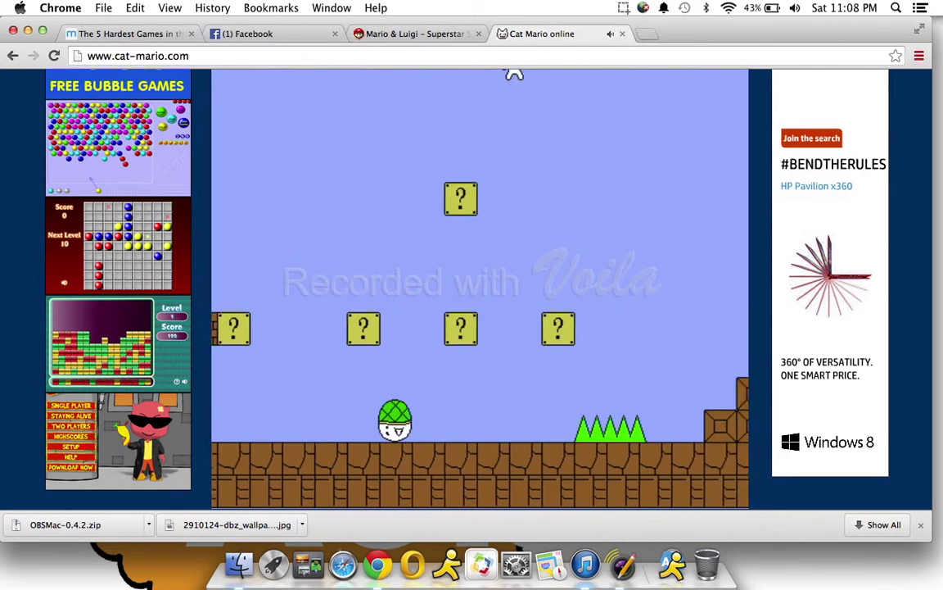
pyautogui.press('Right')
pyautogui.press('Right')
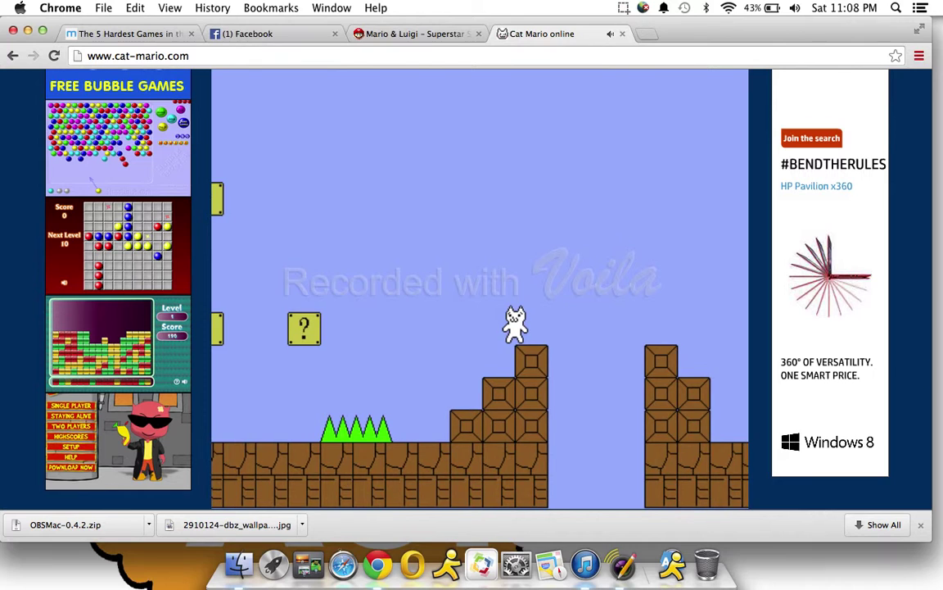
pyautogui.press('Up')
pyautogui.press('Right')
pyautogui.press('Right')
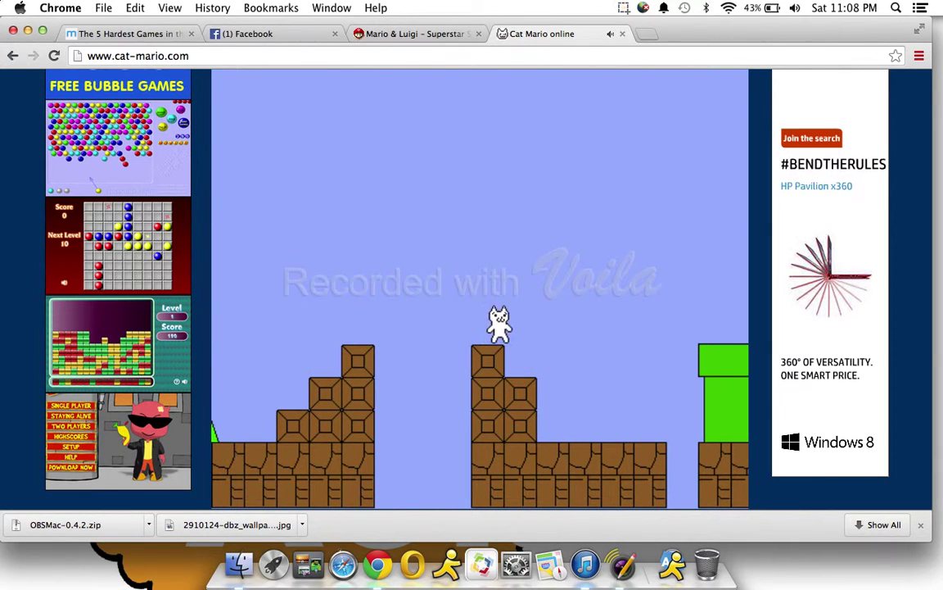
# - Hit the hidden block overhead and land the cat on the brick platform
pyautogui.press('Up')
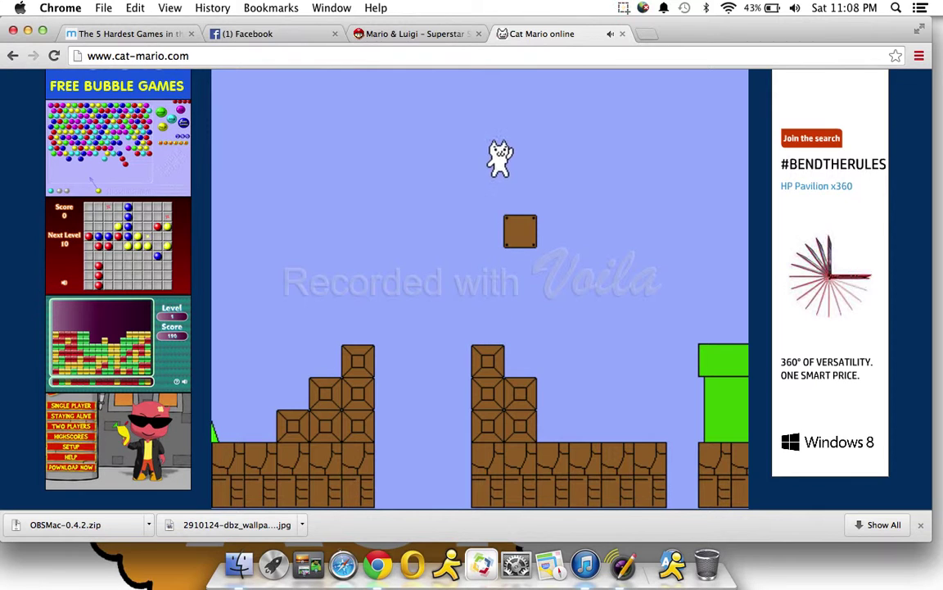
pyautogui.press('Right')
pyautogui.press('Right')
pyautogui.press('Up')
pyautogui.press('Right')
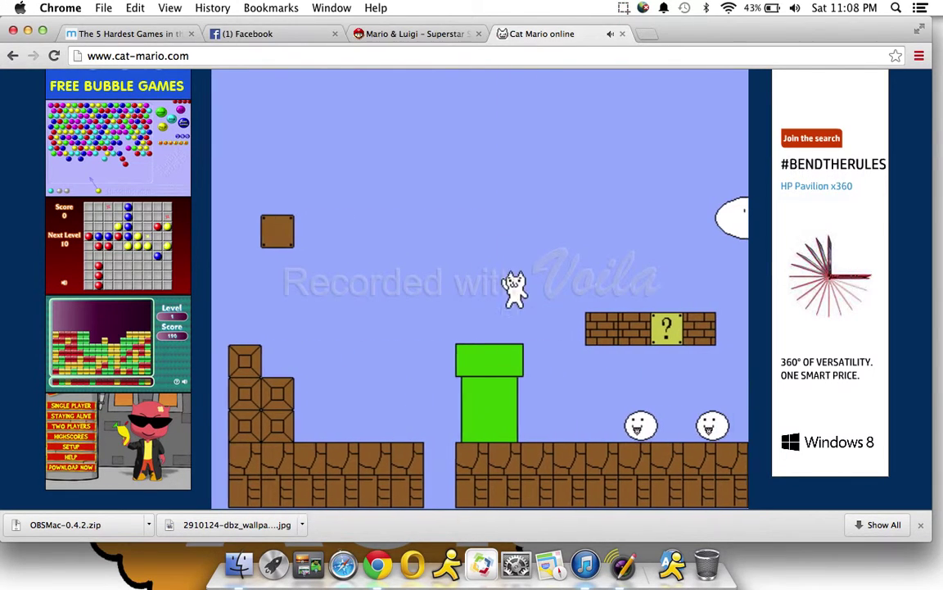
pyautogui.press('Right')
pyautogui.press('Up')
pyautogui.press('Right')
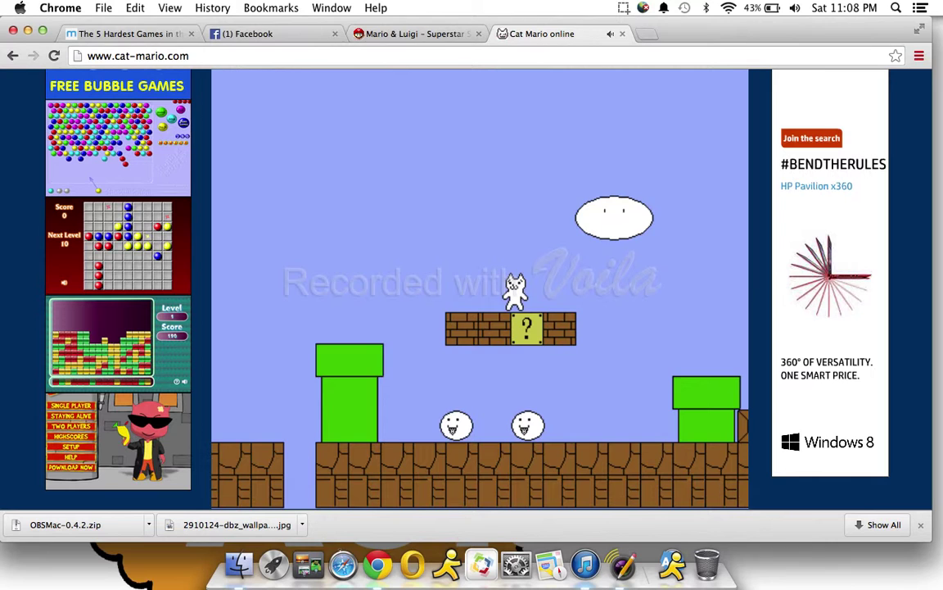
# - Jump from the brick platform onto the pipe before the big staircase
pyautogui.press('Right')
pyautogui.press('Right')
pyautogui.press('Up')
pyautogui.press('Right')
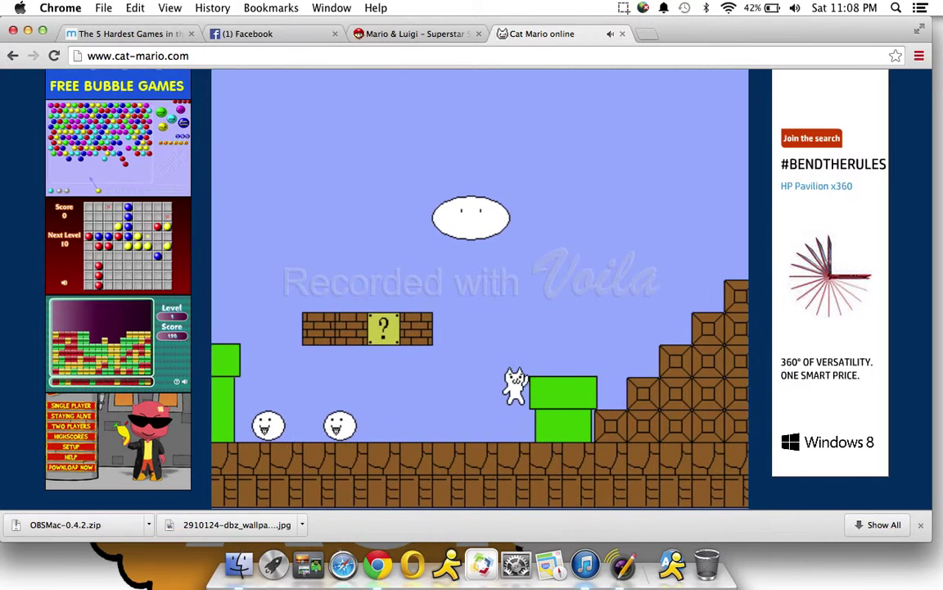
pyautogui.press('Up')
pyautogui.press('Right')
pyautogui.press('Right')
pyautogui.press('Up')
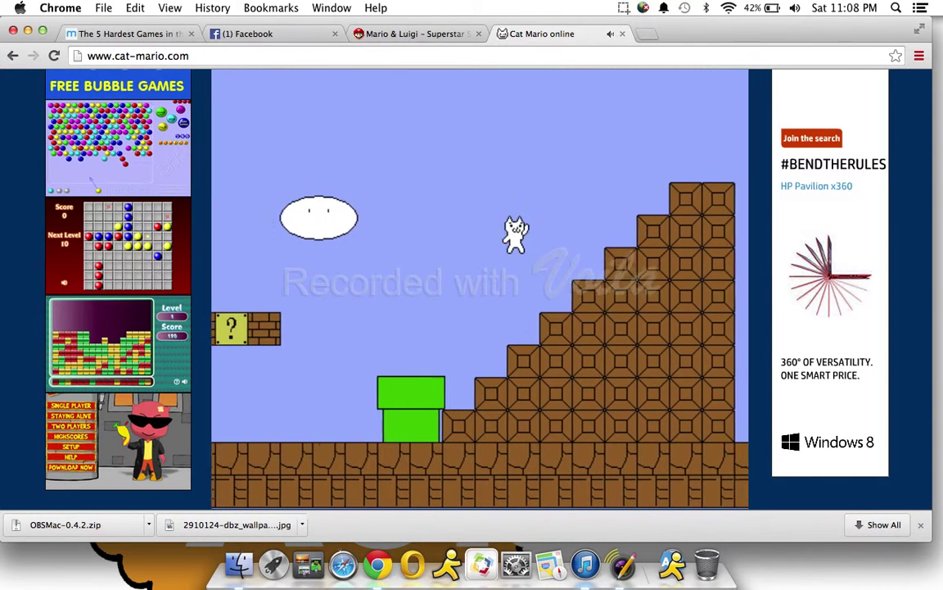
pyautogui.press('Left')
pyautogui.press('Left')
pyautogui.press('Left')
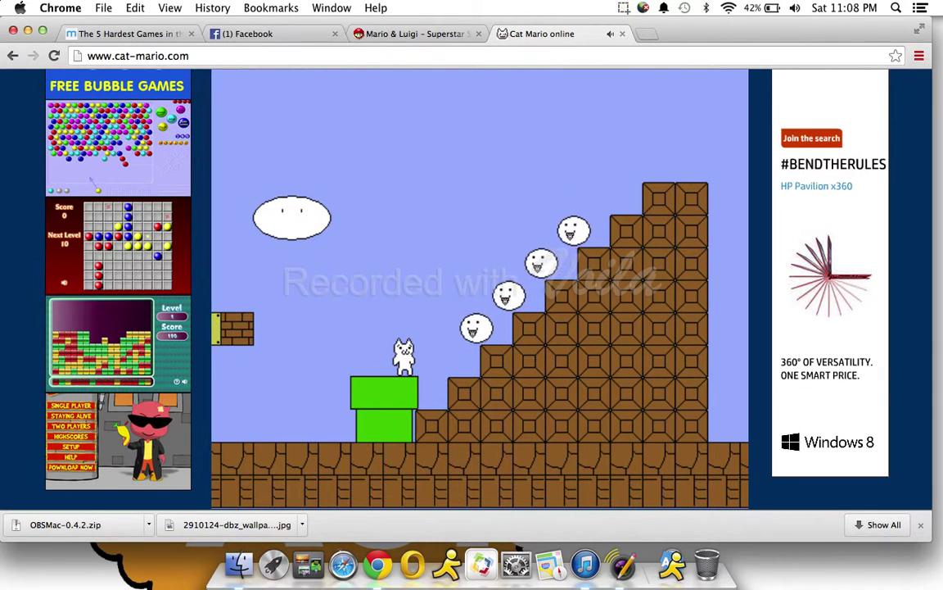
# - Jump over the rolling balls and climb to the top of the staircase
pyautogui.press('Up')
pyautogui.press('Right')
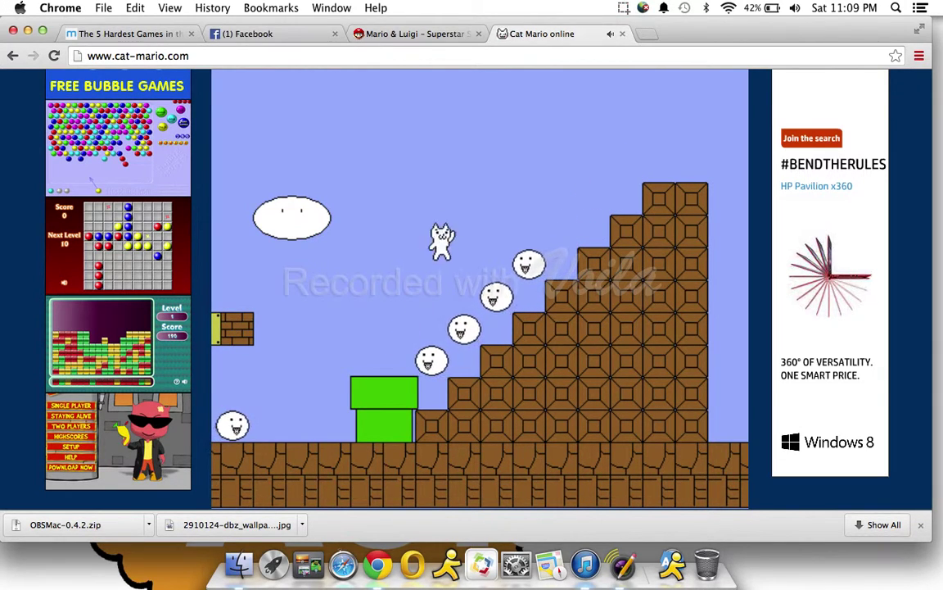
pyautogui.press('Right')
pyautogui.press('Up')
pyautogui.press('Right')
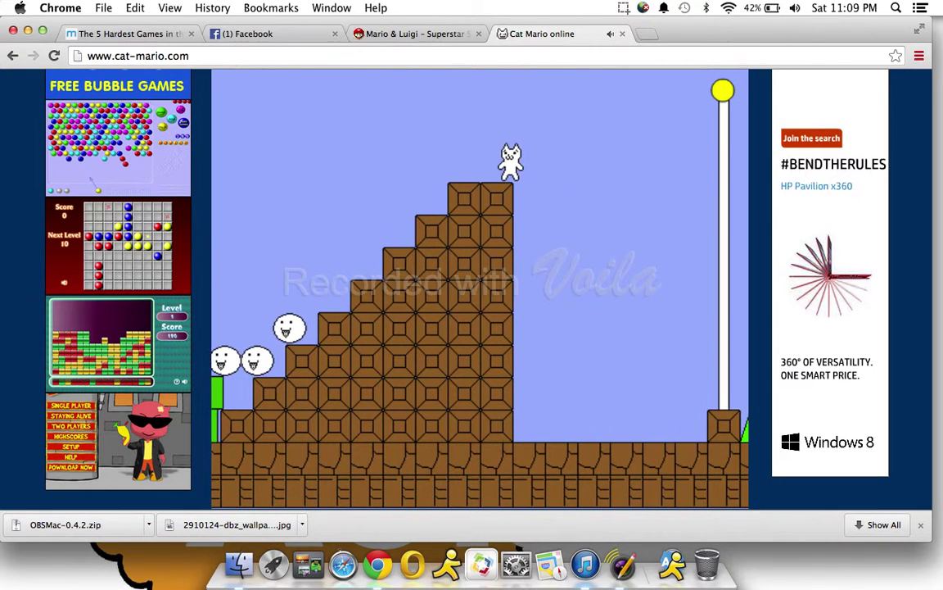
# - Leap off the staircase top and jump the cat toward the flagpole
pyautogui.press('Up')
pyautogui.press('Right')
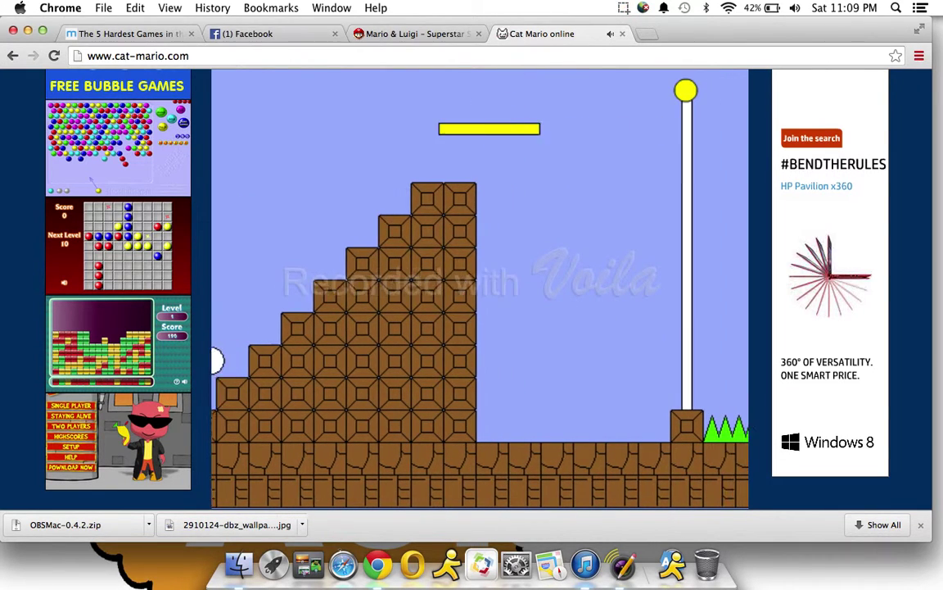
pyautogui.press('Right')
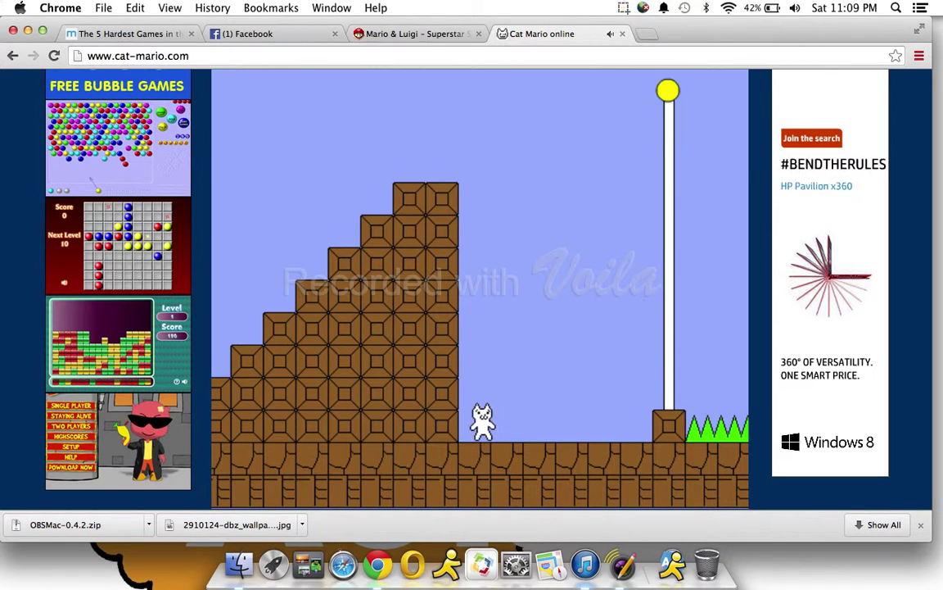
pyautogui.press('Up')
pyautogui.press('Right')
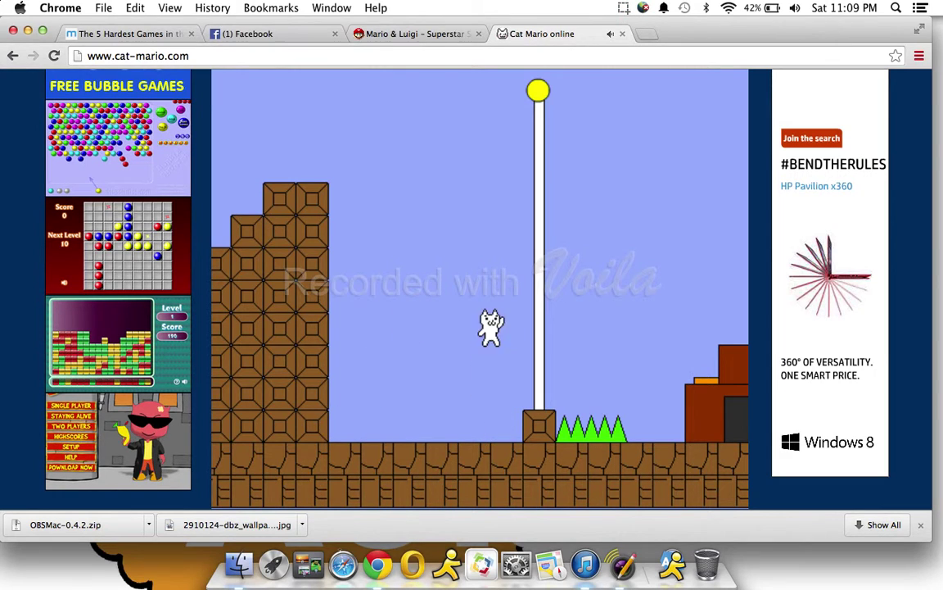
pyautogui.press('Right')
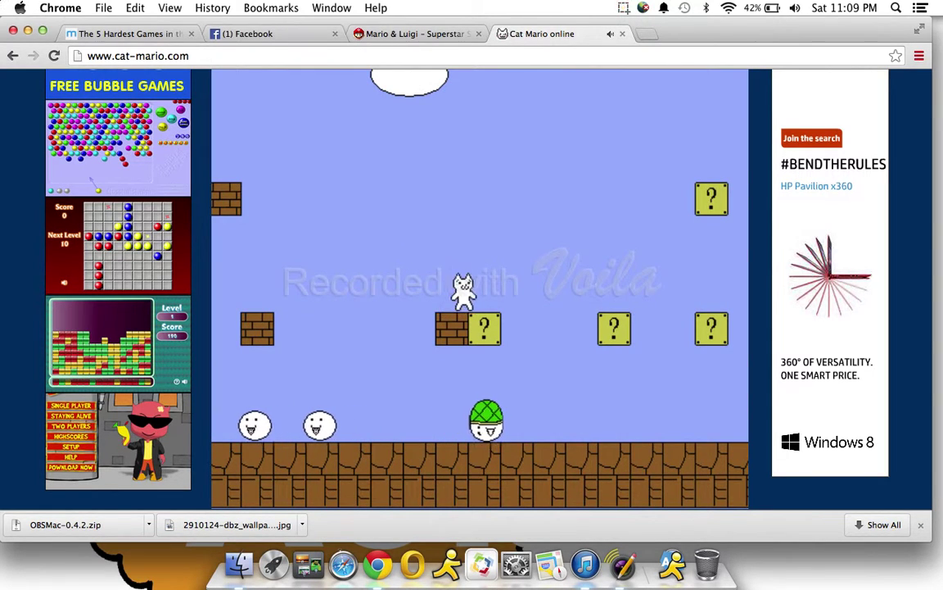
# - Run from the checkpoint across the stairs and block column to the lower ground
pyautogui.press('Up')
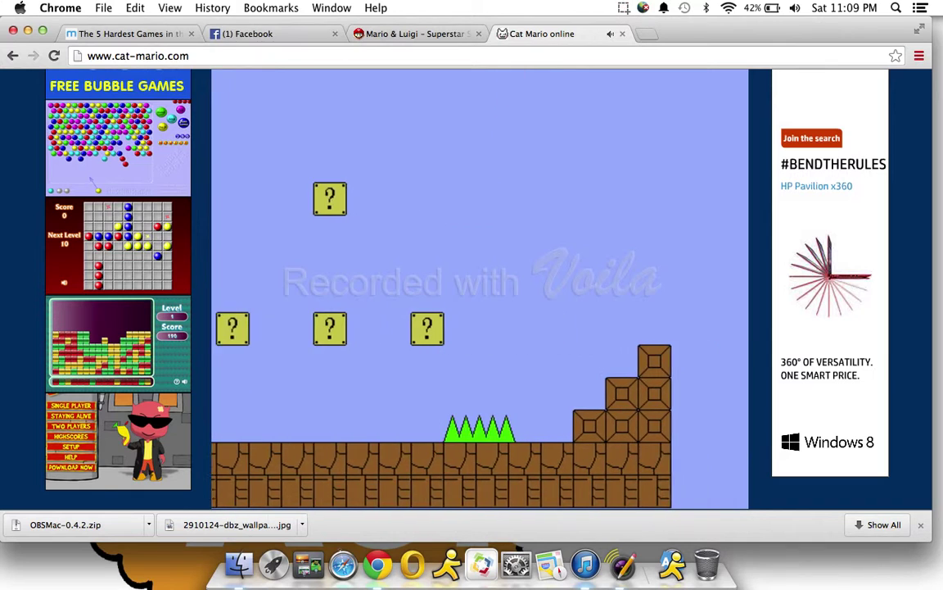
pyautogui.press('Right')
pyautogui.press('Up')
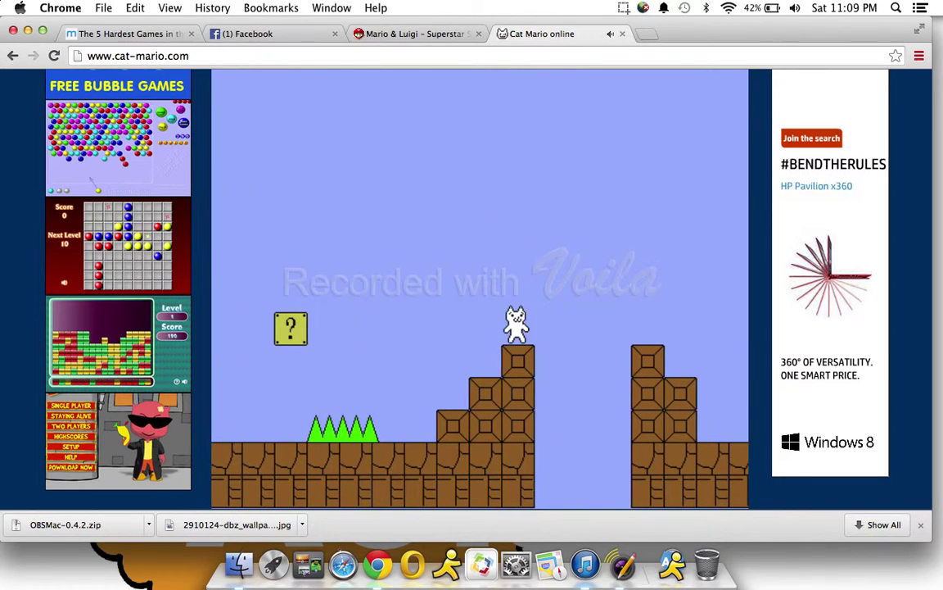
pyautogui.press('Up')
pyautogui.press('Right')
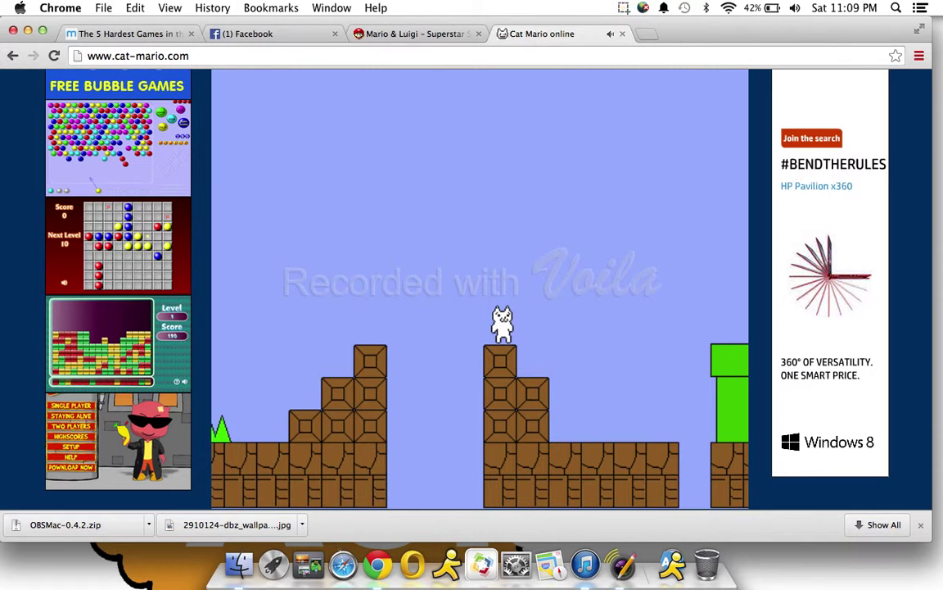
pyautogui.press('Right')
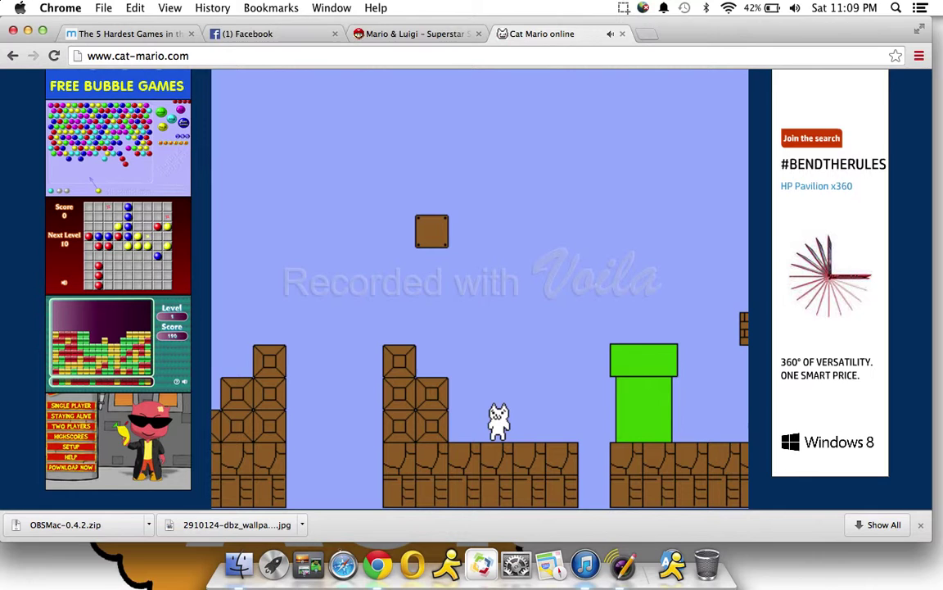
# - Hit the overhead blocks for coins, then hop away from the approaching enemies
pyautogui.press('Up')
pyautogui.press('Right')
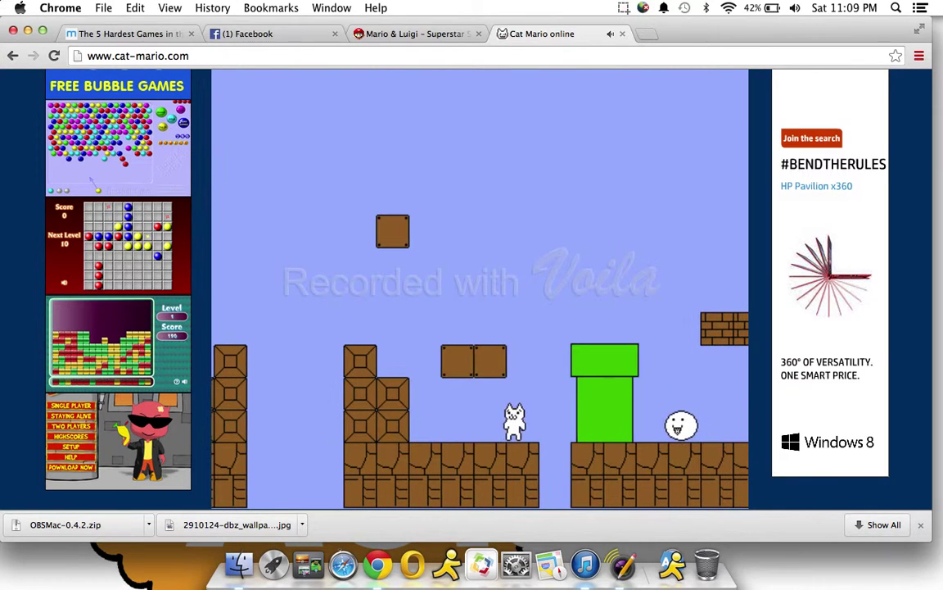
pyautogui.press('Up')
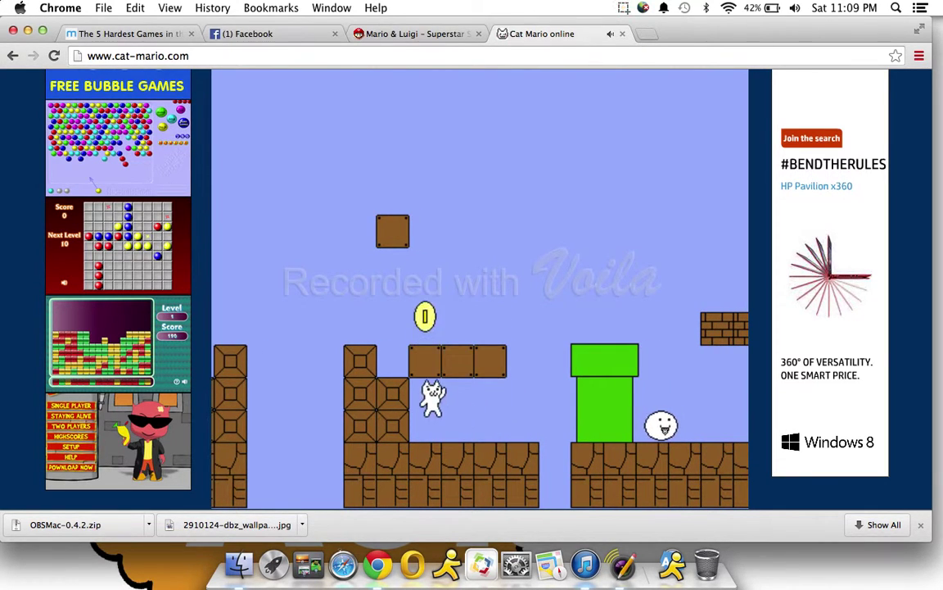
pyautogui.press('Right')
pyautogui.press('Up')
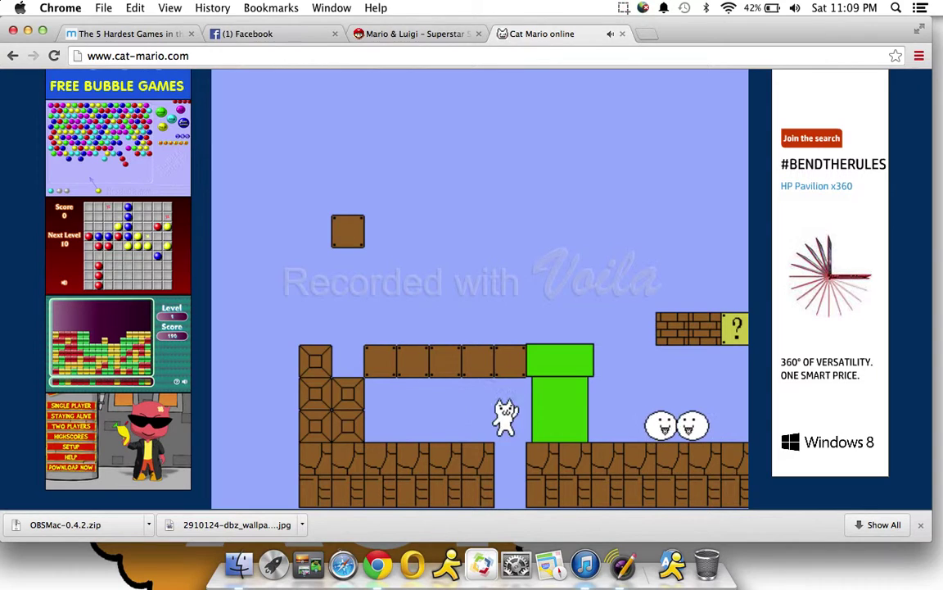
pyautogui.press('Up')
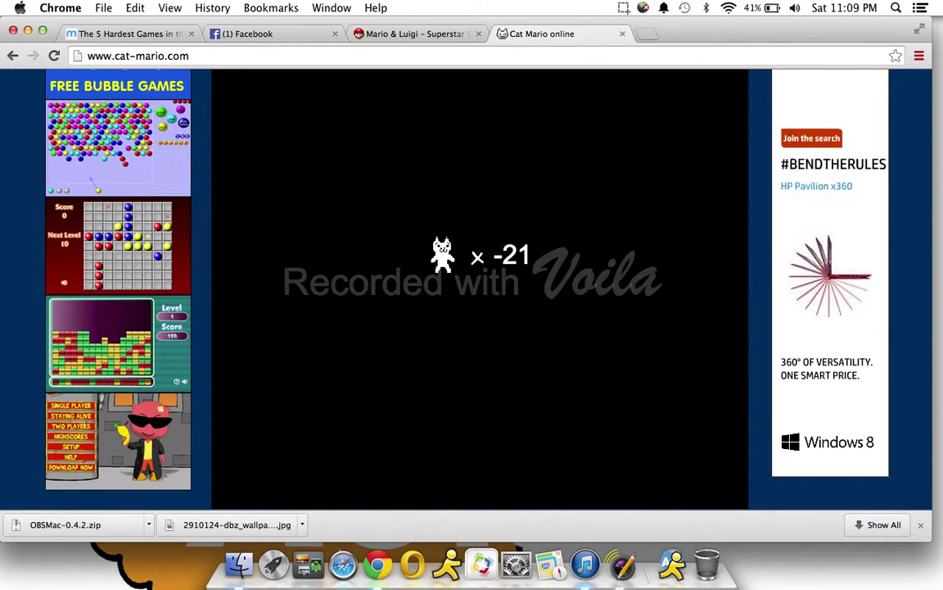
# - After respawning, jump over the spikes and block towers toward the green pipe
pyautogui.press('Up')
pyautogui.press('Right')
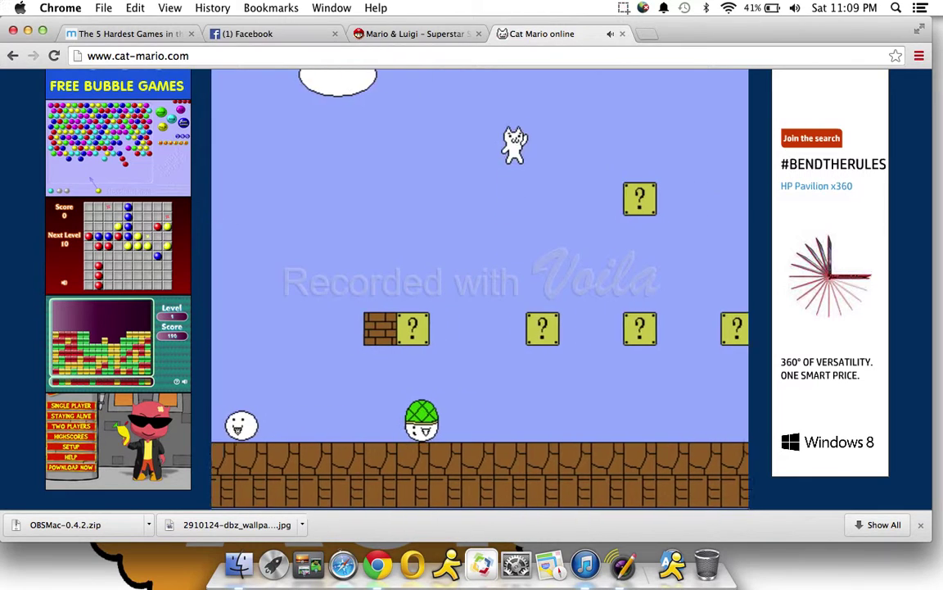
pyautogui.press('Right')
pyautogui.press('Up')
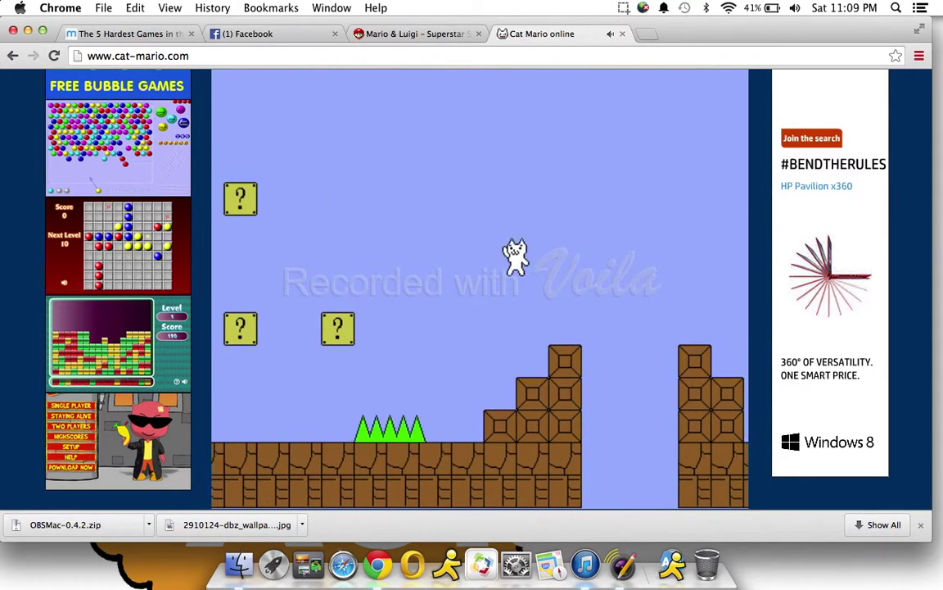
pyautogui.press('Right')
pyautogui.press('Up')
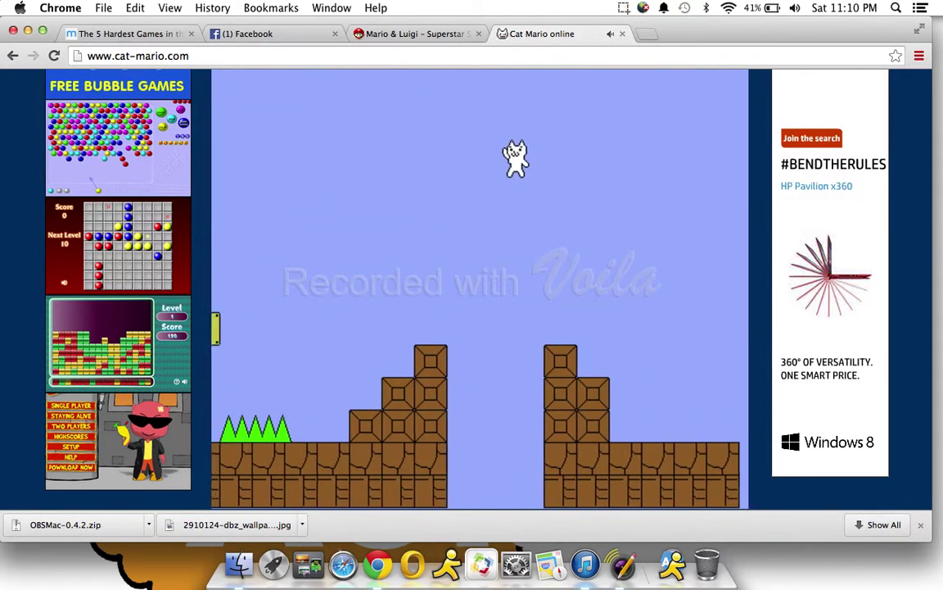
pyautogui.press('Right')
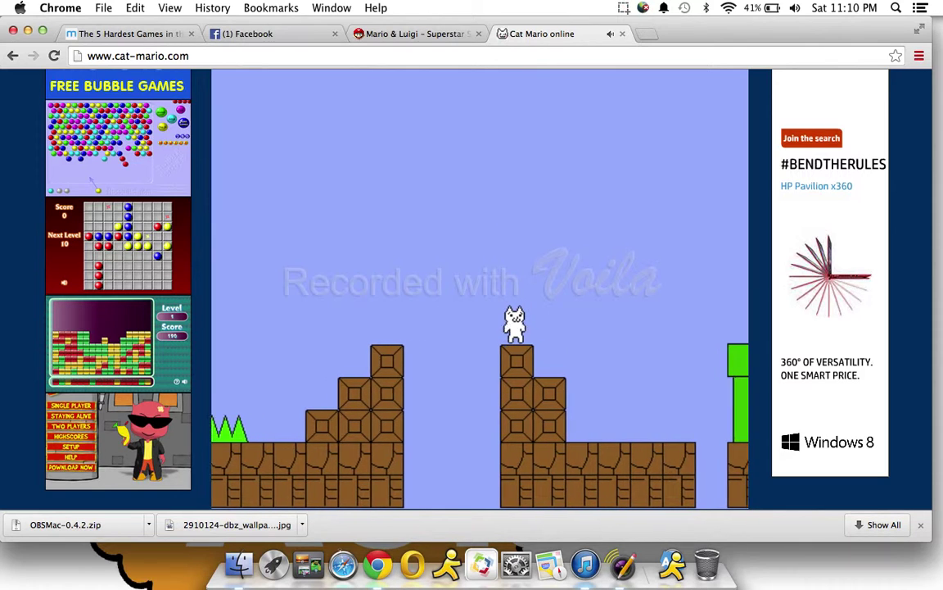
pyautogui.press('Right')
pyautogui.press('Up')
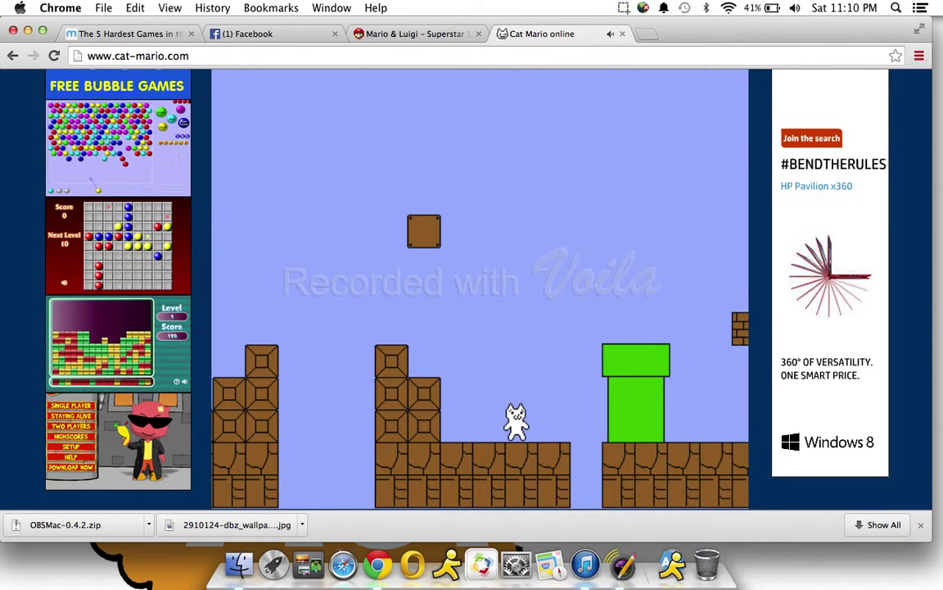
# - Bring Voila up from the Dock and show its Stop & Save Recording menu
pyautogui.click(624, 569)
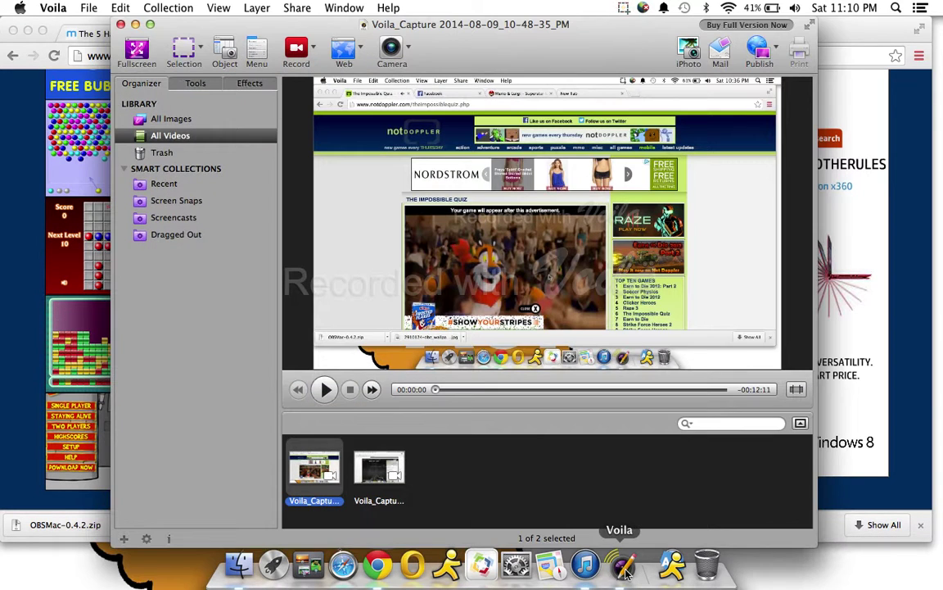
pyautogui.click(297, 51)
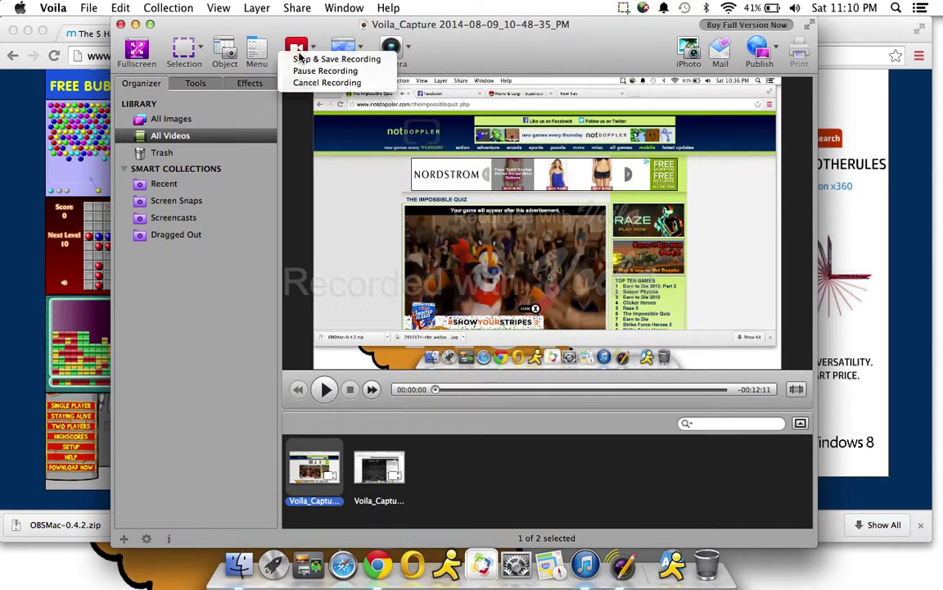